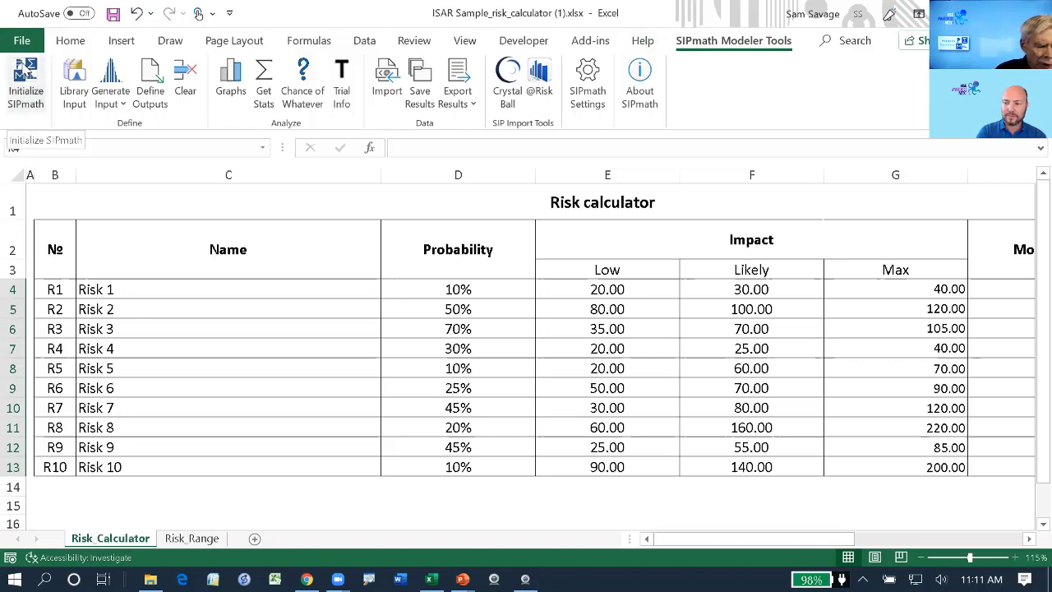
Initialize SIPmath in Generate Mode with 1000 trials, view the PMTable sheet, and return to the Risk_Calculator sheet.
left_click(25, 73)
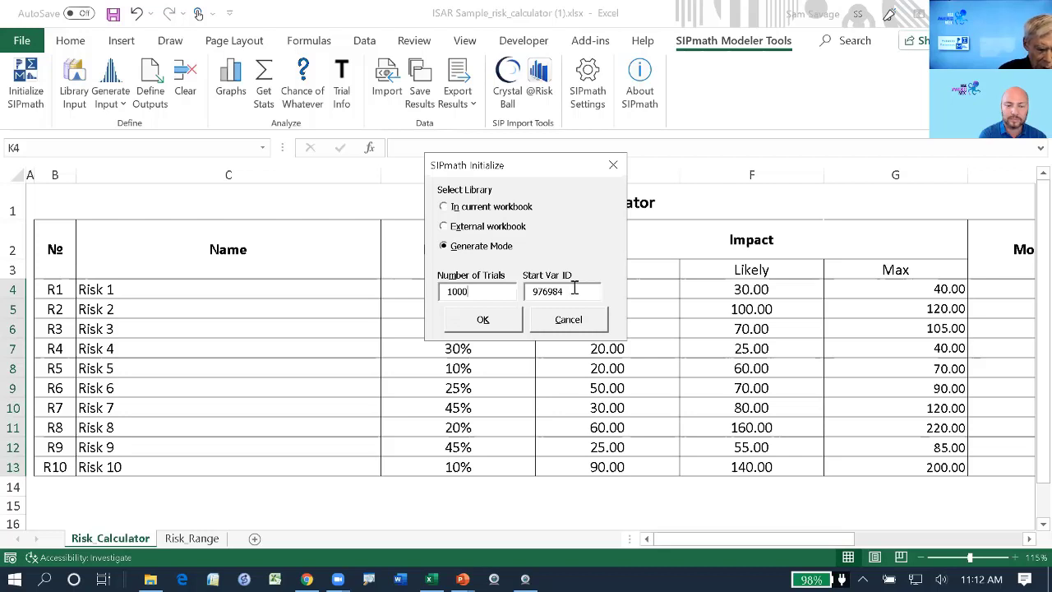
left_click(481, 320)
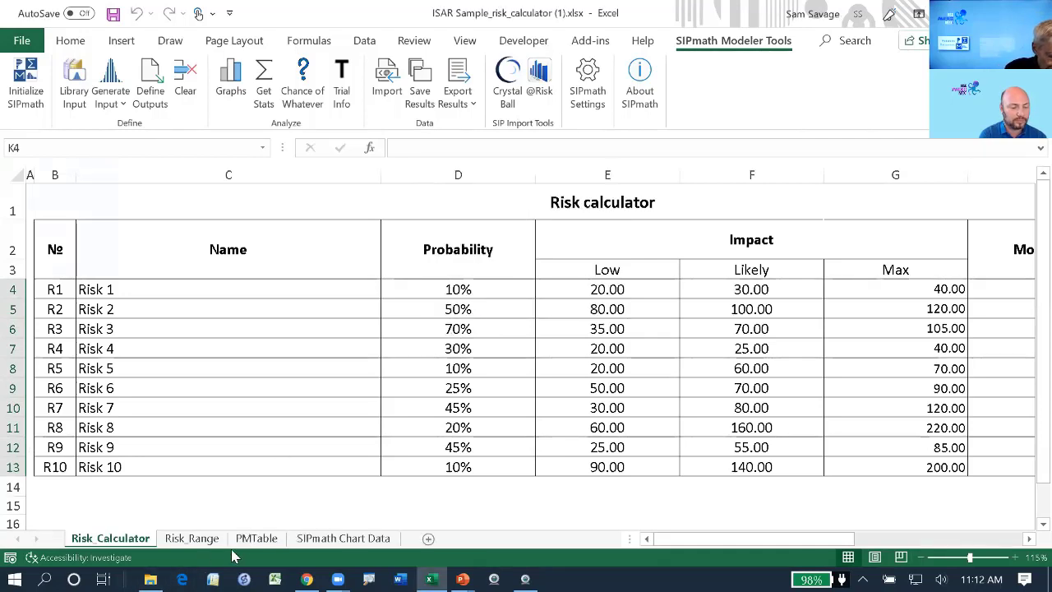
left_click(247, 539)
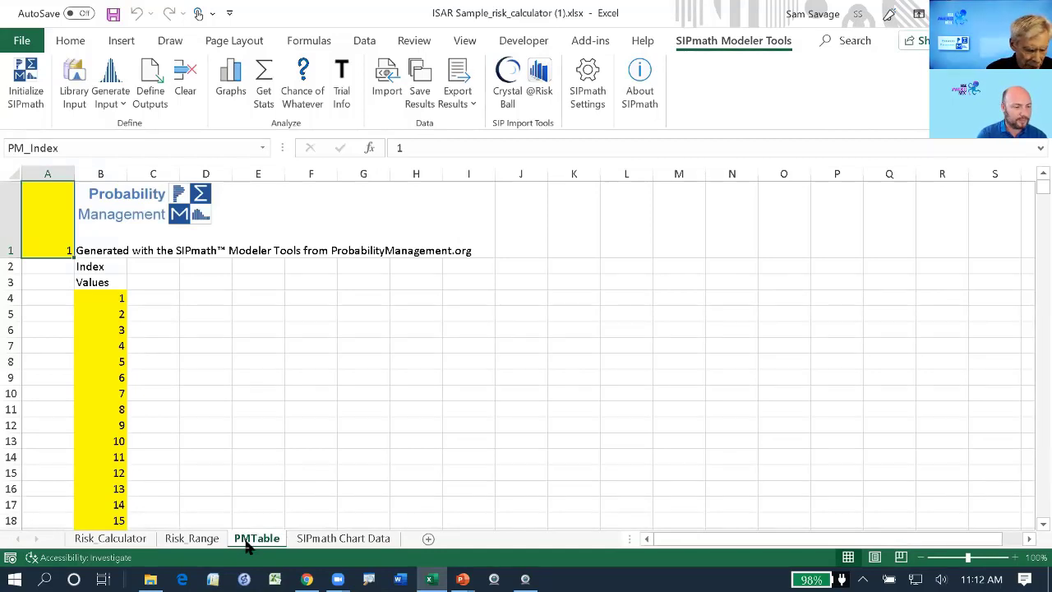
left_click(96, 542)
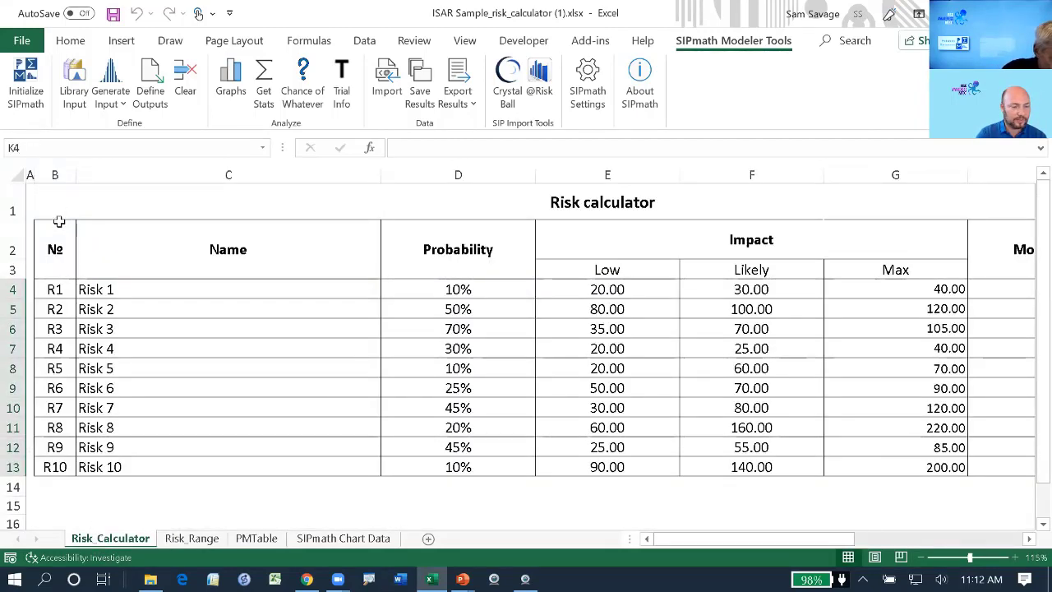
Insert a blank column before the № column and widen it to roughly the № column's width.
right_click(56, 174)
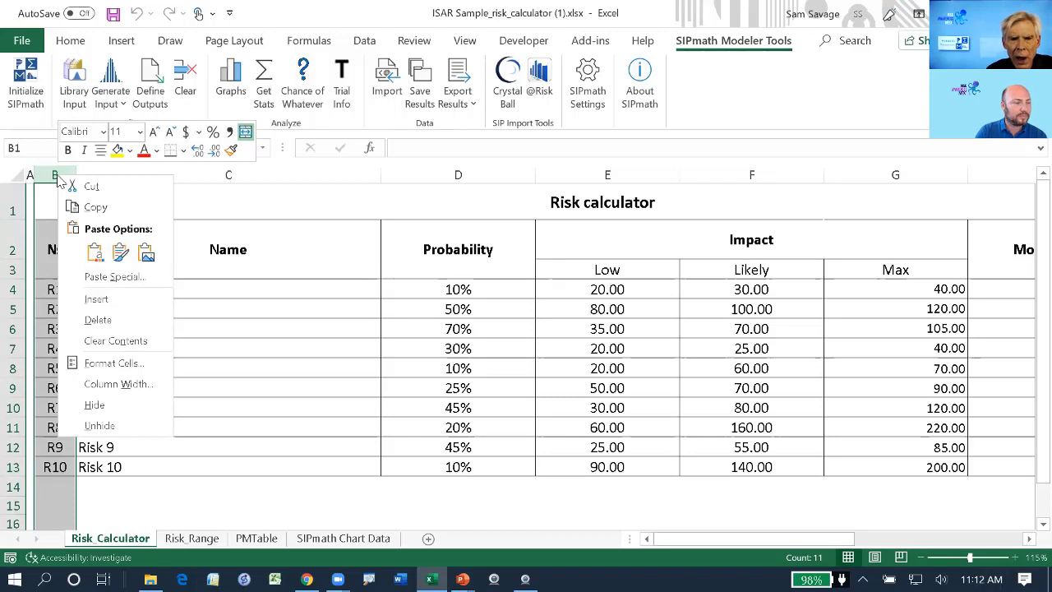
left_click(96, 299)
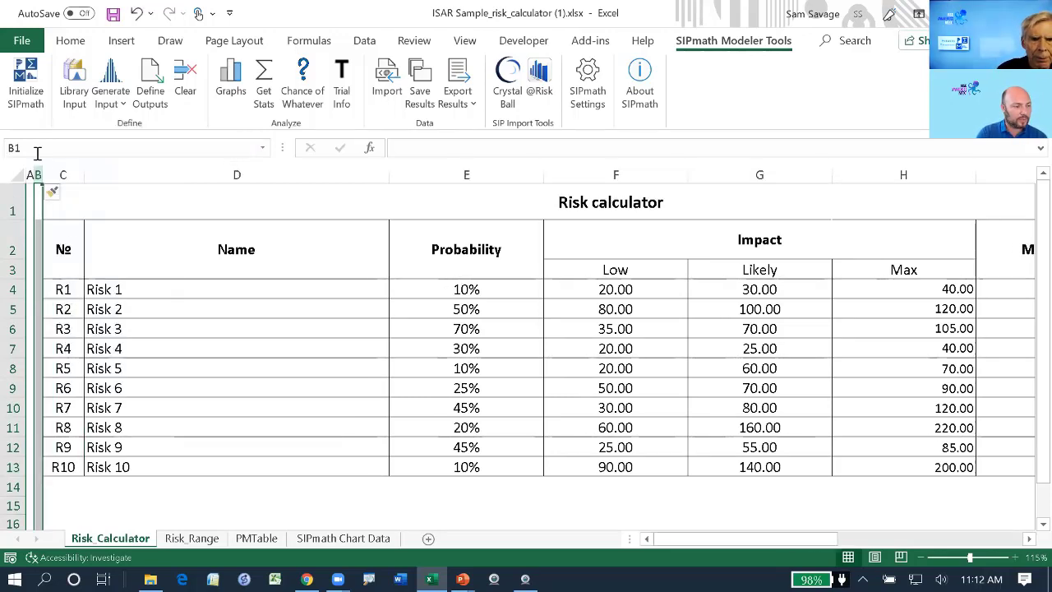
left_click_drag(42, 175, 70, 175)
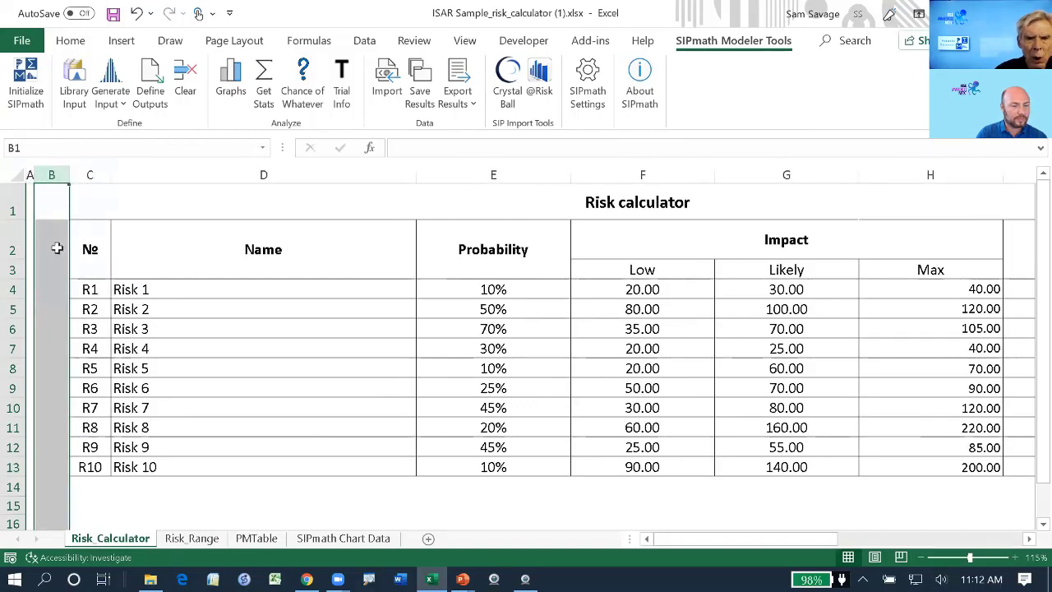
Copy the formatting of the № column in C2:C13 onto the empty cells B2:B13.
left_click(86, 235)
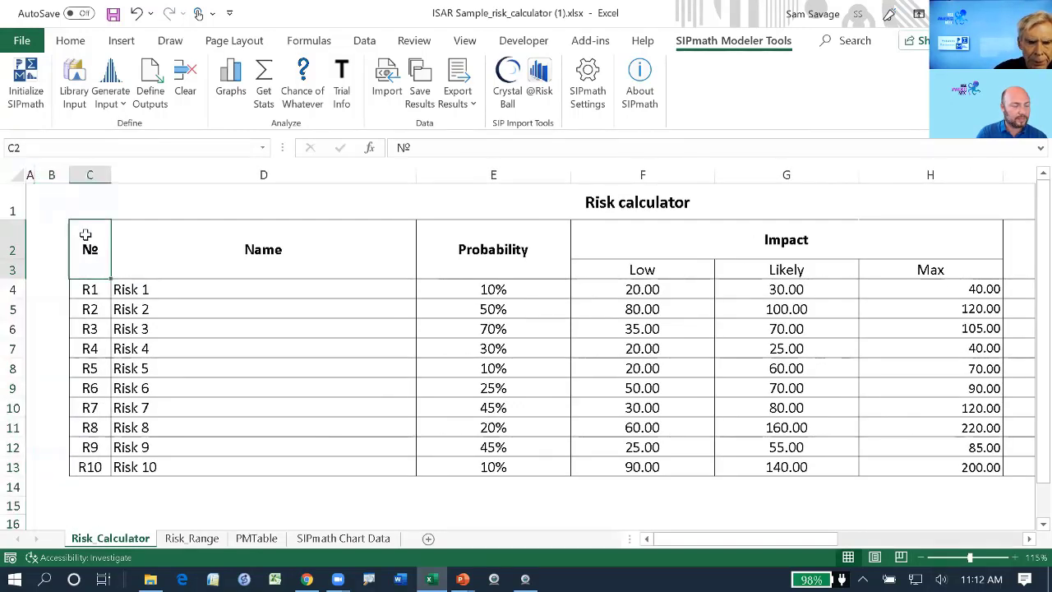
left_click_drag(86, 235, 94, 468)
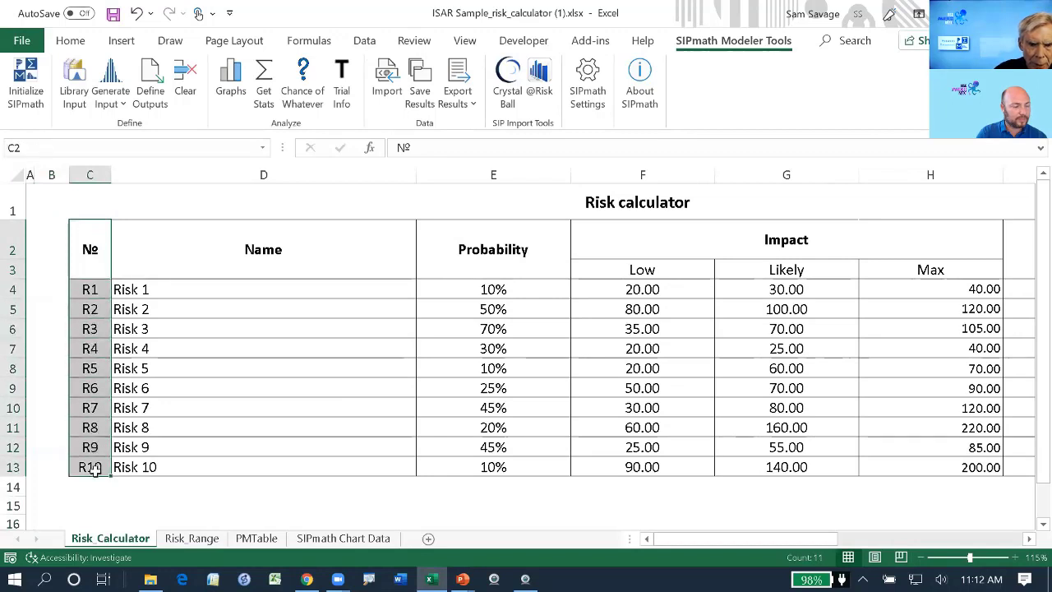
left_click(73, 45)
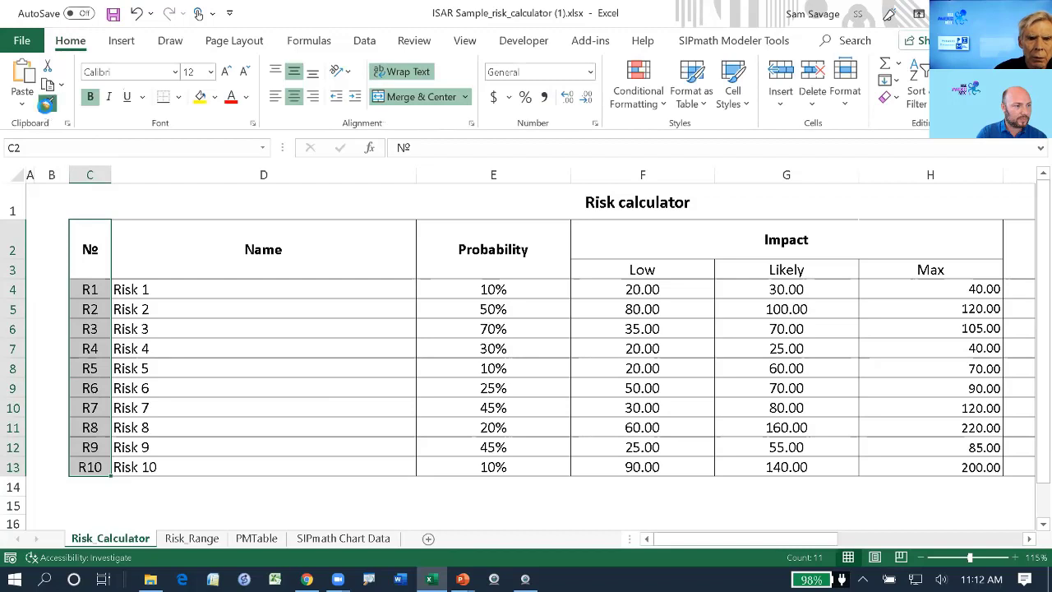
left_click(47, 103)
left_click_drag(51, 231, 63, 462)
Enter the header Var ID for the new column in cell B2.
left_click(51, 254)
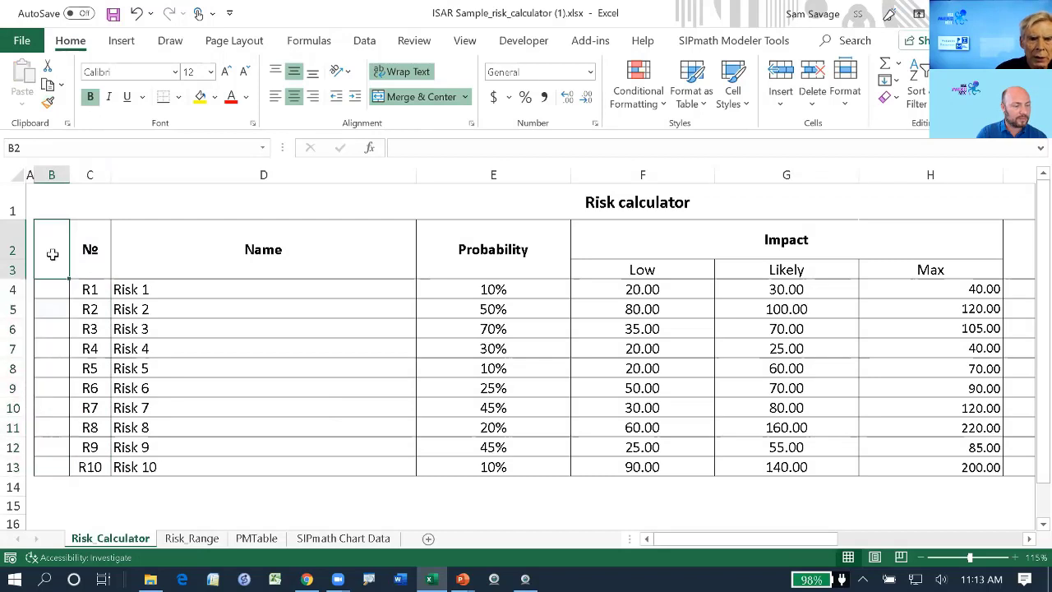
type("Var")
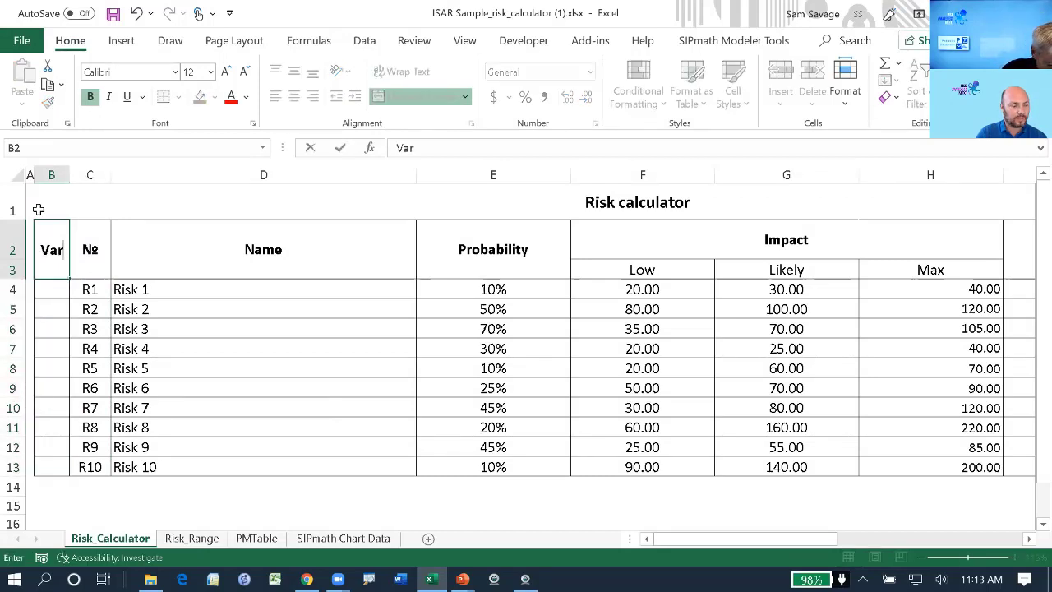
type(" ID")
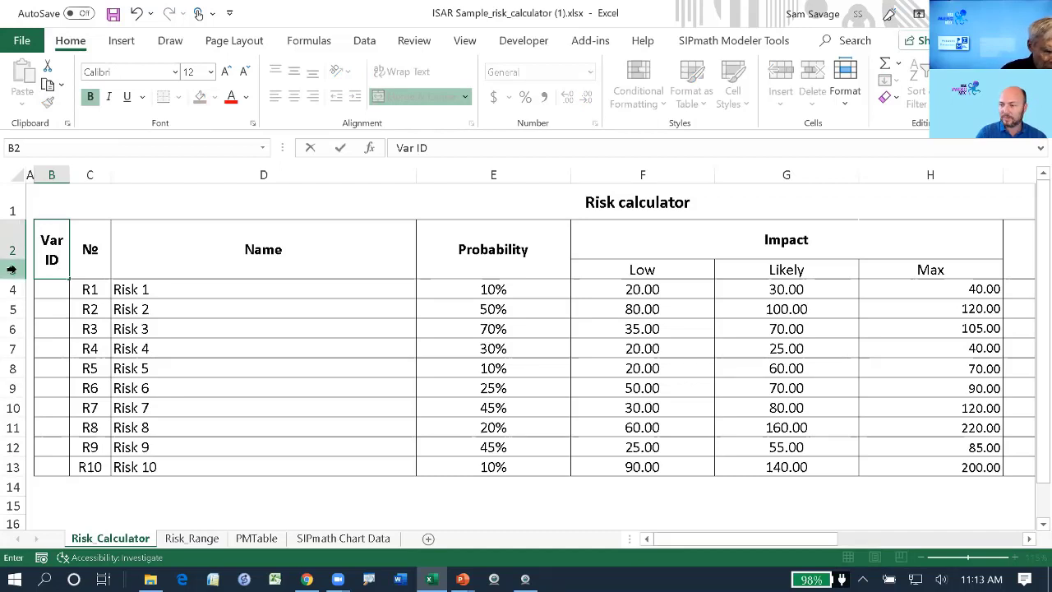
Enter 1001 in B4 as the Var ID for Risk 1.
left_click(50, 296)
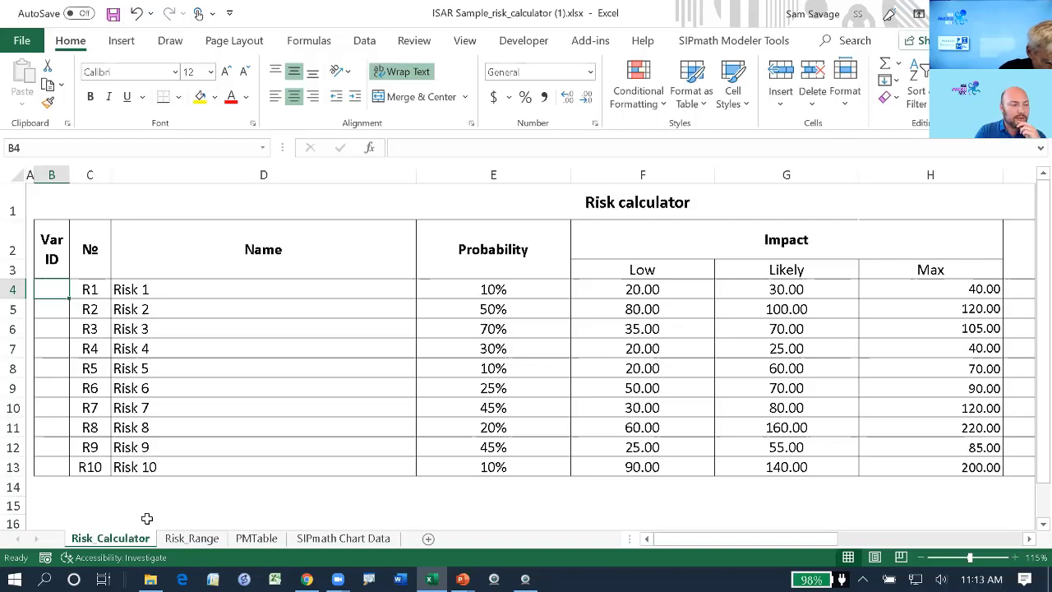
type("11")
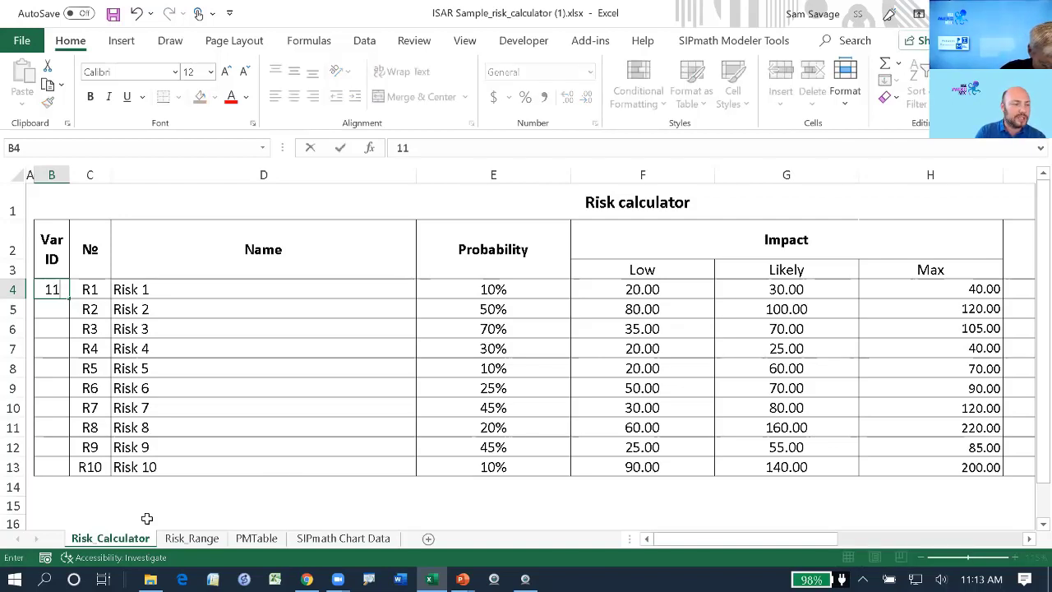
key("BackSpace")
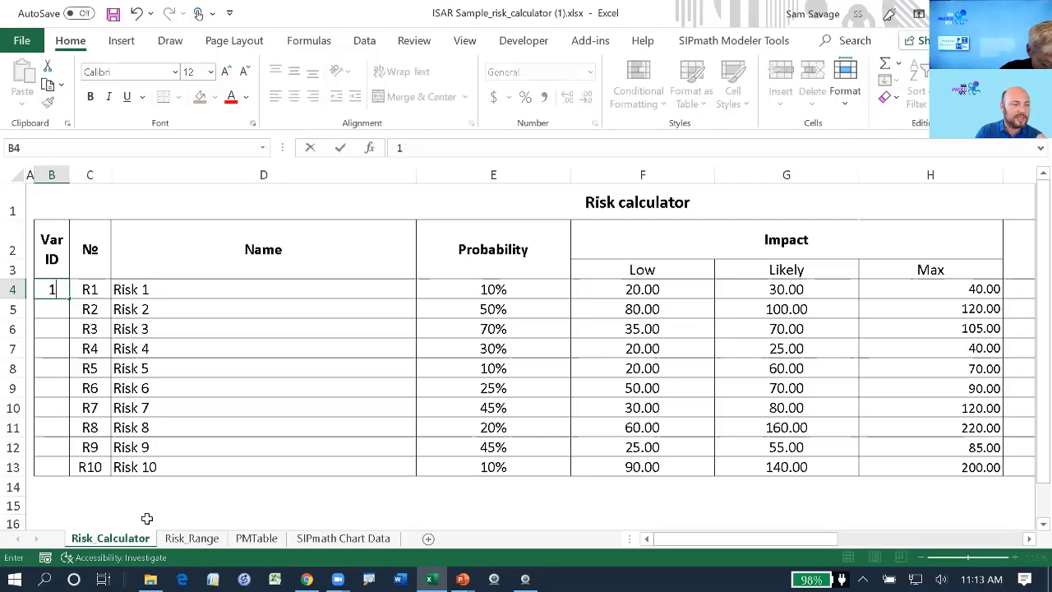
type("001")
key("Return")
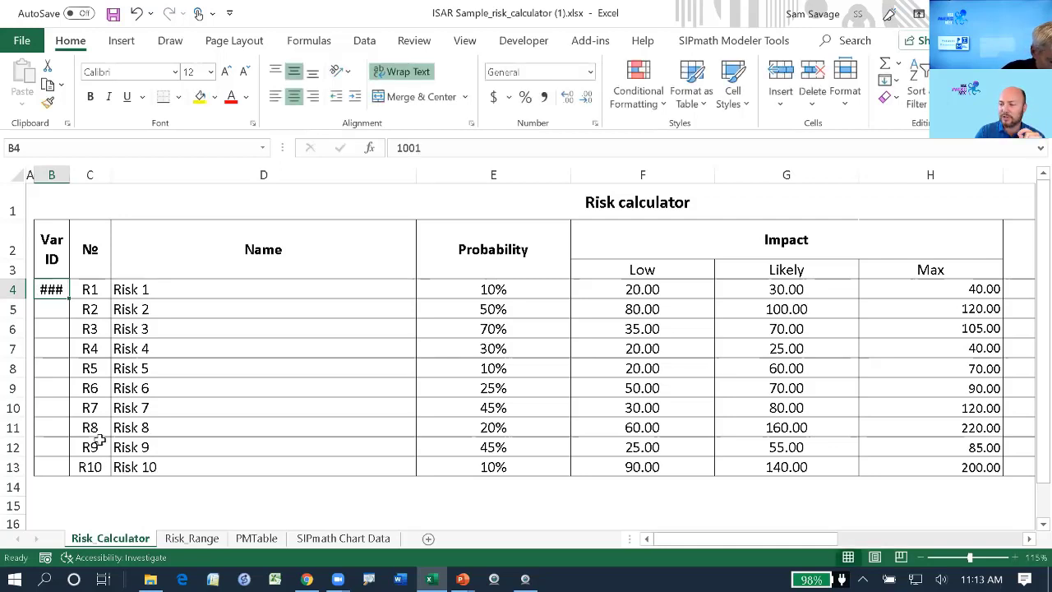
Widen column B to fit the four-digit IDs and fill the Var ID series down to 1010 for Risk 10.
left_click_drag(70, 175, 89, 175)
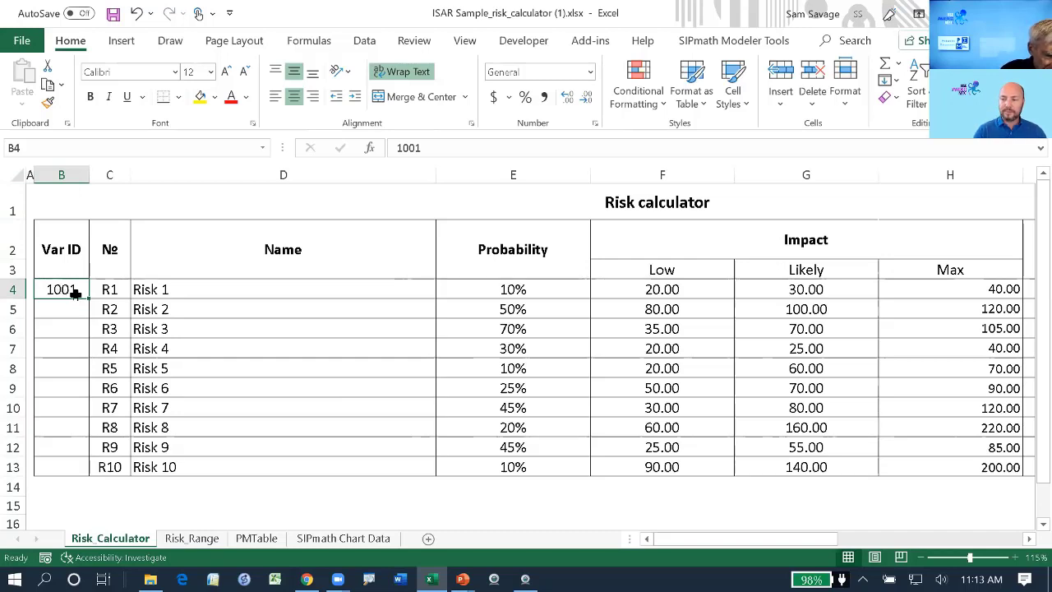
left_click_drag(89, 298, 74, 482)
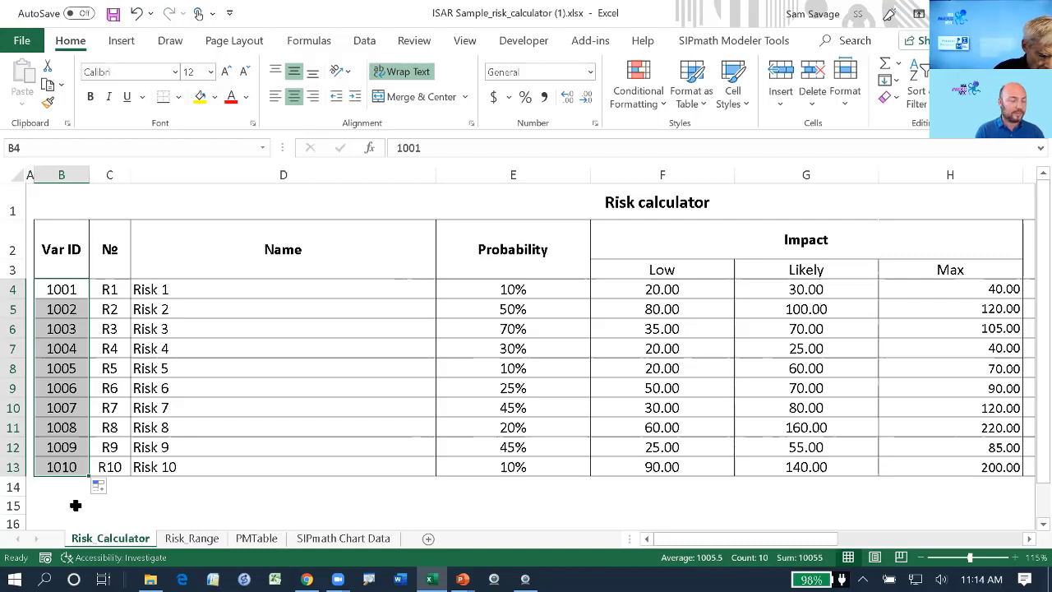
left_click(76, 505)
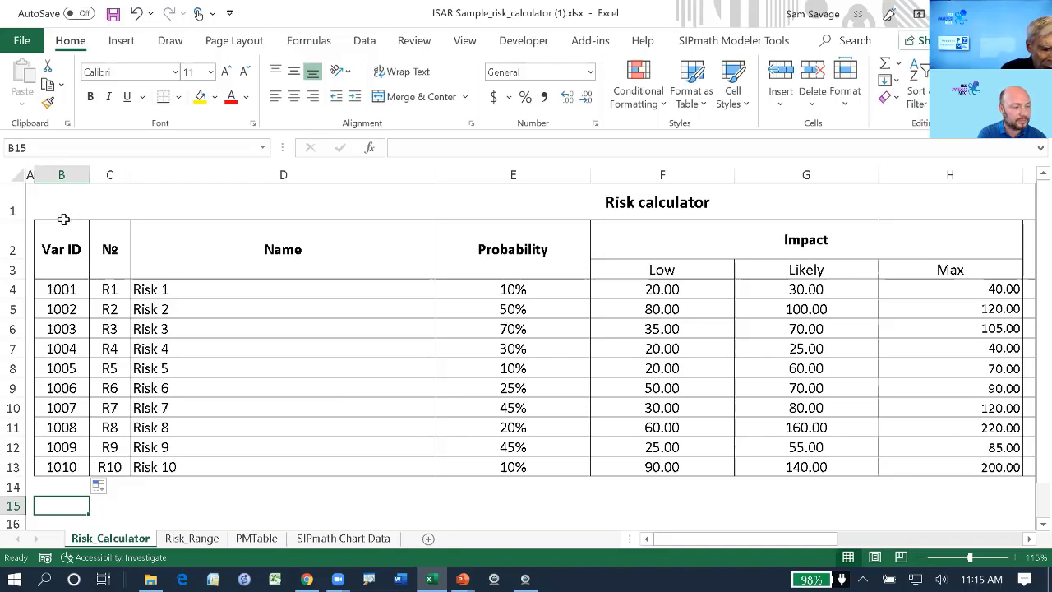
Insert another blank column before the Var ID column and widen it to match.
left_click(61, 171)
right_click(61, 171)
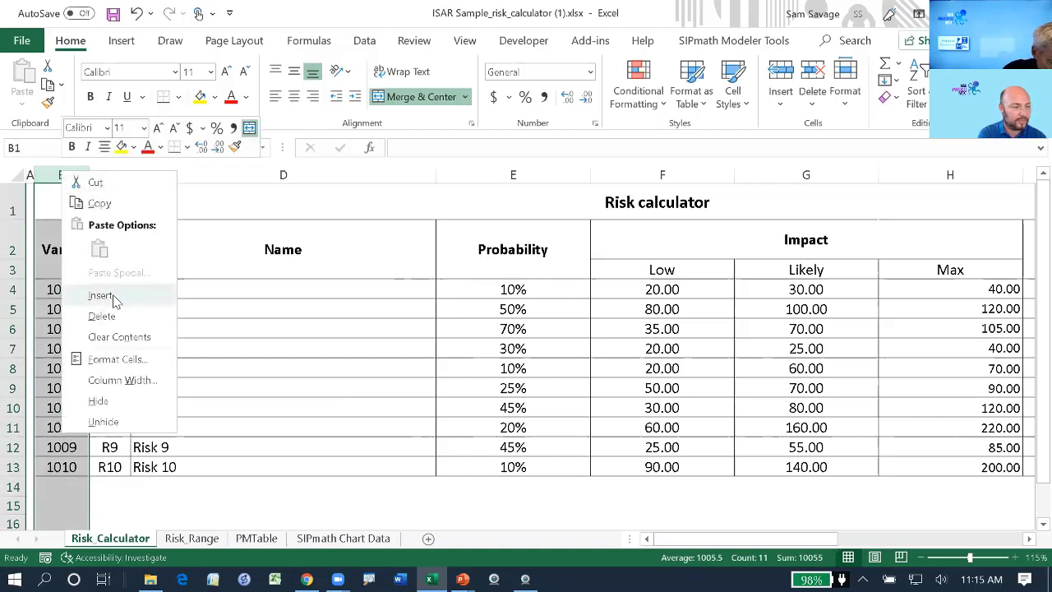
left_click(112, 296)
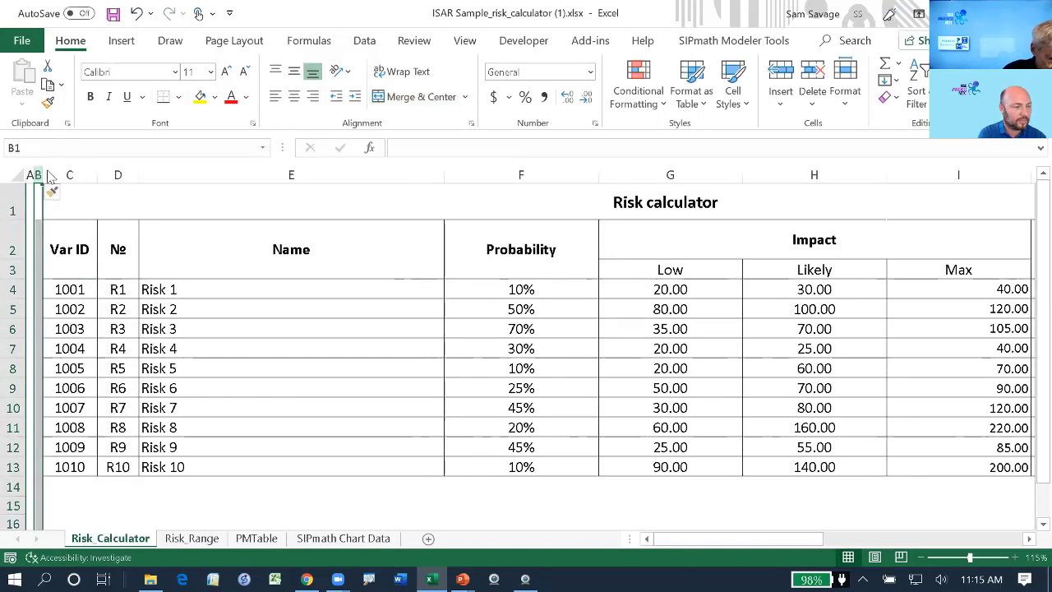
left_click_drag(41, 175, 88, 175)
Copy the Var ID header and IDs from C2:C13 into the new column starting at B2.
left_click_drag(115, 244, 115, 464)
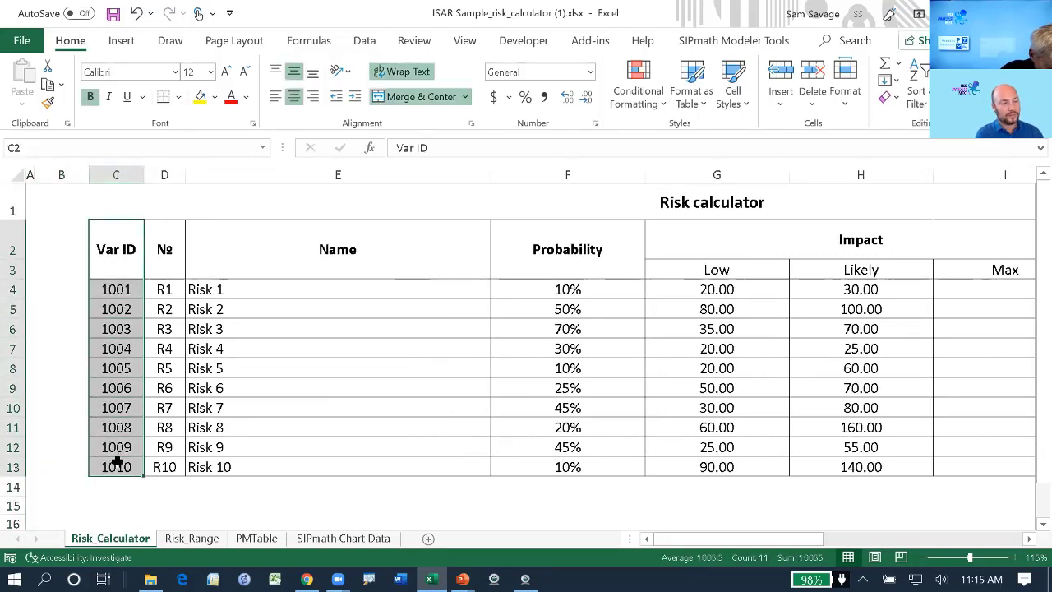
key("ctrl+c")
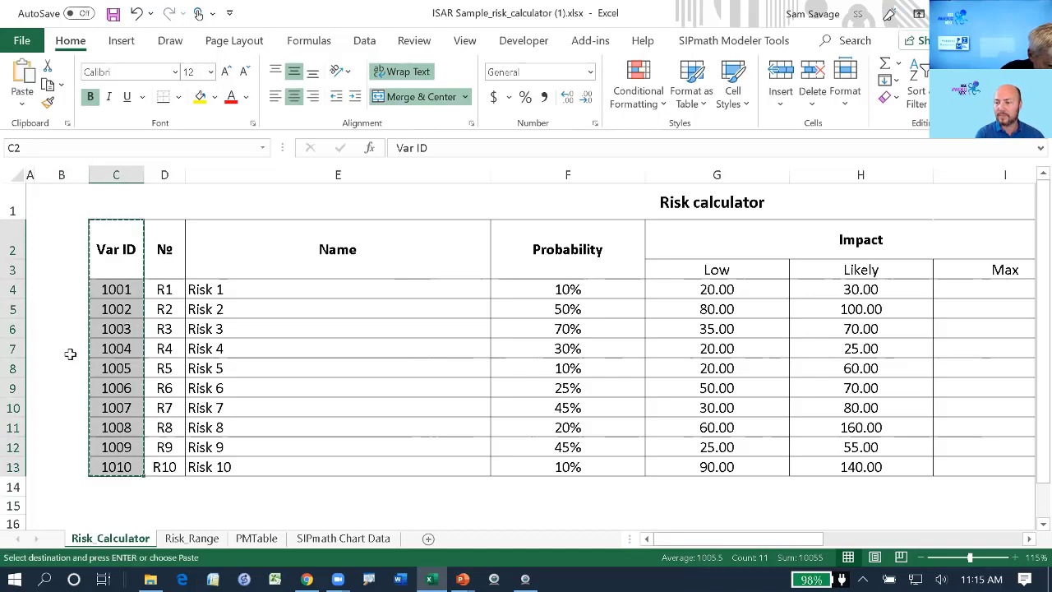
left_click(68, 238)
key("ctrl+v")
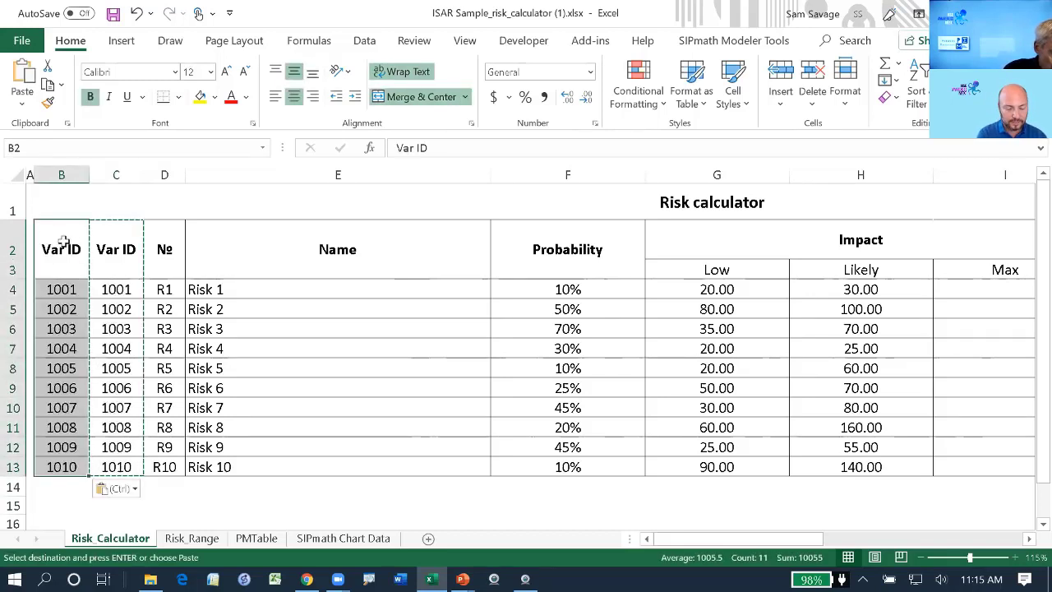
Open the copied Var ID header in B2 for editing at the end of its text.
left_click(65, 249)
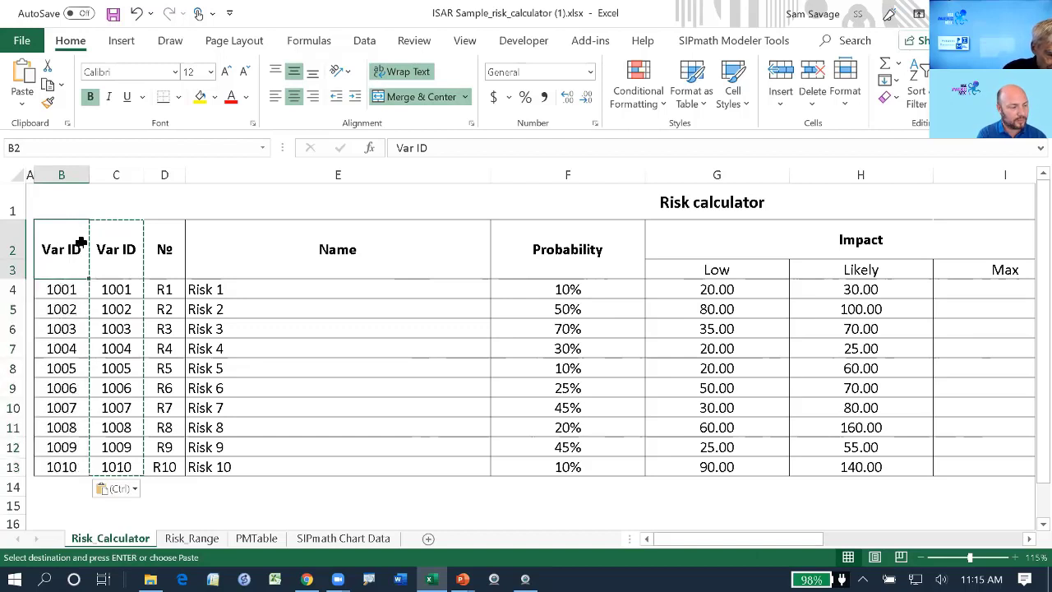
left_click(441, 146)
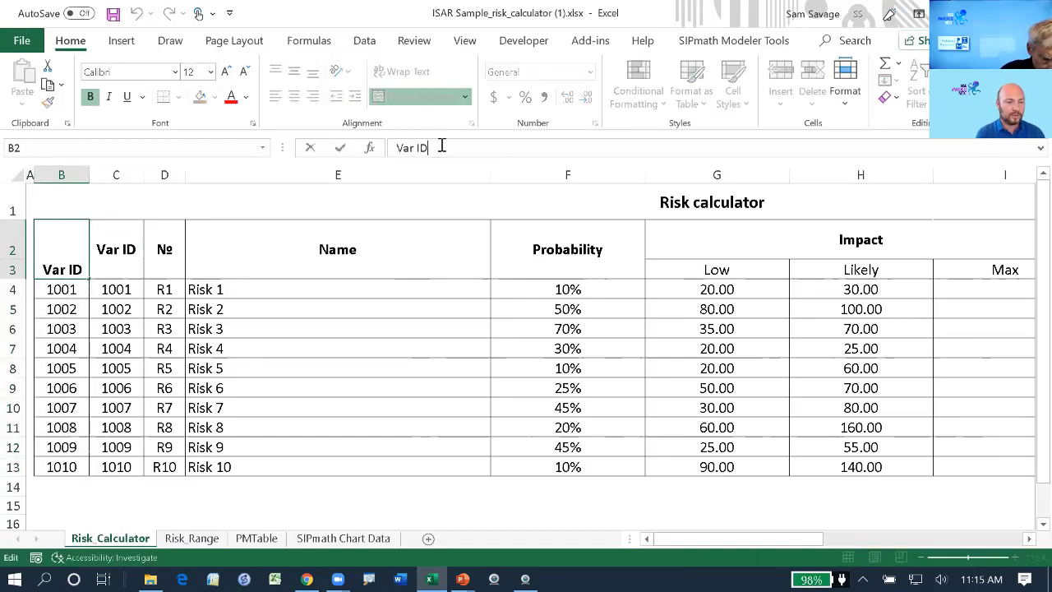
type("Bern")
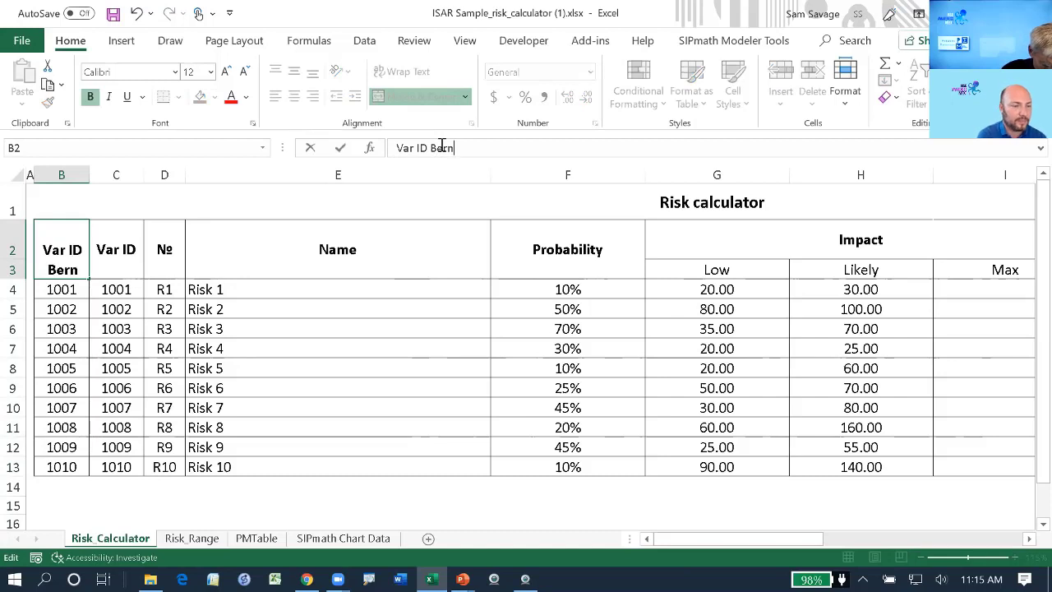
type("oulli")
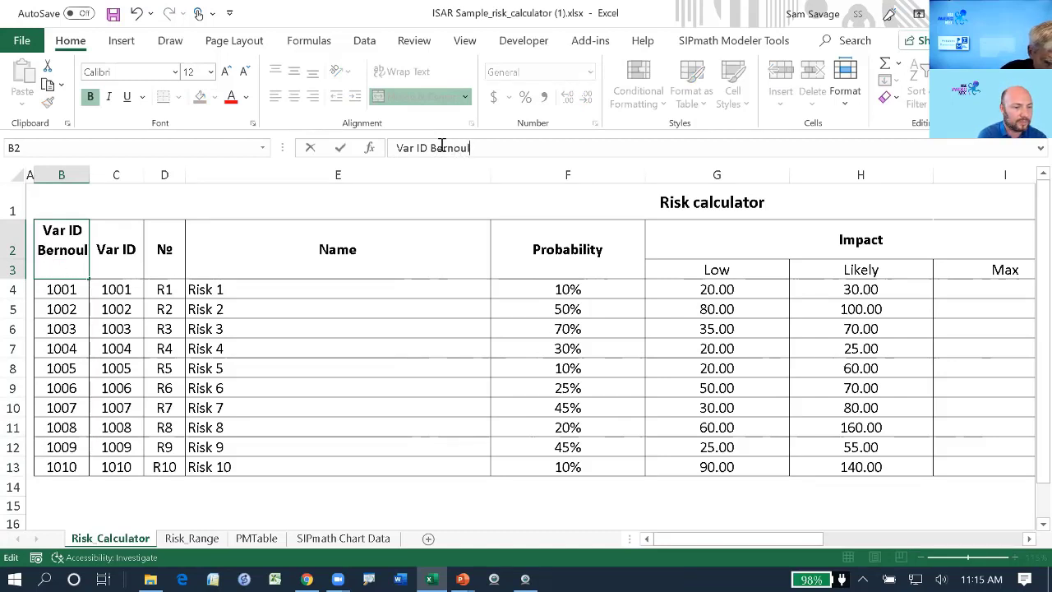
key("BackSpace")
key("BackSpace")
key("BackSpace")
key("BackSpace")
key("BackSpace")
key("BackSpace")
key("BackSpace")
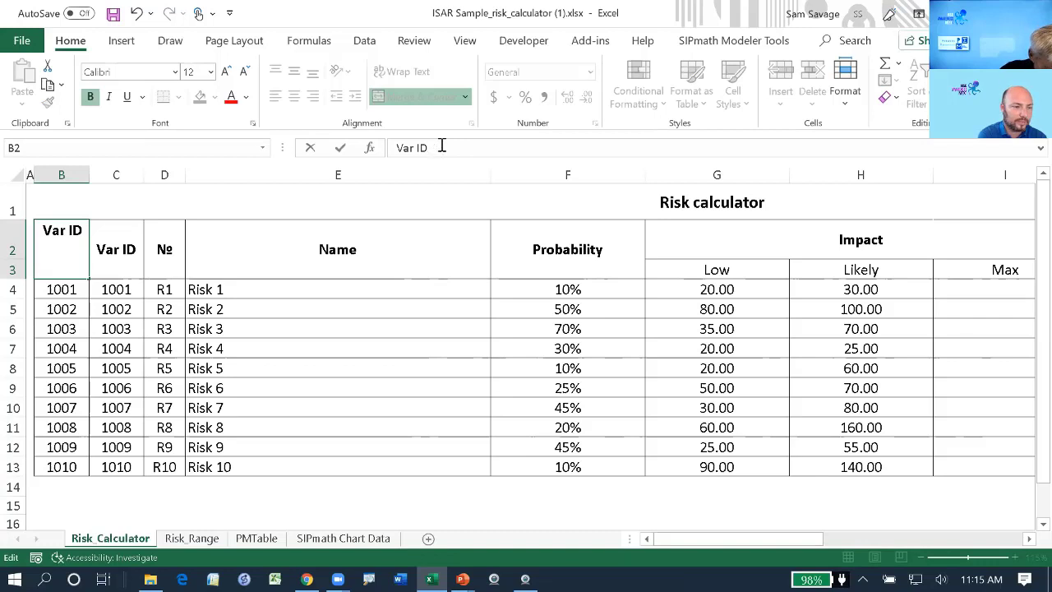
Append 0/1 to the header in B2 so that it reads Var ID 0/1.
type("0")
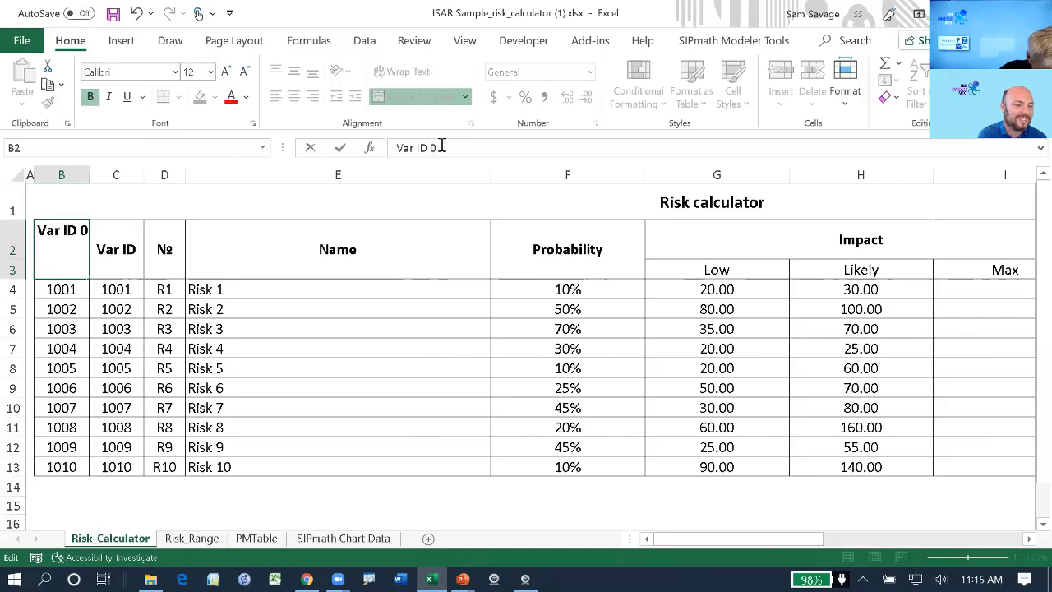
type("/1")
key("ctrl+Return")
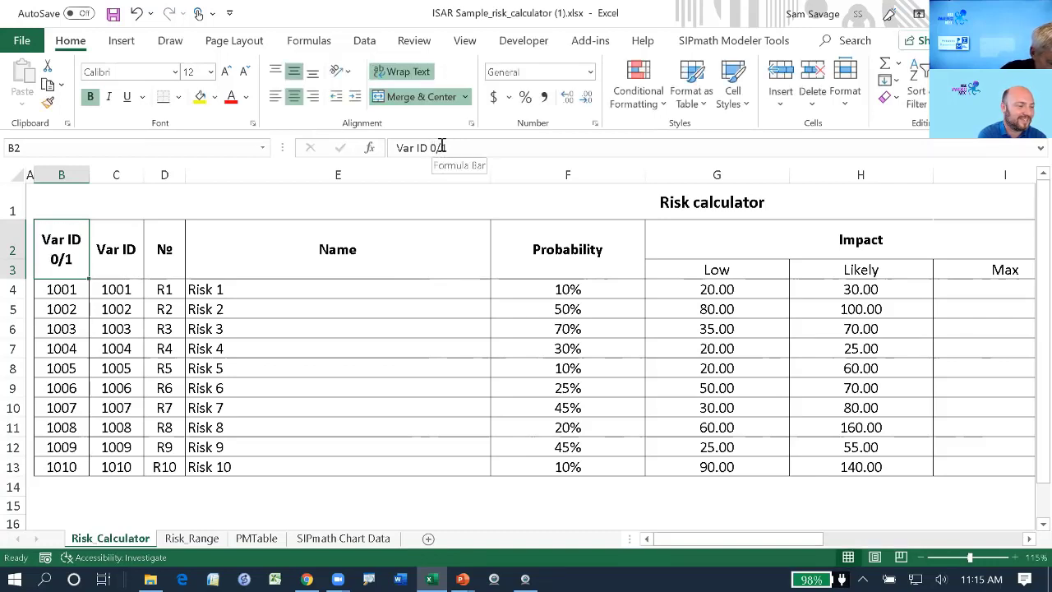
Append Triang to the header in C2 so that it reads Var ID Triang.
left_click(116, 249)
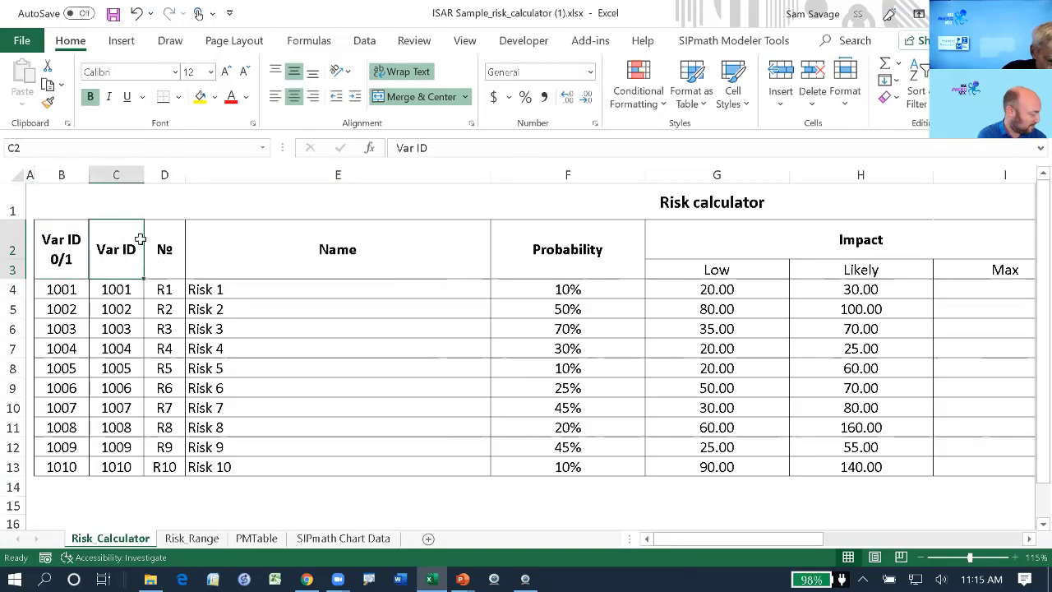
left_click(452, 147)
type("Tr")
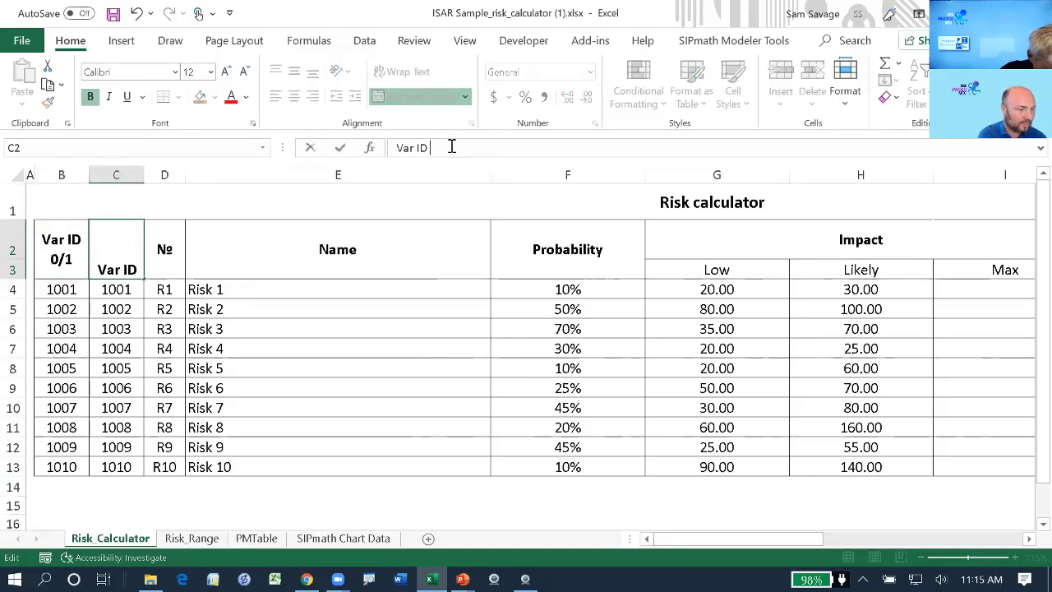
type("iang")
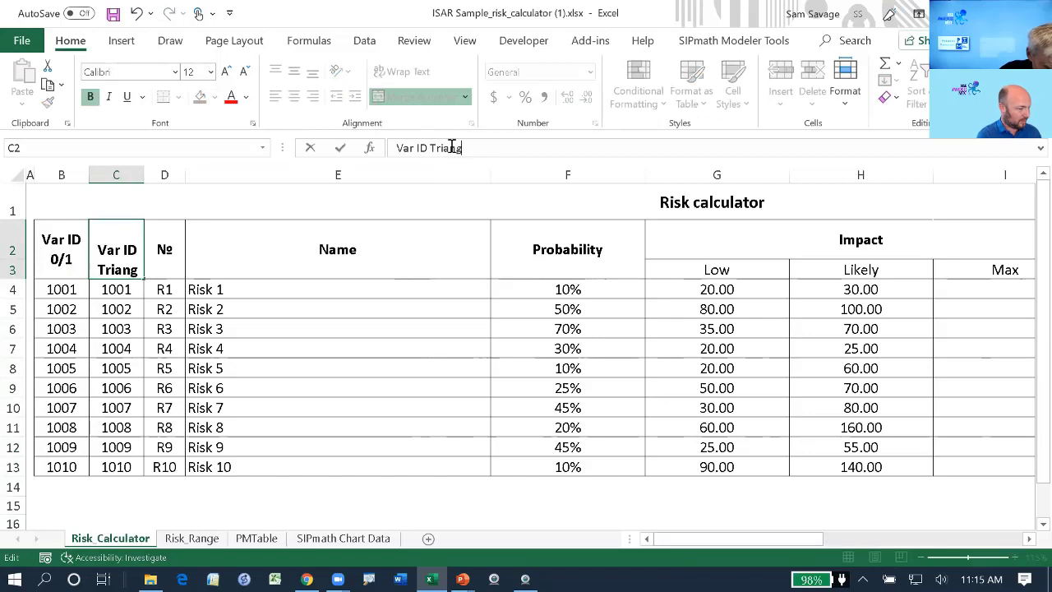
key("ctrl+Return")
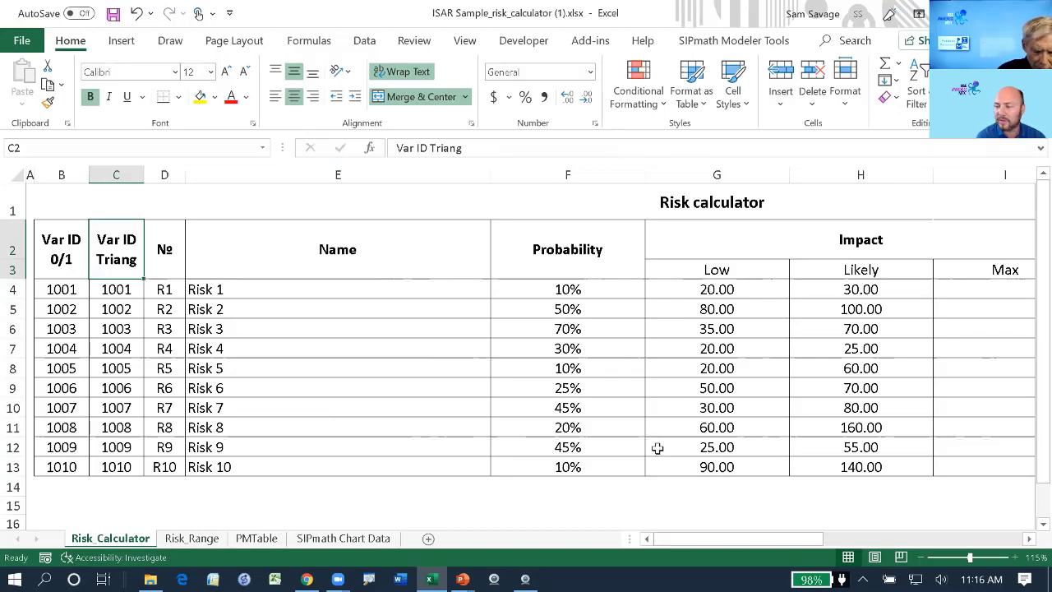
left_click(109, 292)
type("=")
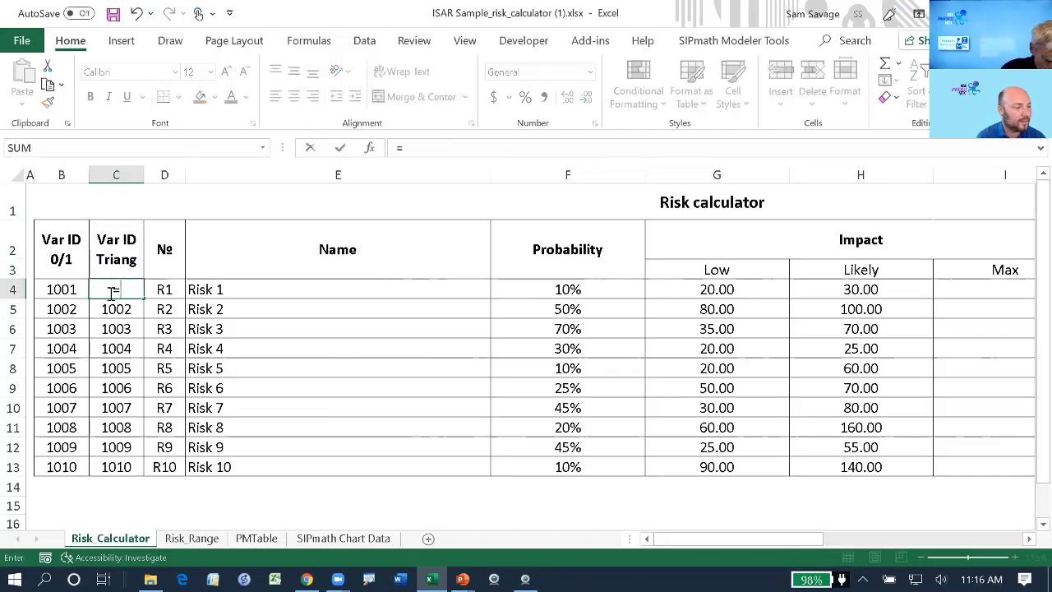
left_click(63, 465)
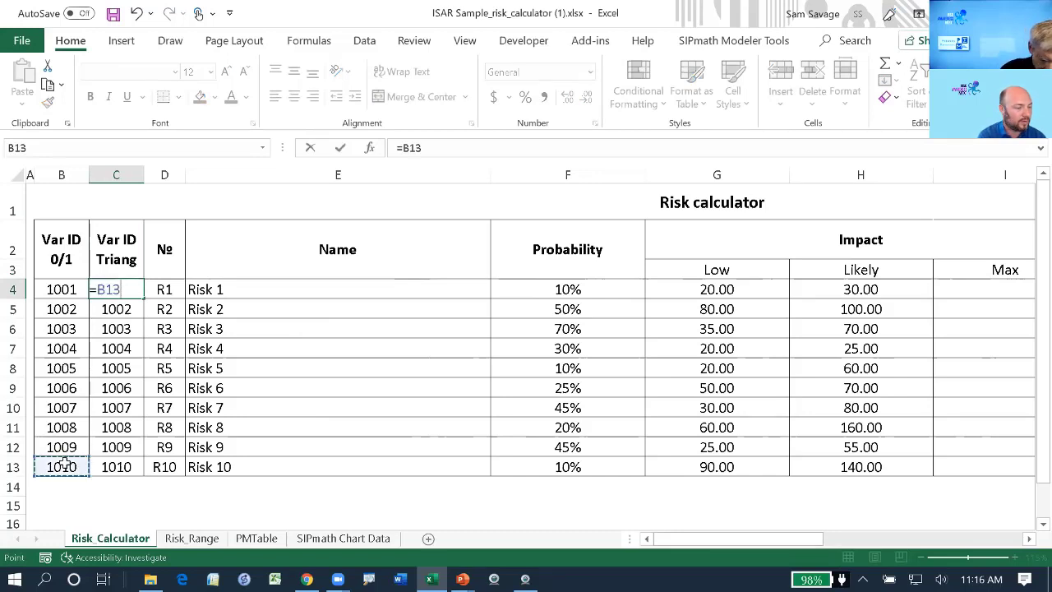
key("Escape")
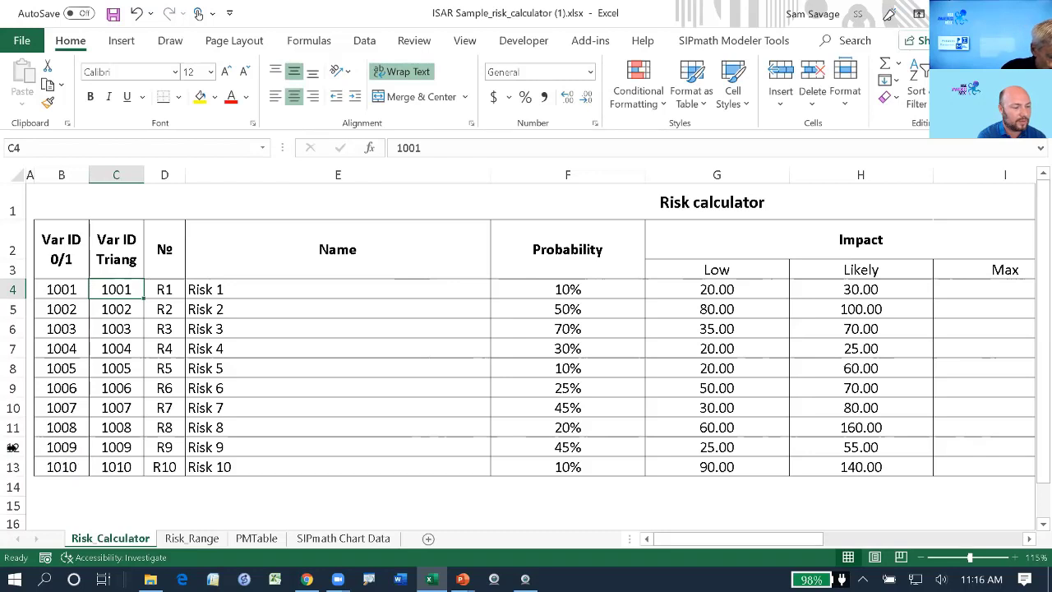
Change the first Var ID Triang value in C4 to 2001 and fill the series down to C13.
left_click(406, 148)
key("BackSpace")
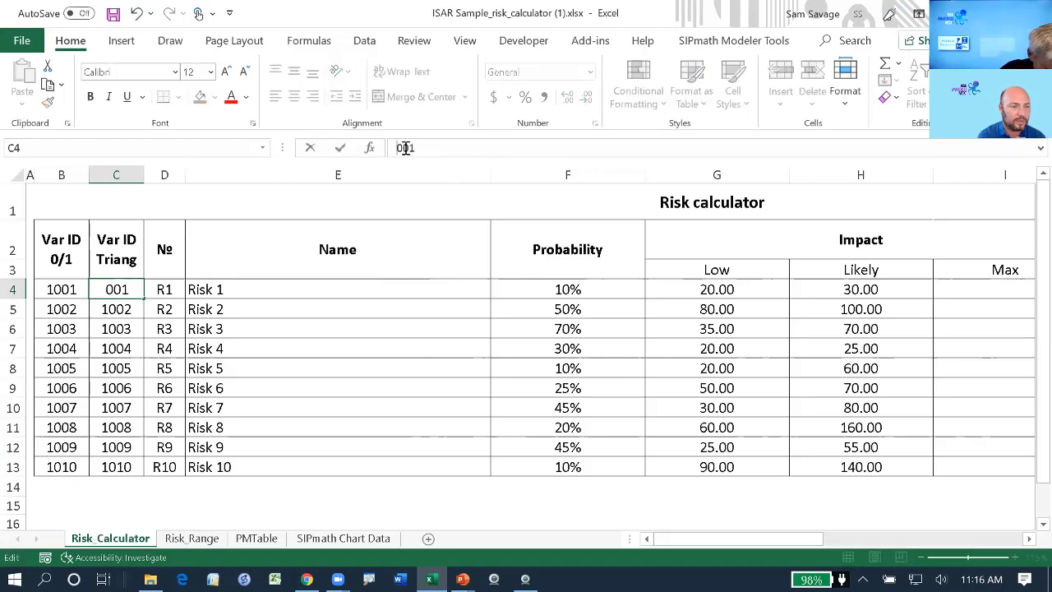
type("2")
key("Return")
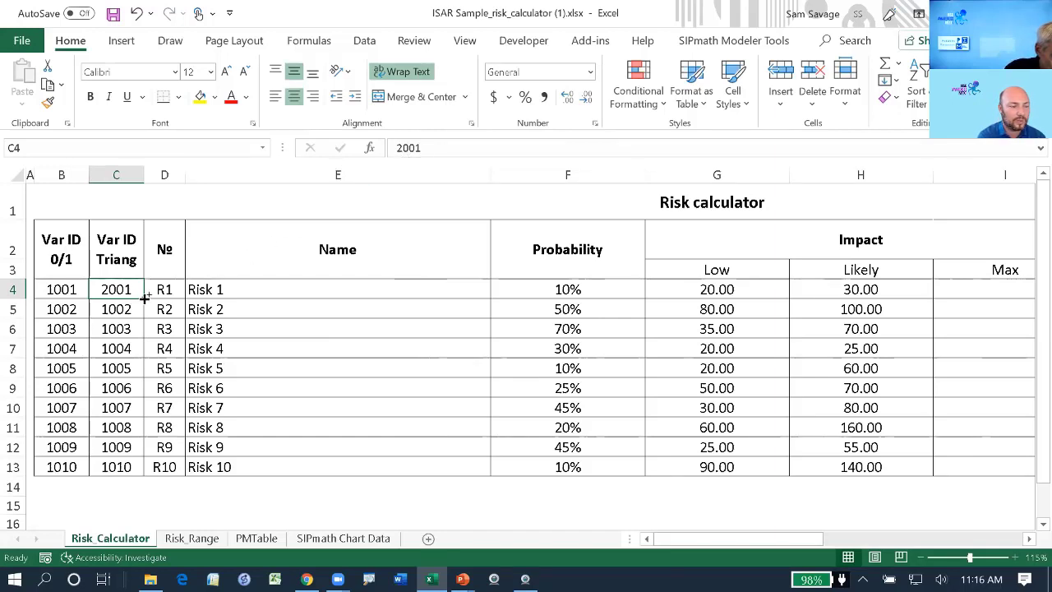
left_click_drag(144, 298, 140, 480)
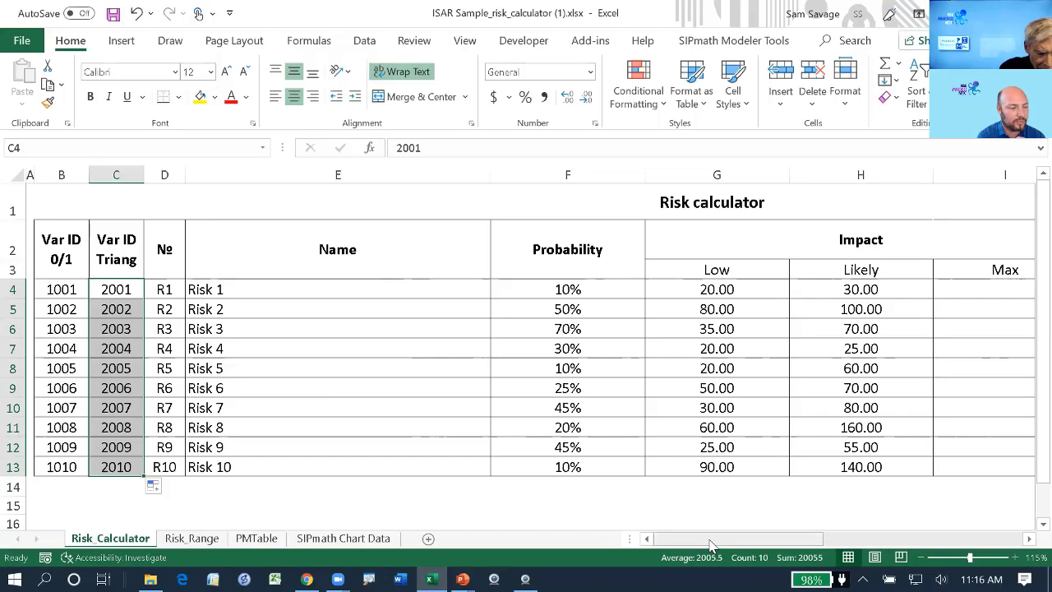
Enter the headers HDR 0/1 in N1 and HDR Triang in O1, beside the 95 percentile column.
left_click_drag(712, 544, 916, 545)
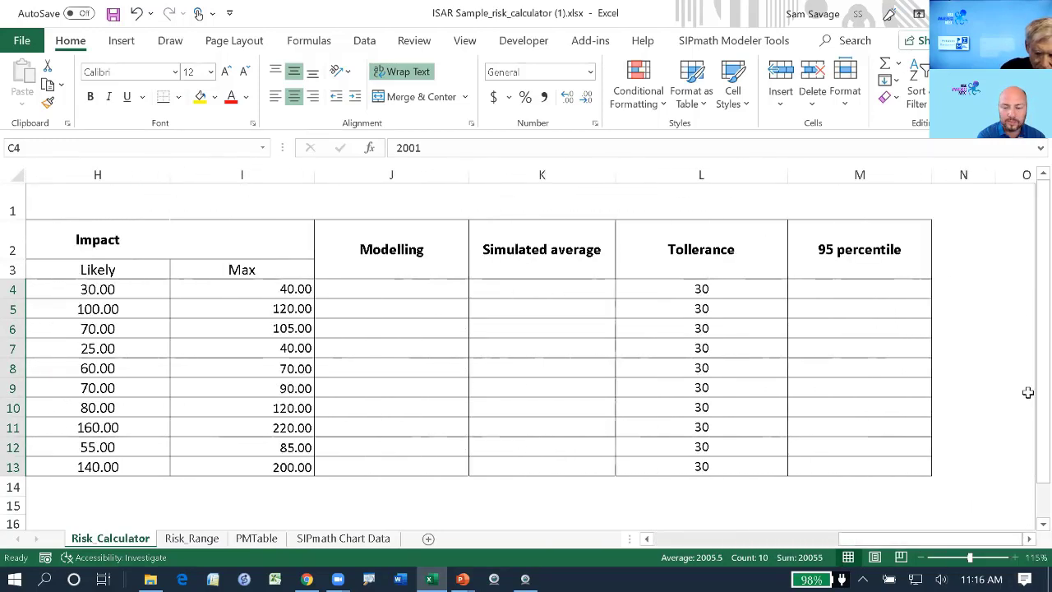
left_click(972, 195)
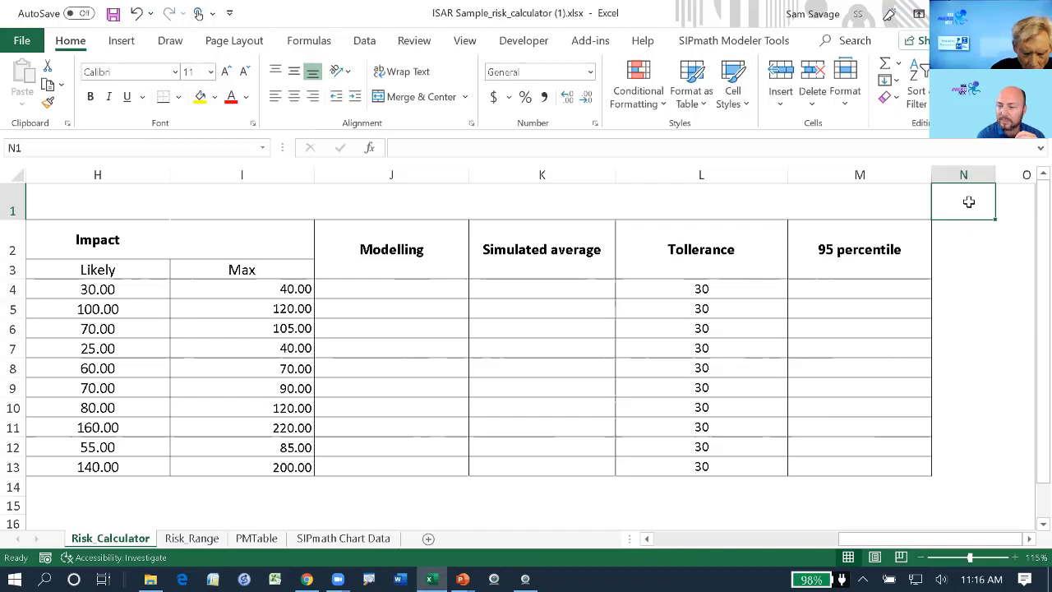
type("HD")
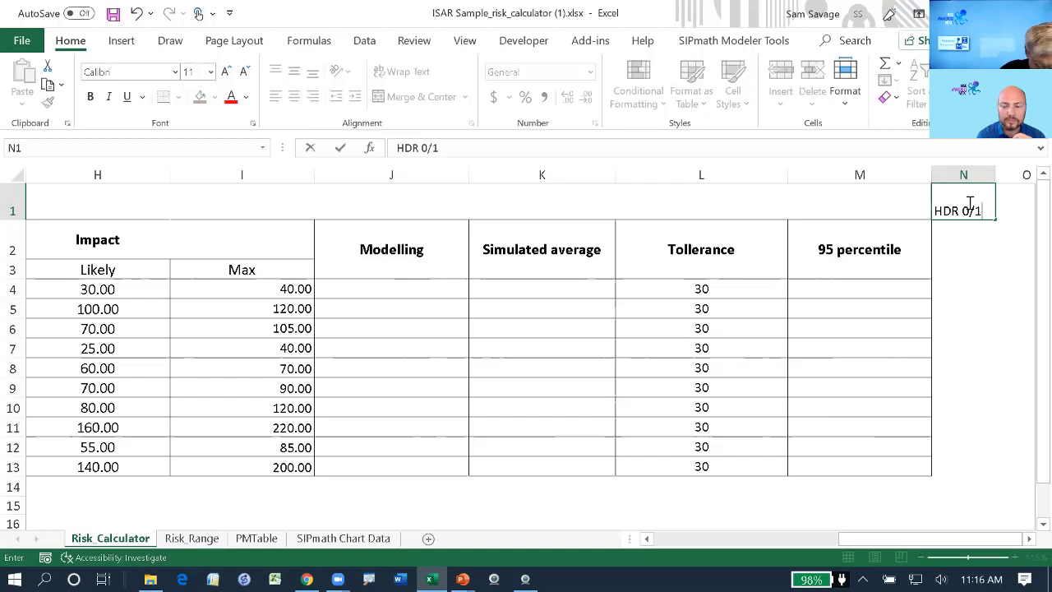
type("R 0/1")
key("Tab")
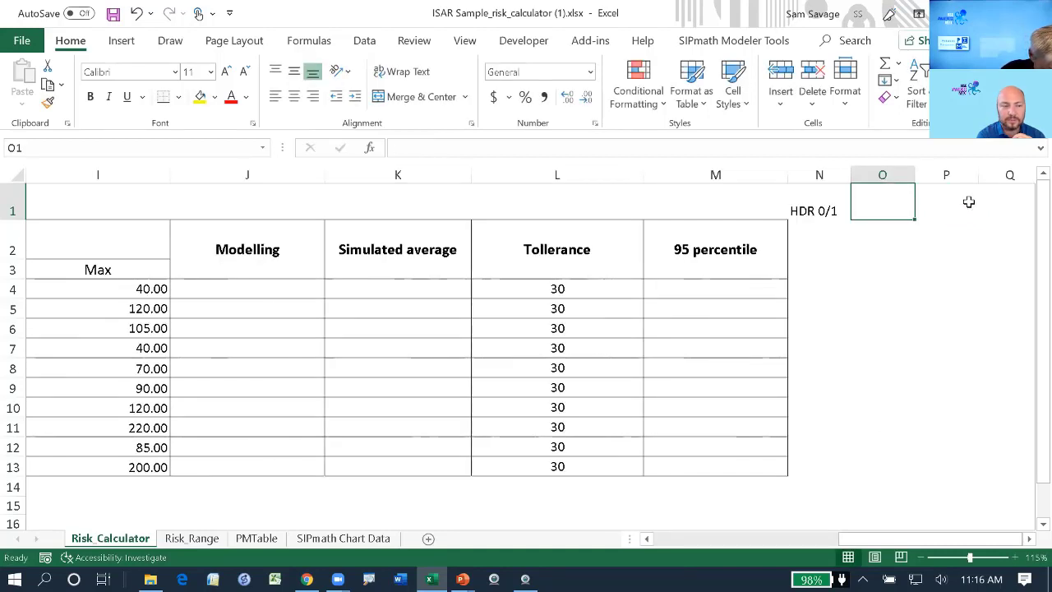
type("HDR Tria")
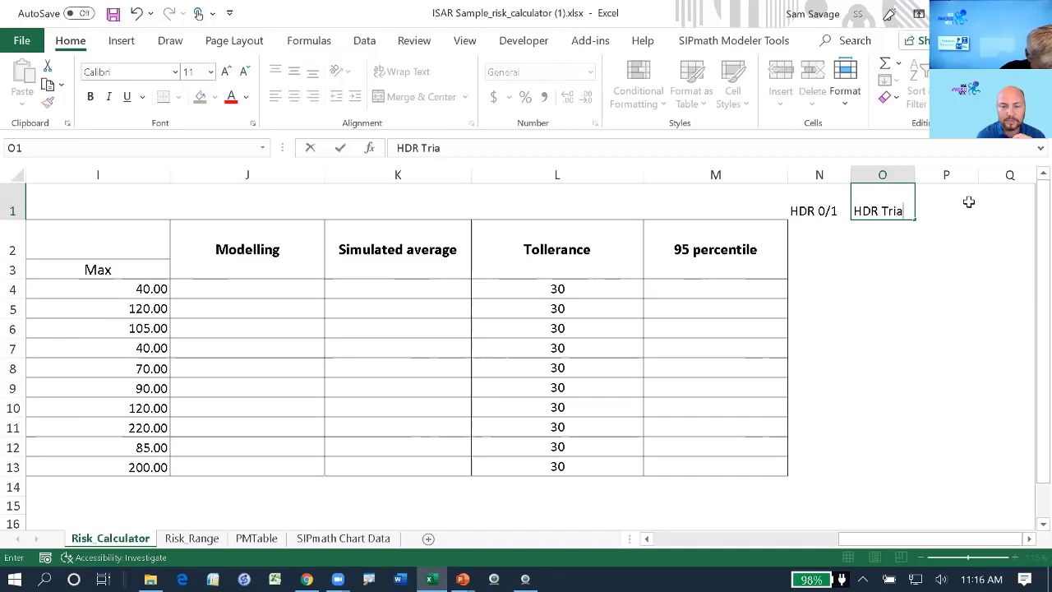
type("ng")
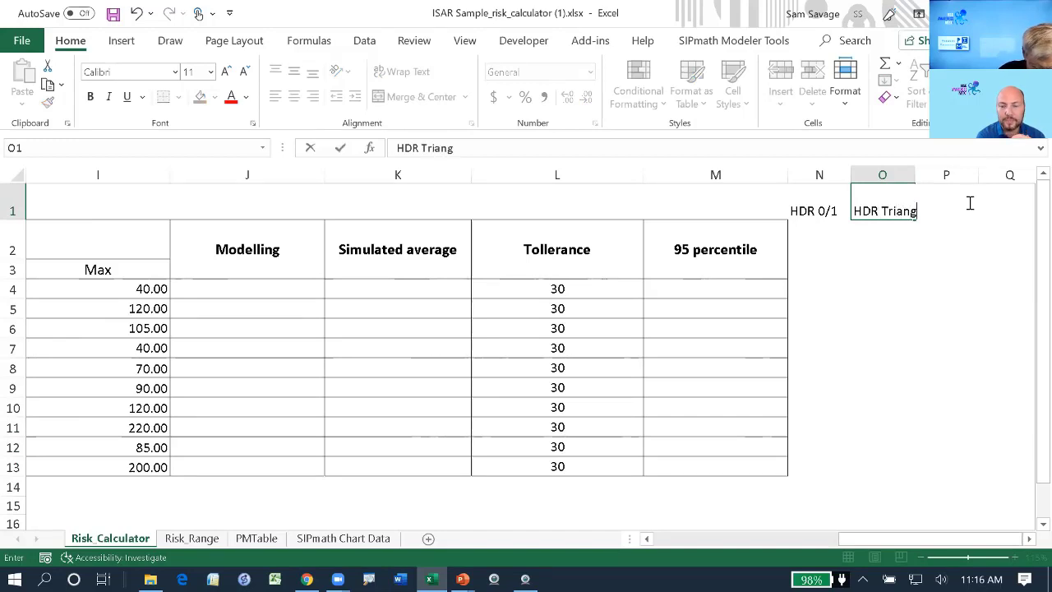
key("ctrl+Return")
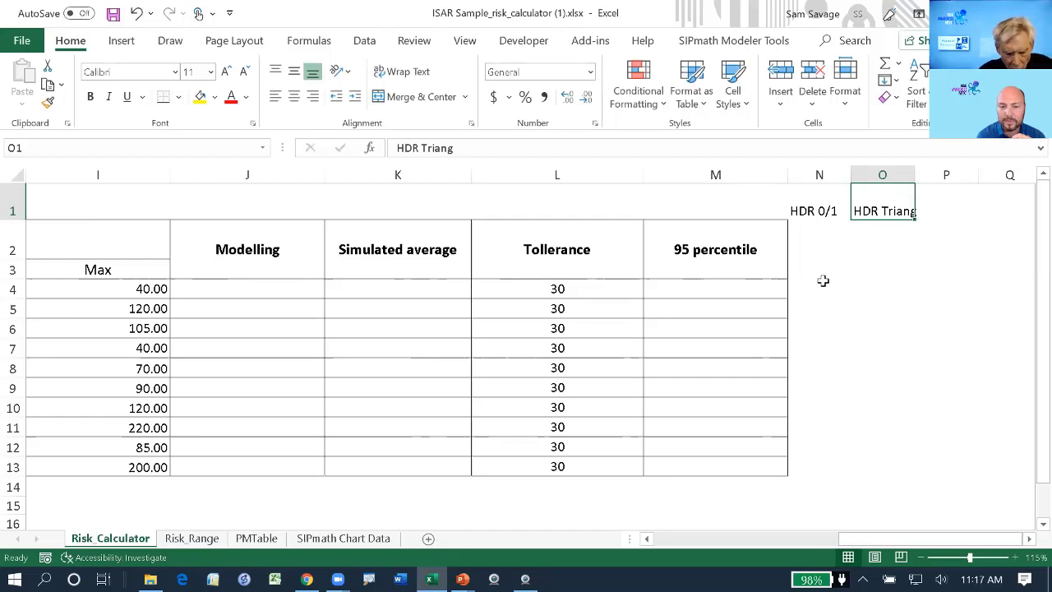
Generate SIPmath uniform HDR inputs in N4:N13, using the Var ID 0/1 cells B4:B13 as the start variable IDs.
left_click_drag(820, 289, 815, 468)
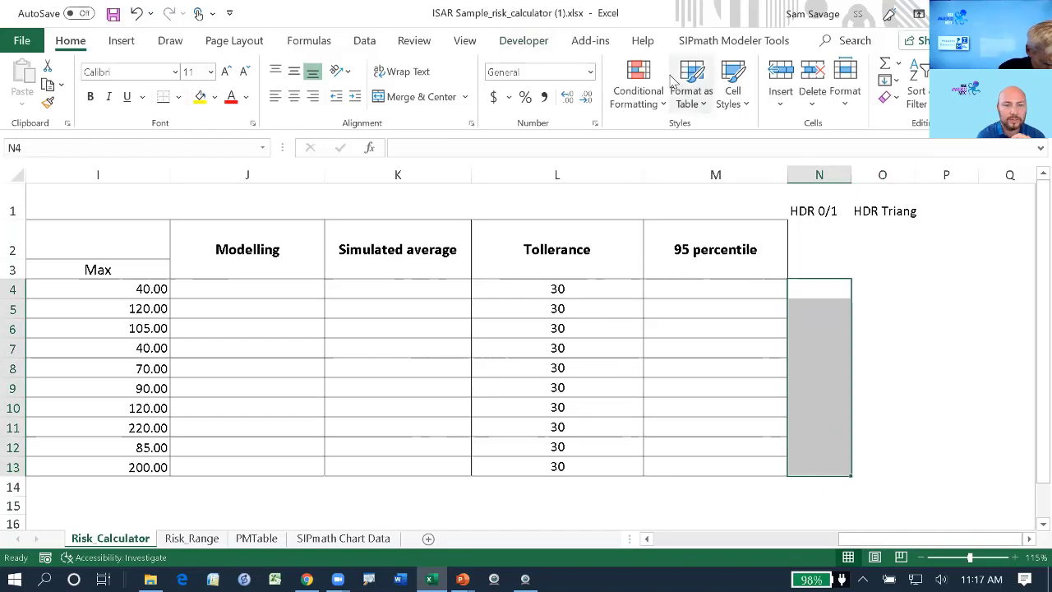
left_click(732, 41)
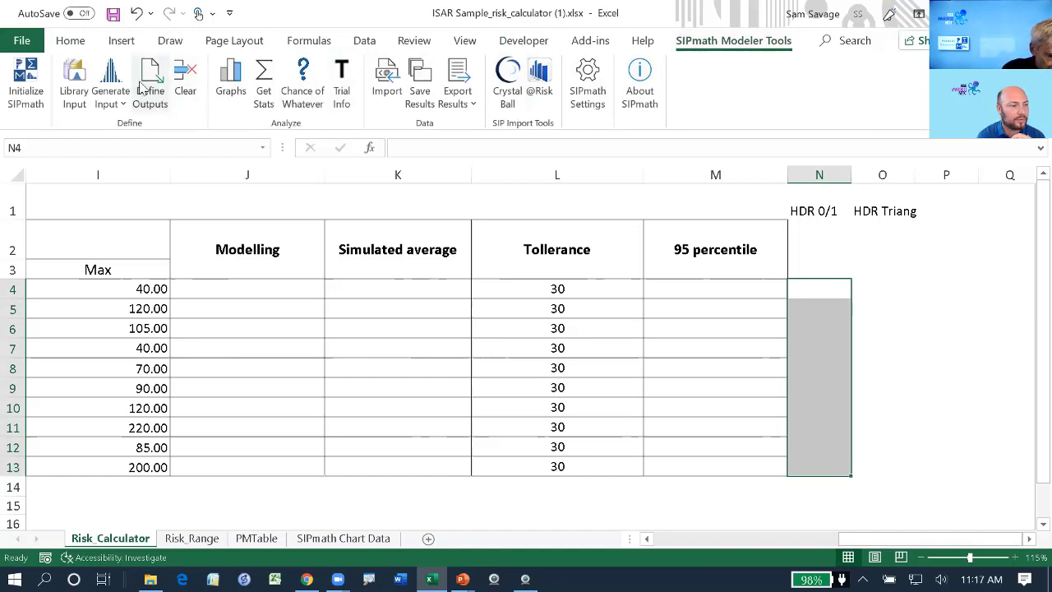
left_click(114, 92)
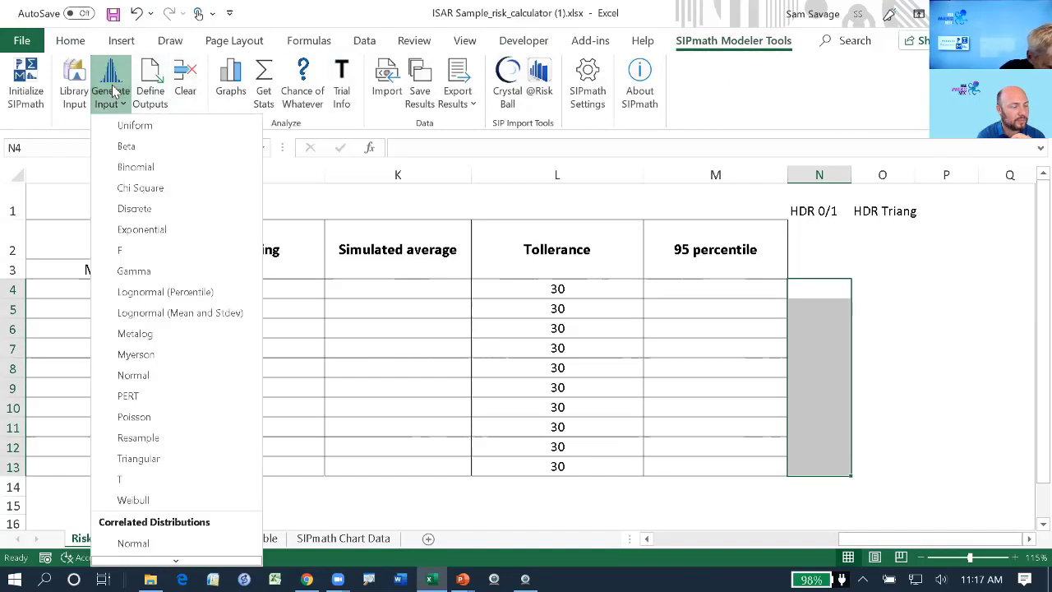
left_click(130, 125)
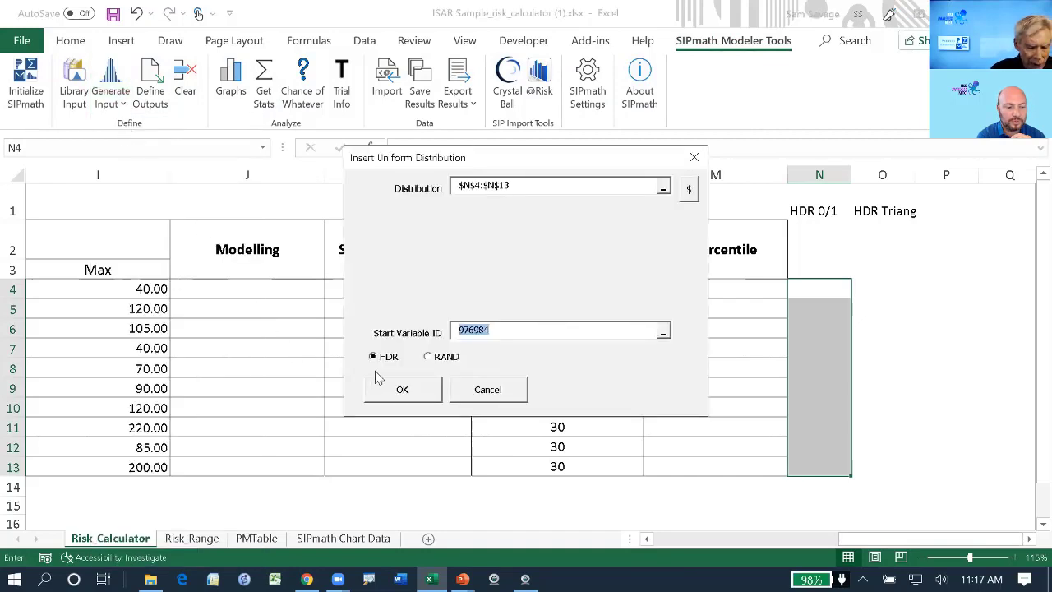
left_click(506, 325)
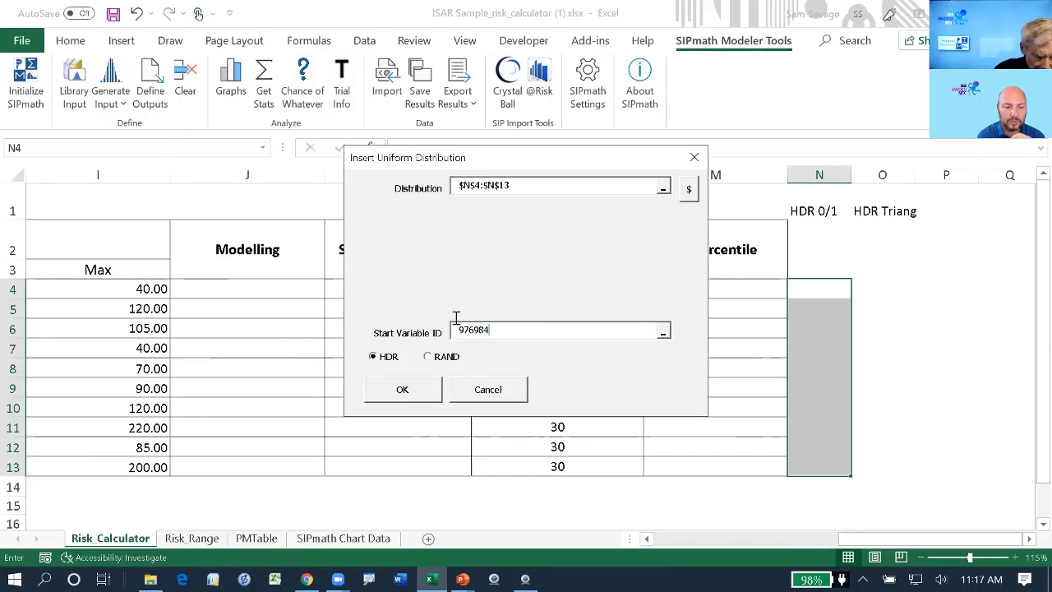
double_click(456, 327)
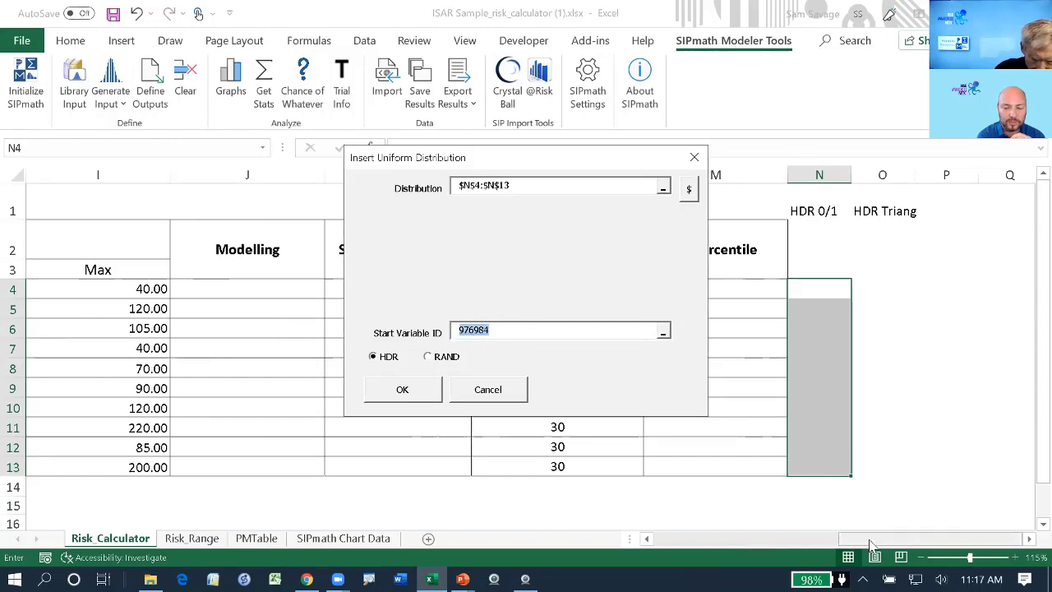
left_click_drag(870, 539, 534, 473)
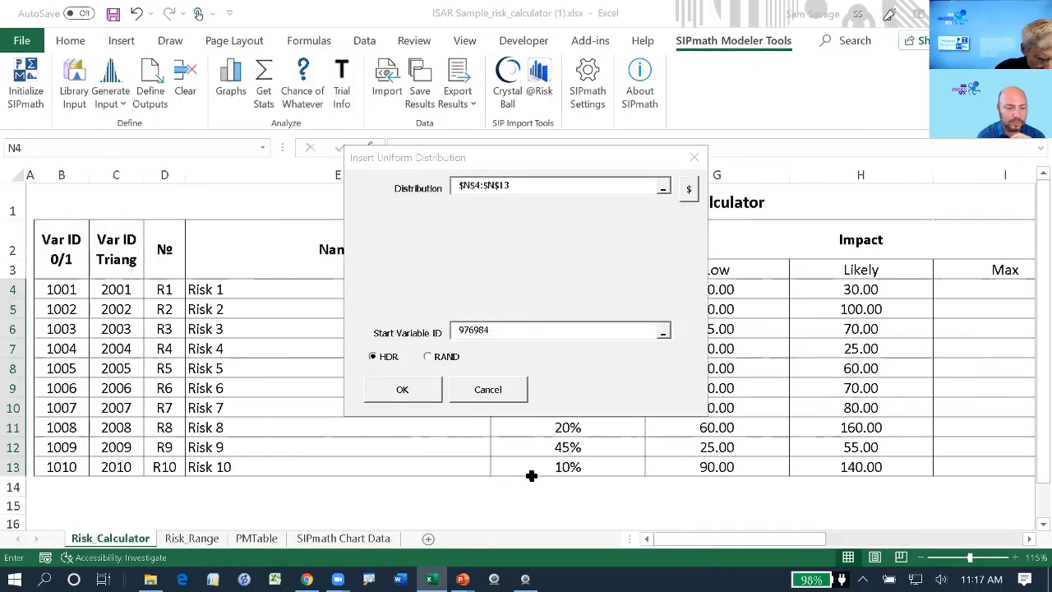
left_click_drag(50, 289, 61, 461)
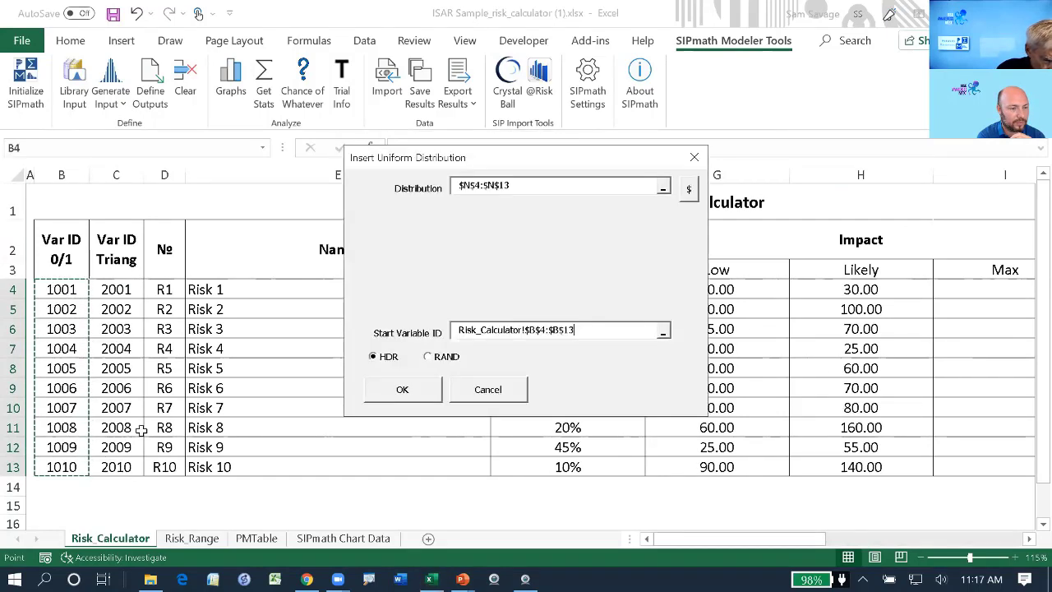
left_click(403, 391)
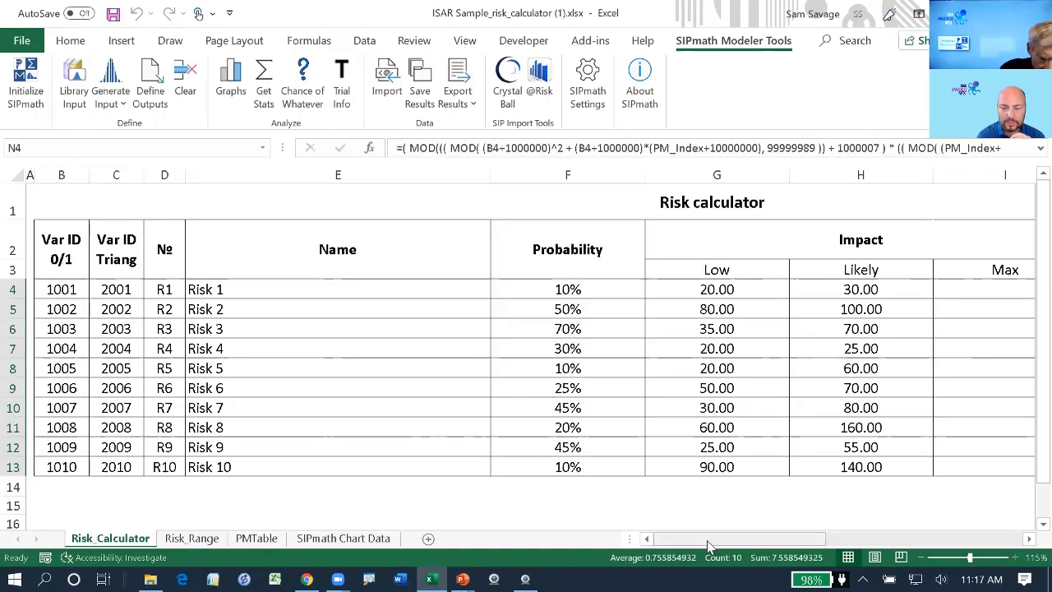
Copy the uniform HDR formulas from N4:N13 into the HDR Triang column starting at O4.
left_click_drag(708, 542, 895, 550)
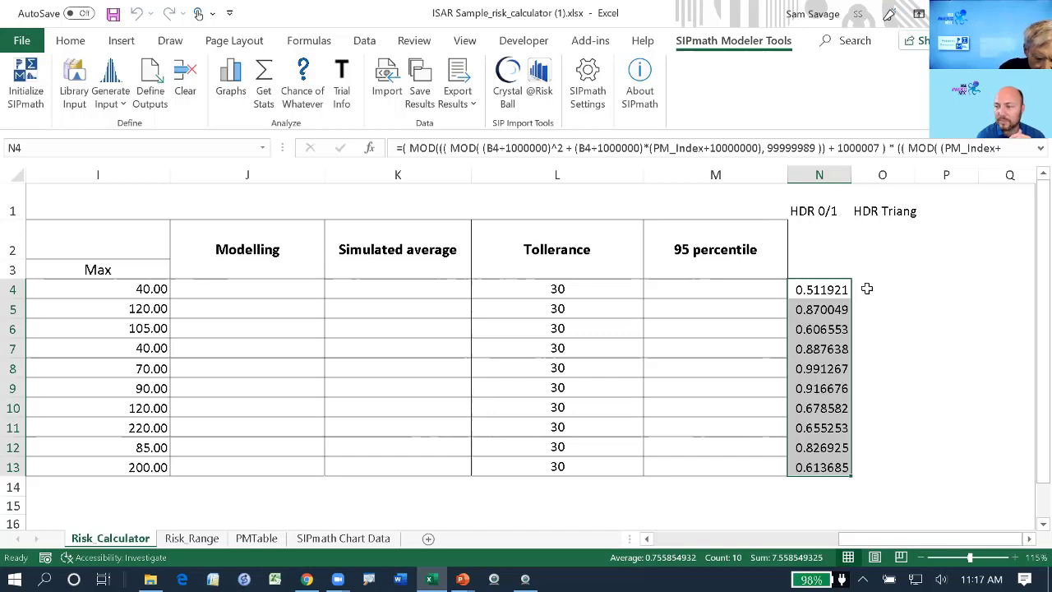
left_click_drag(808, 289, 818, 473)
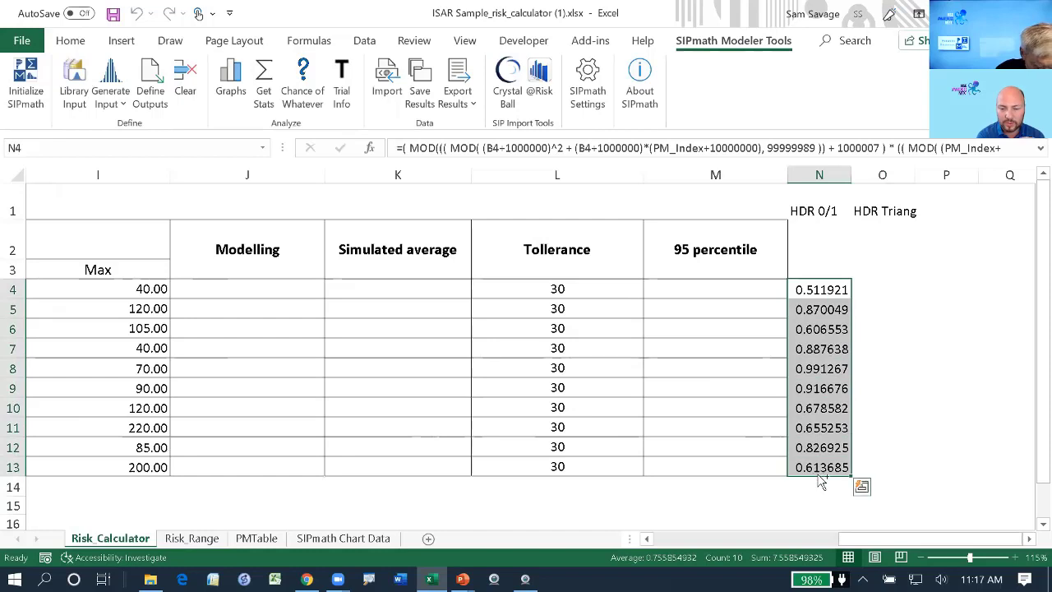
key("ctrl+c")
left_click(870, 291)
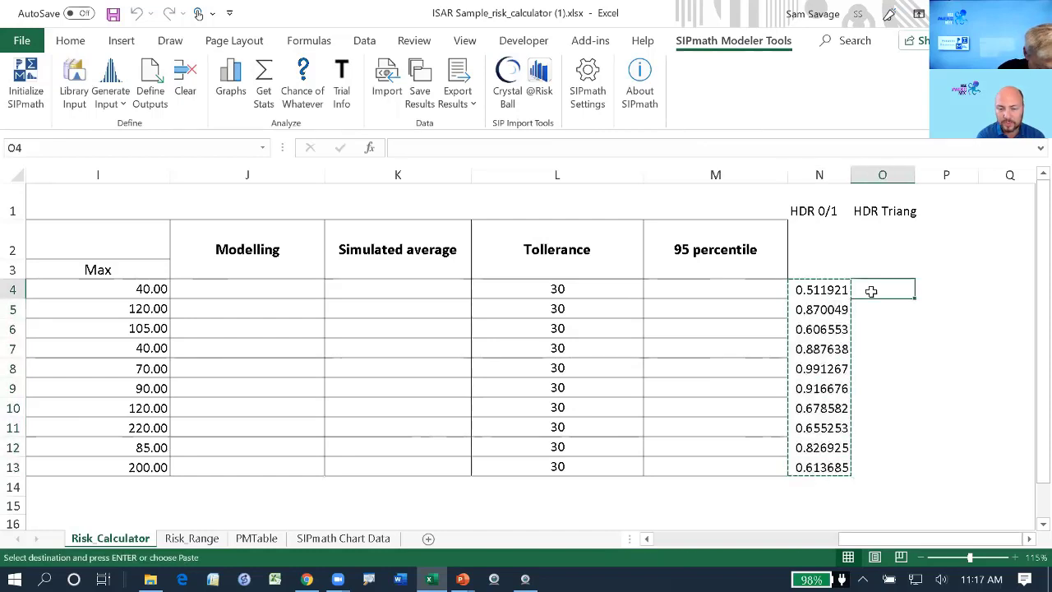
key("ctrl+v")
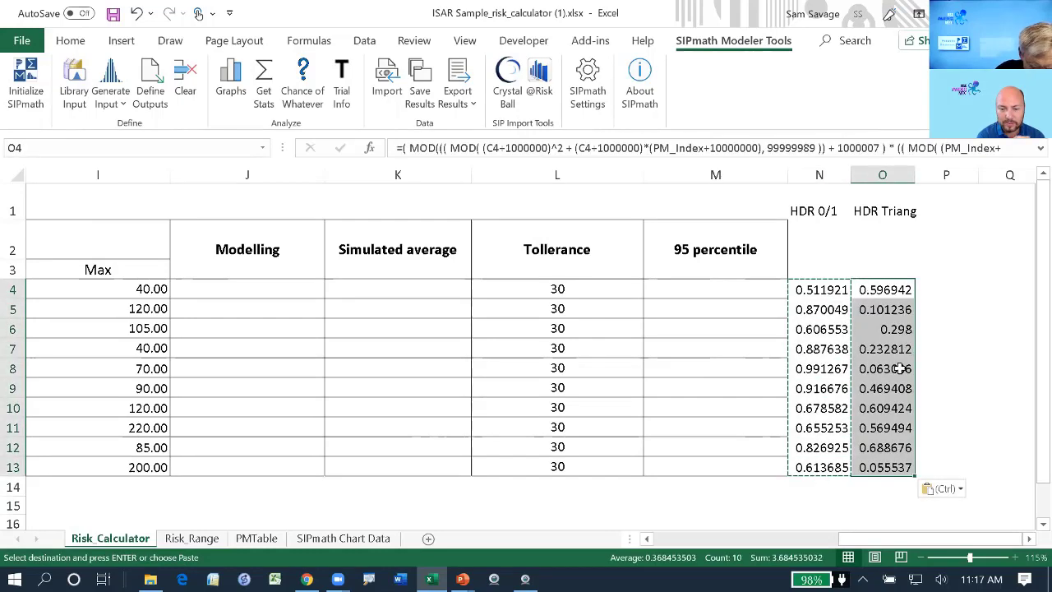
Set the Var ID Triang value in C4 to 1001 and compare the HDR values in N4 and O4.
left_click_drag(858, 539, 634, 560)
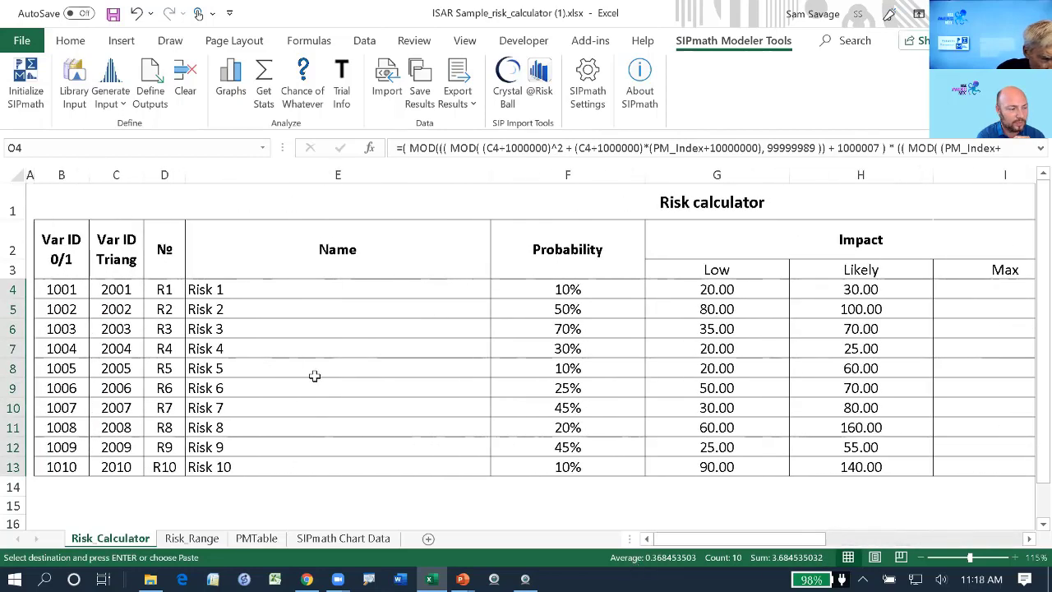
left_click(120, 289)
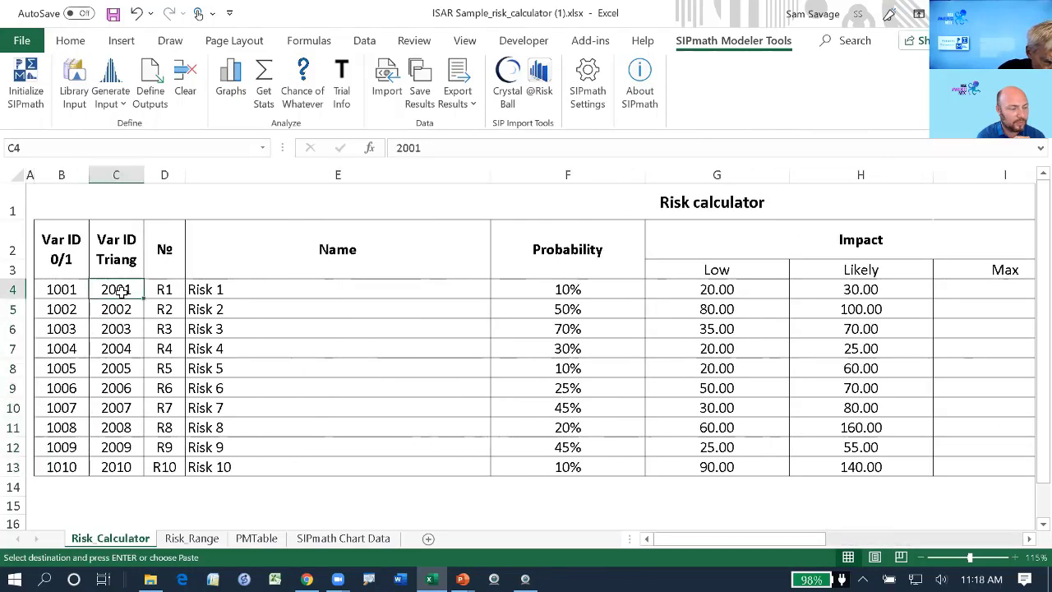
left_click(405, 147)
key("BackSpace")
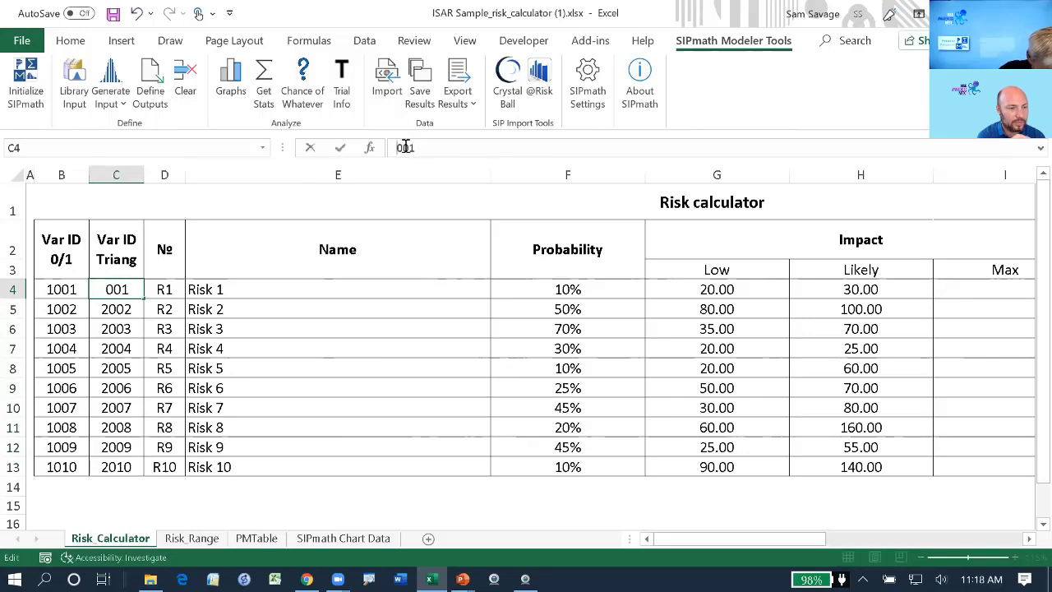
type("1")
key("ctrl+Return")
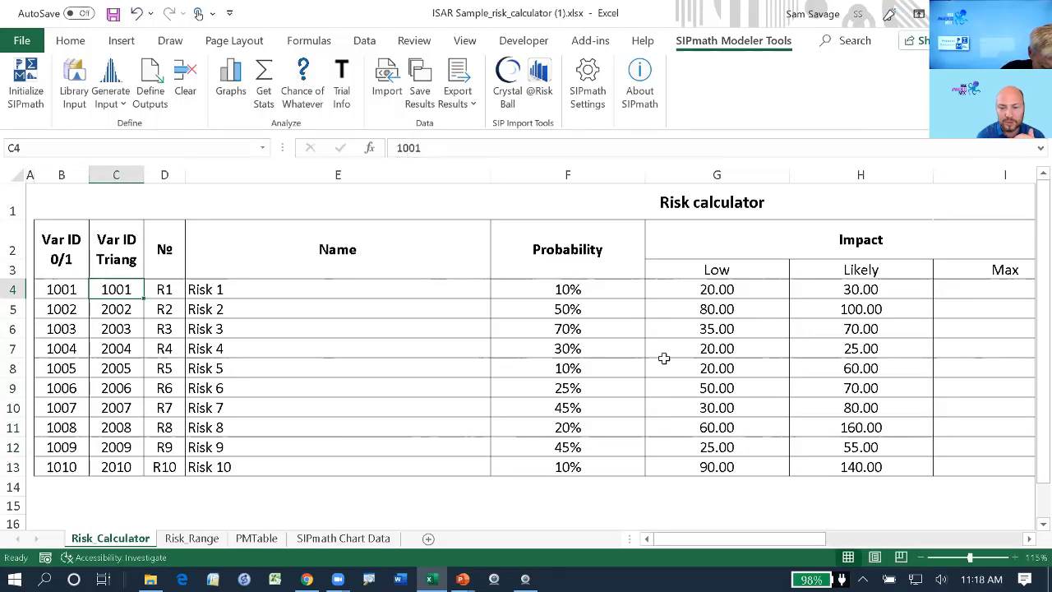
left_click_drag(739, 541, 921, 542)
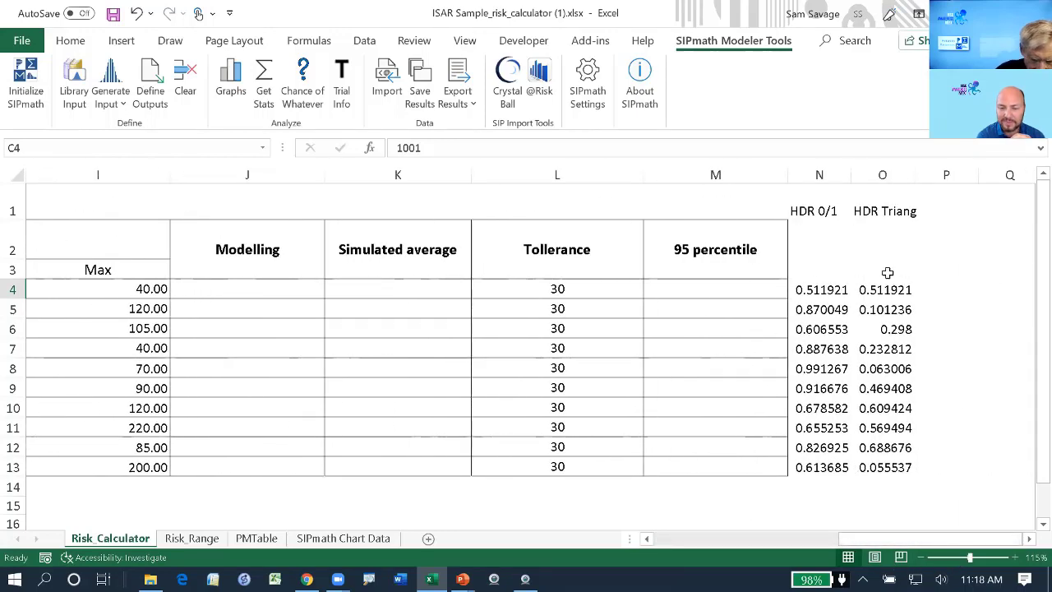
Restore the Var ID Triang value in C4 to 2001.
key("Right")
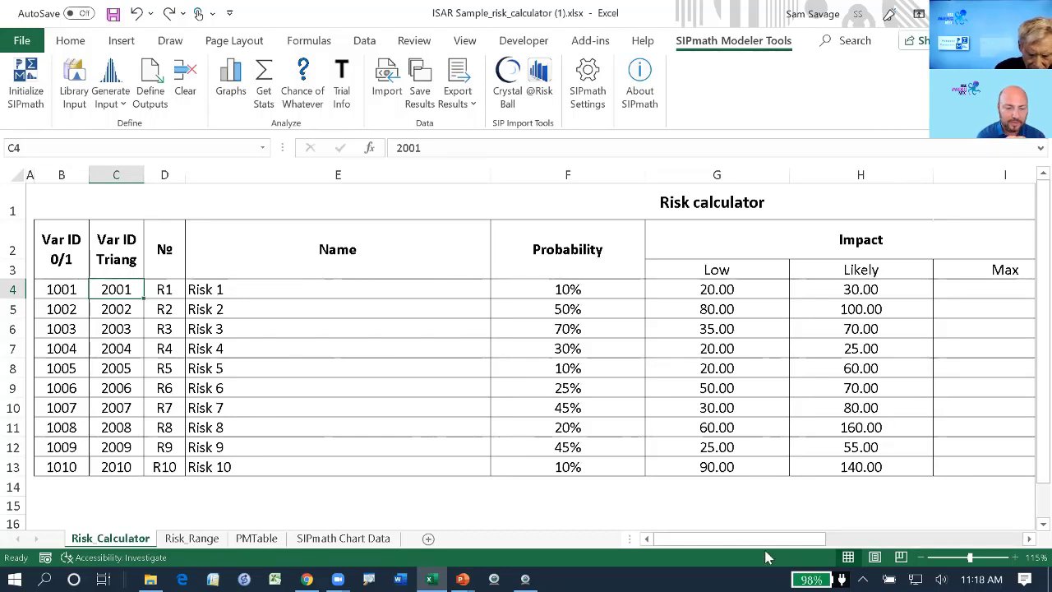
Enter the formula =IF(N4<F4,1,0) in F15 to compare Risk 1's HDR 0/1 value with its probability.
left_click_drag(789, 540, 888, 540)
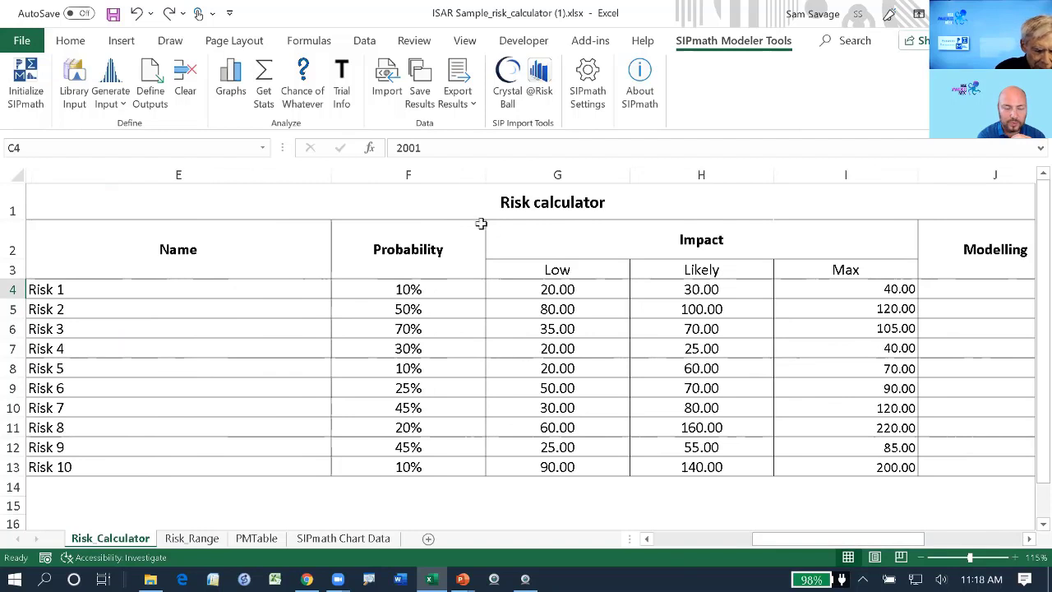
left_click(429, 208)
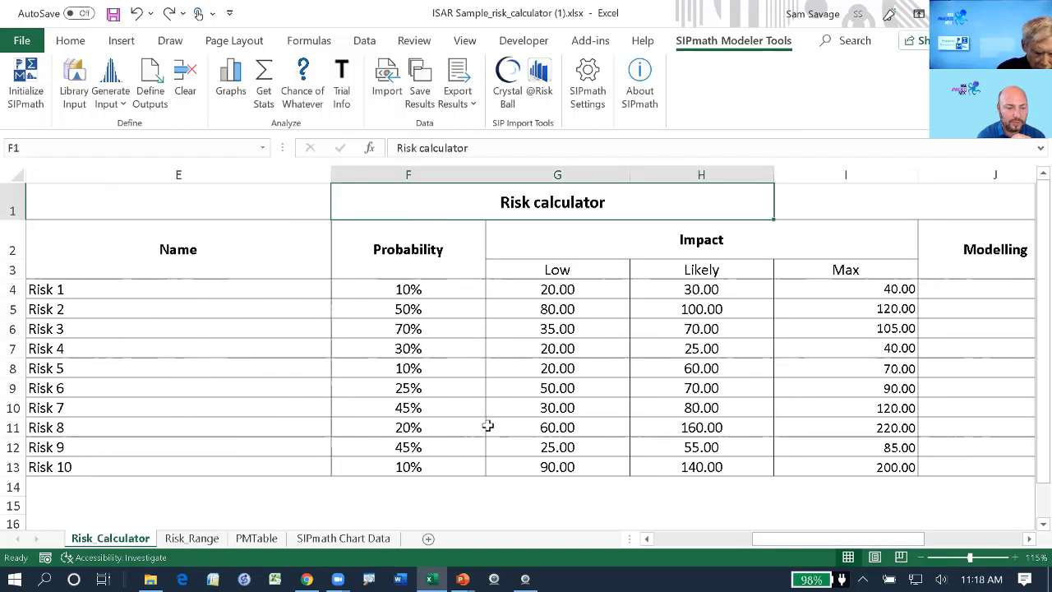
left_click(466, 488)
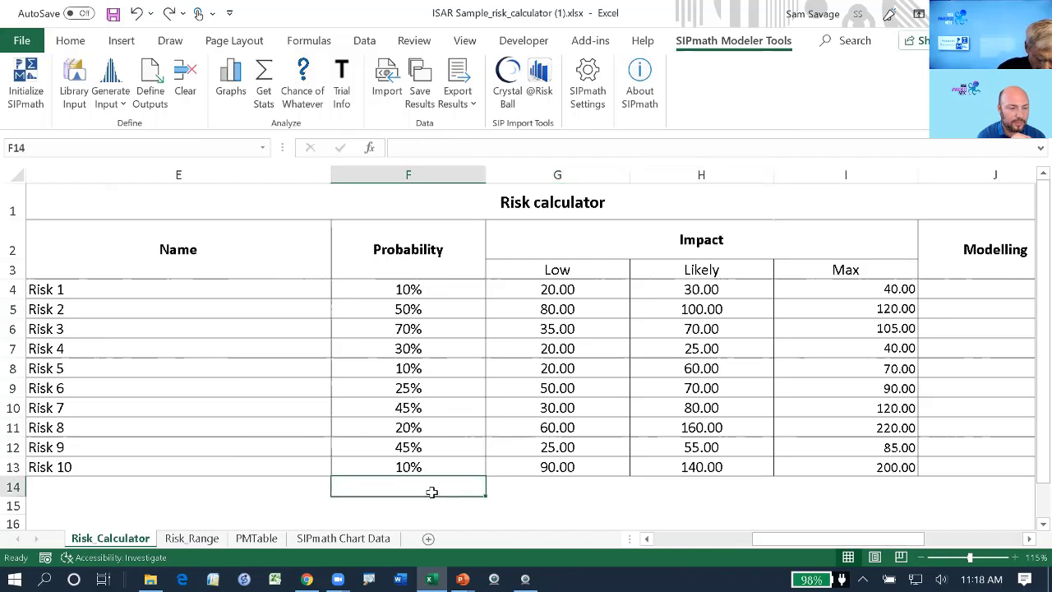
key("Down")
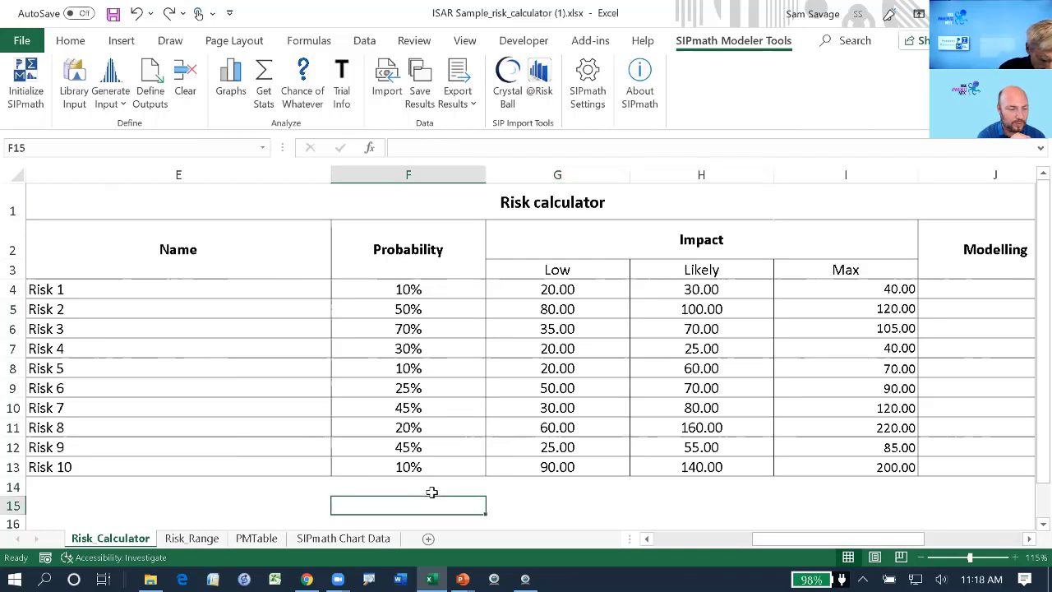
type("=if")
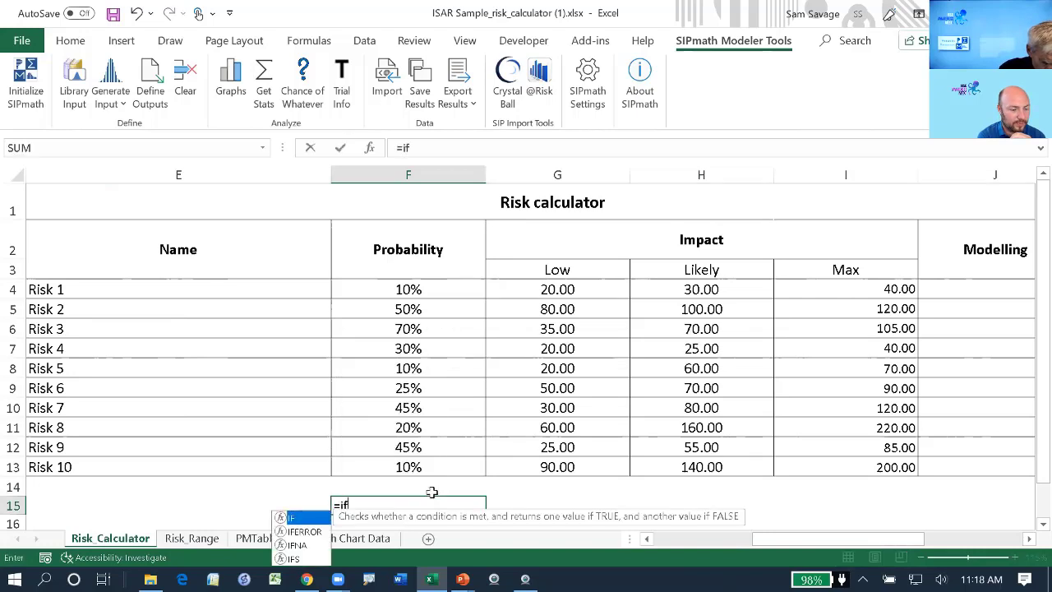
type("(")
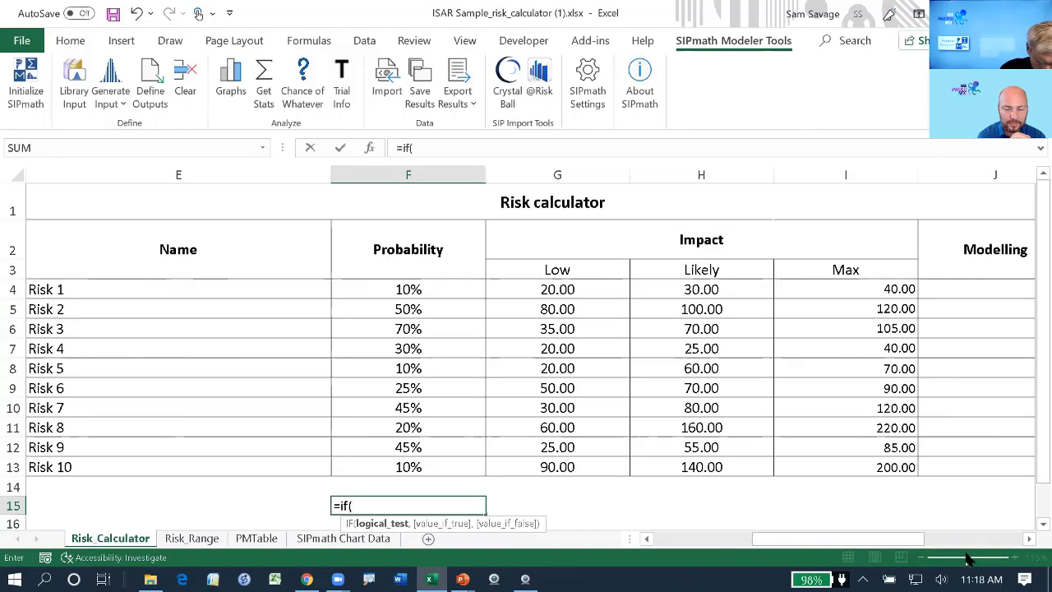
left_click_drag(903, 543, 1007, 548)
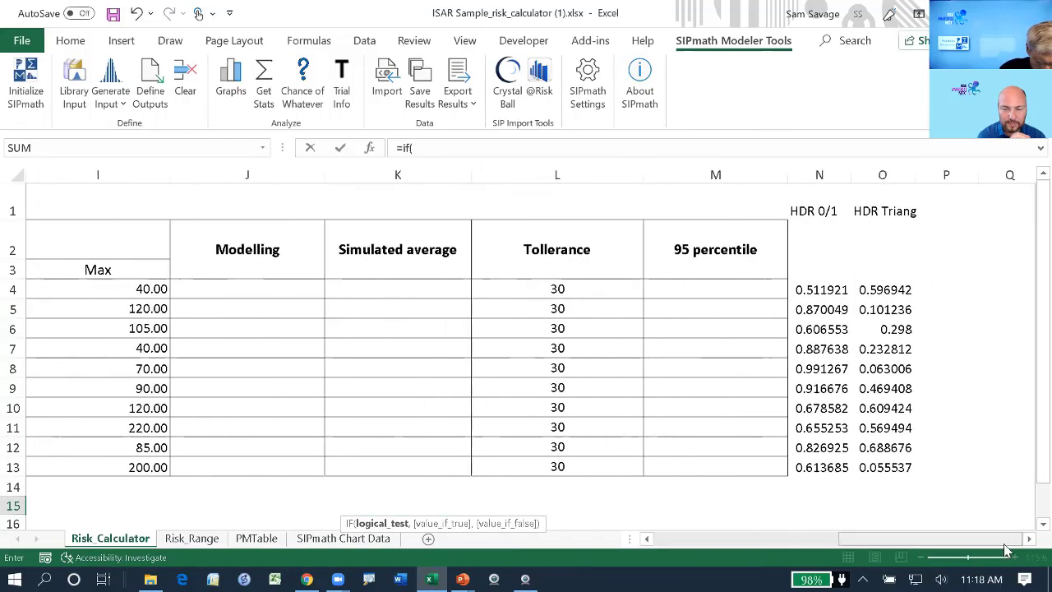
left_click(827, 289)
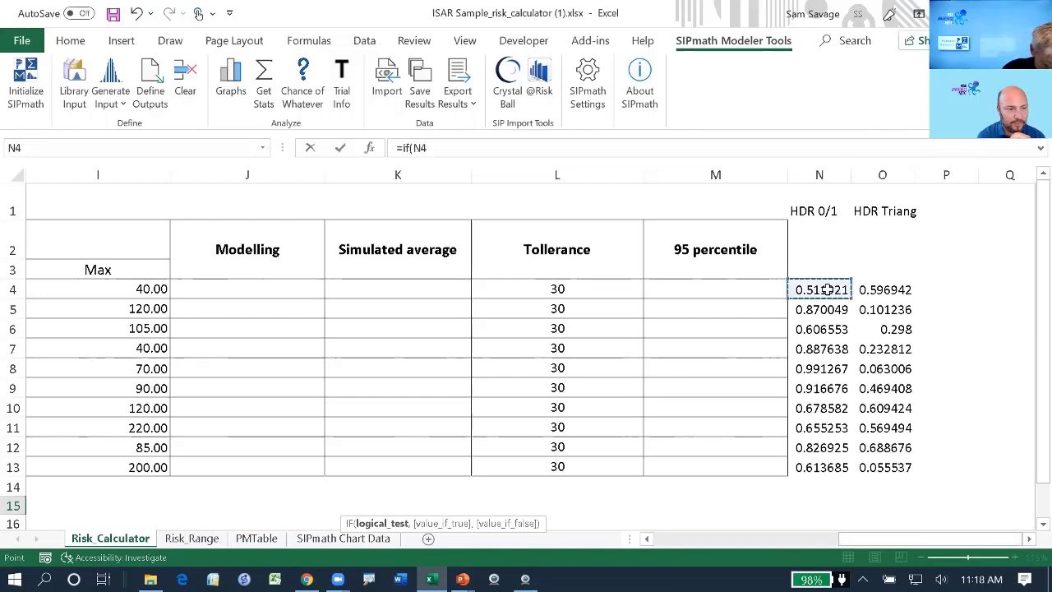
type("<")
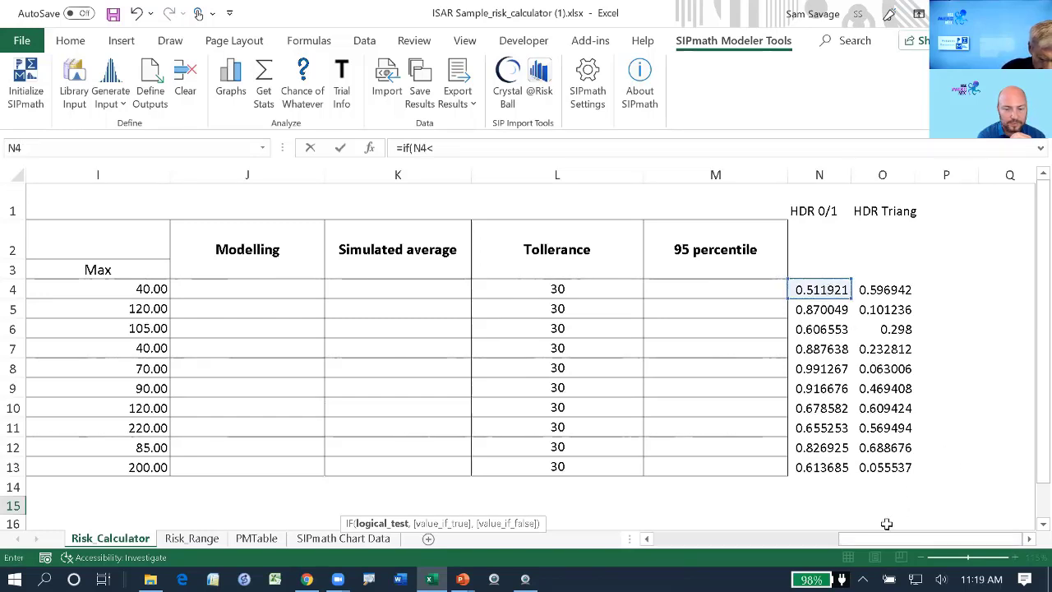
left_click_drag(865, 545, 776, 548)
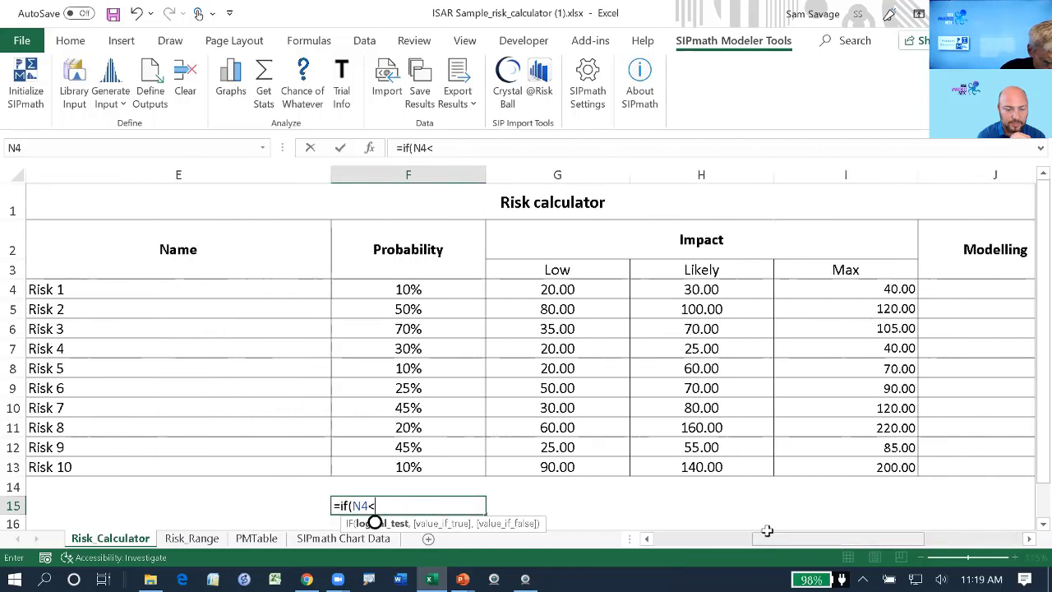
left_click(398, 287)
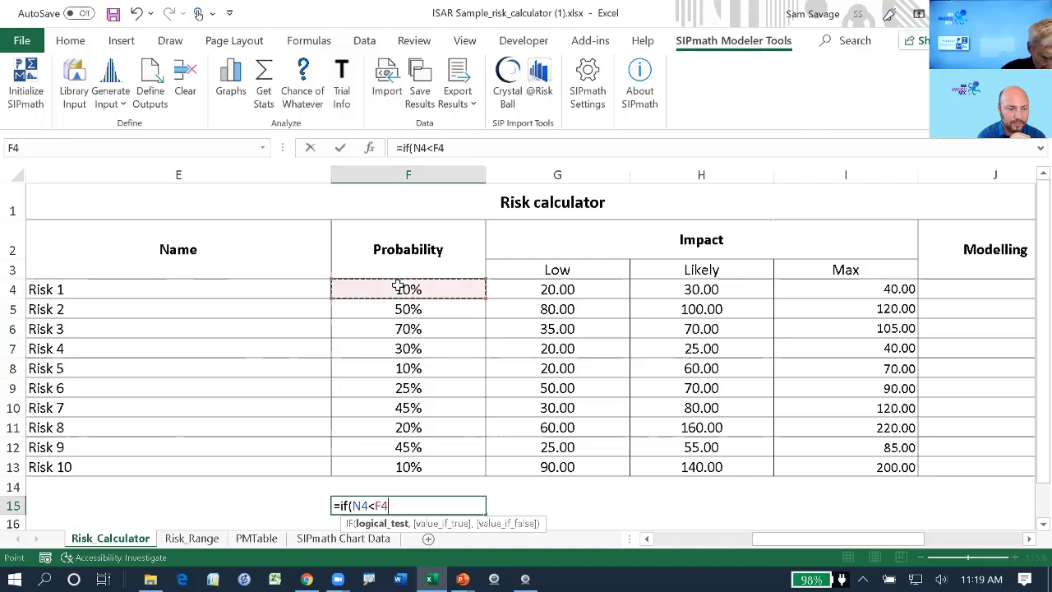
type(",1,0")
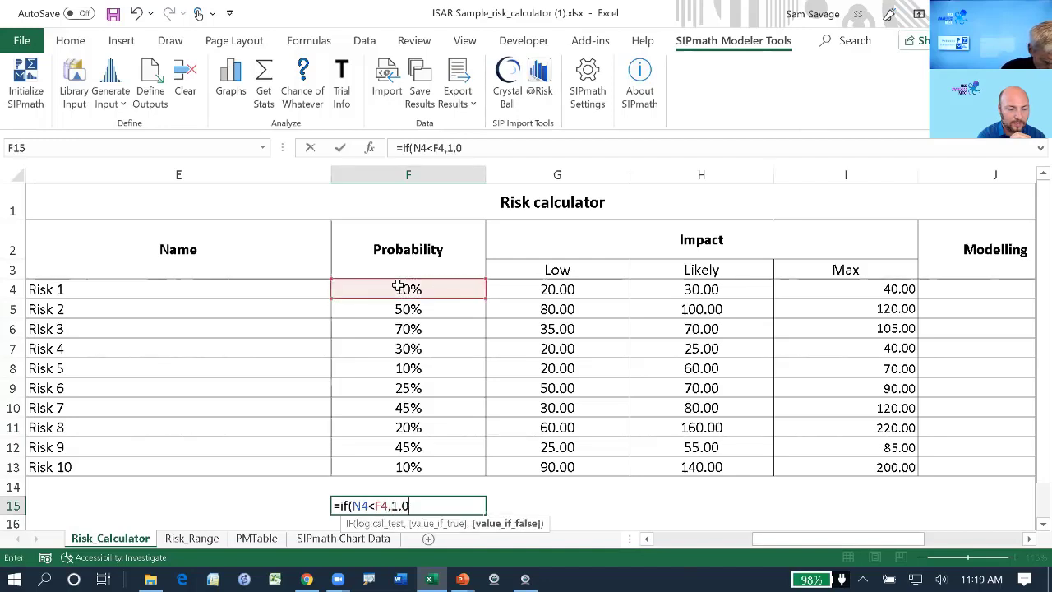
key("Return")
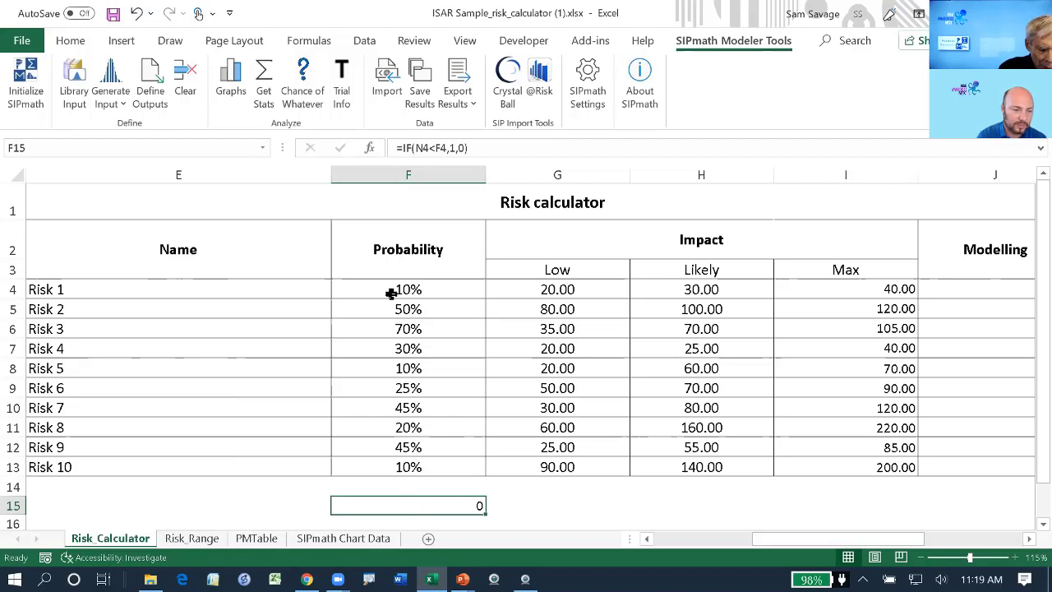
Test the F15 formula with Risk 1's probability in F4 at 100%, and undo that change.
left_click(391, 291)
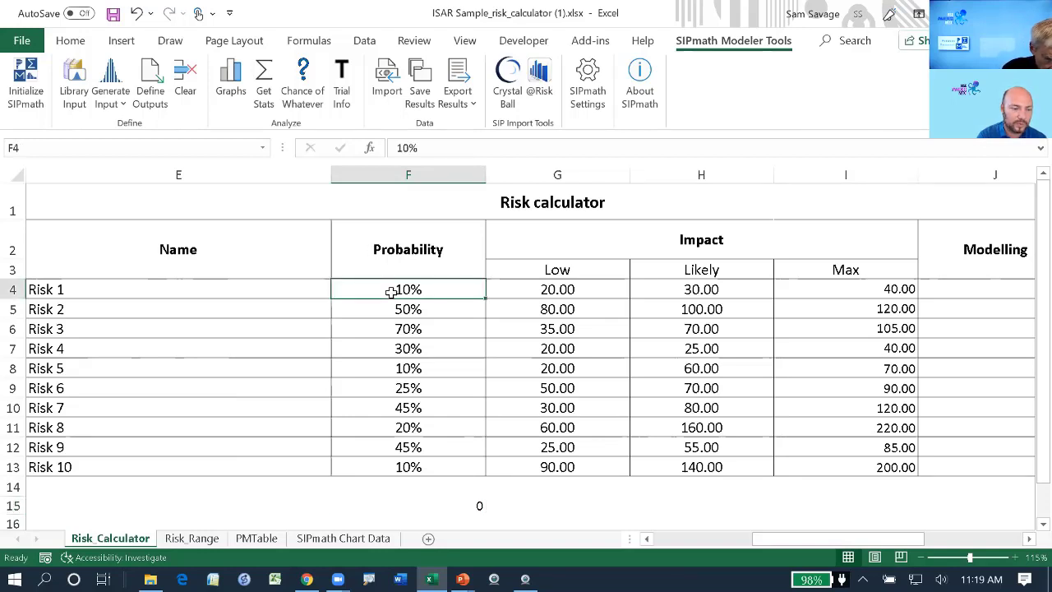
type("100")
key("ctrl+Return")
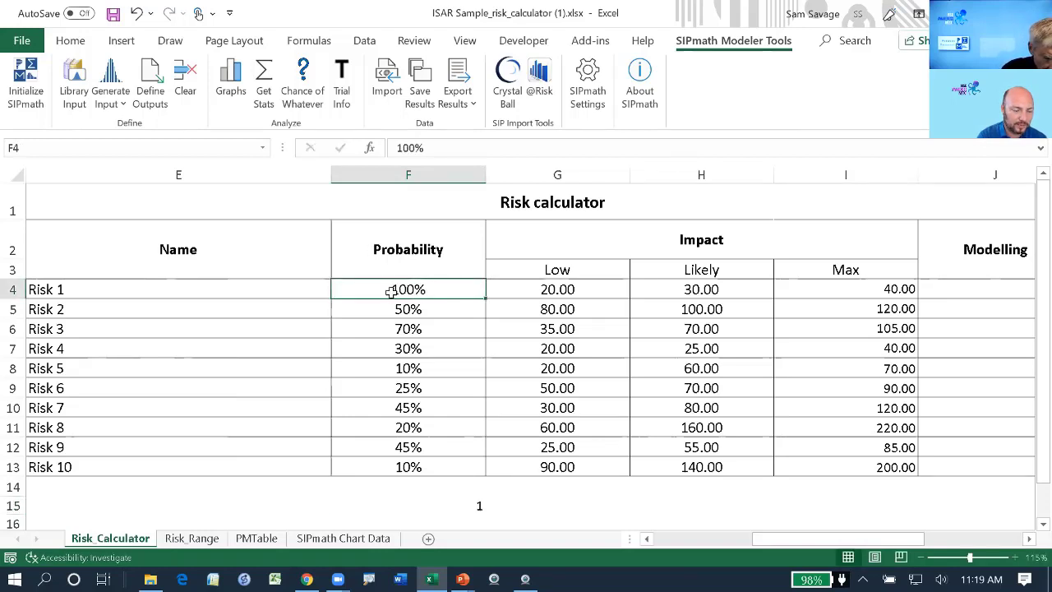
key("ctrl+z")
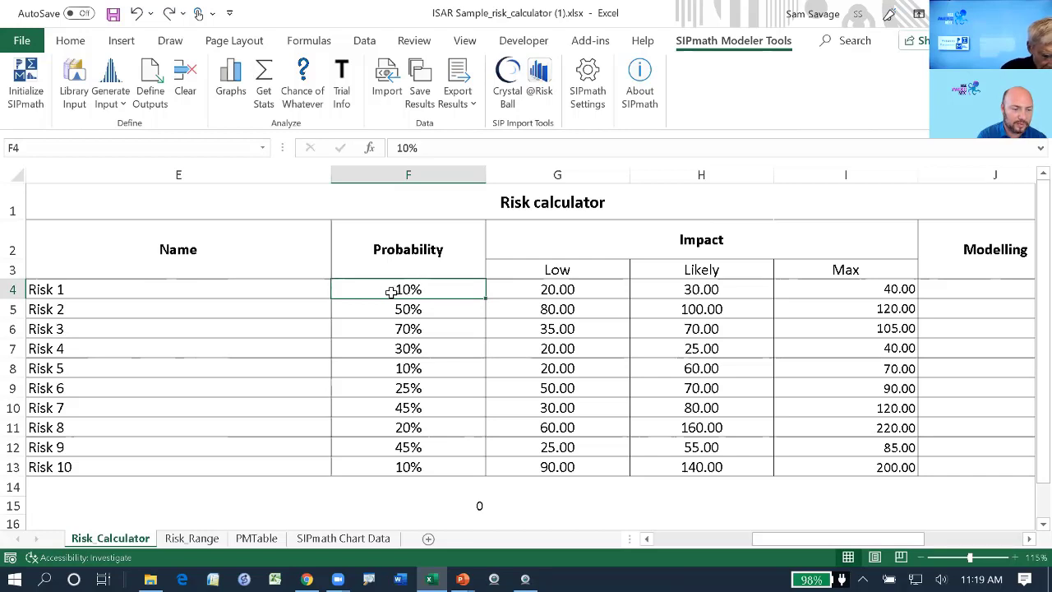
Fill the IF formula from F15 down through F25.
left_click(479, 506)
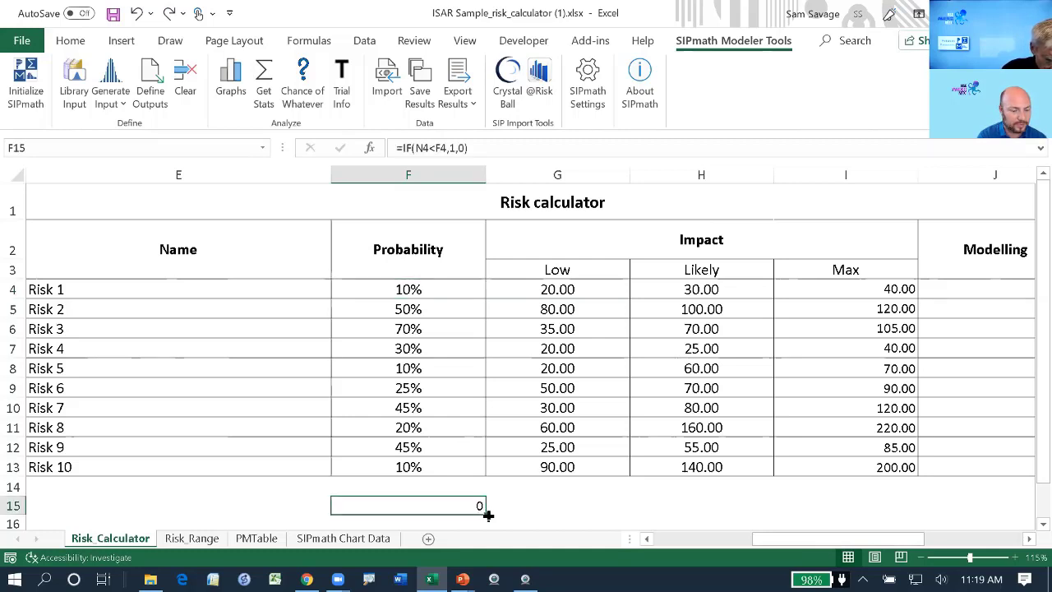
mouse_move(488, 515)
left_mouse_down()
mouse_move(487, 537)
mouse_move(484, 497)
left_mouse_up()
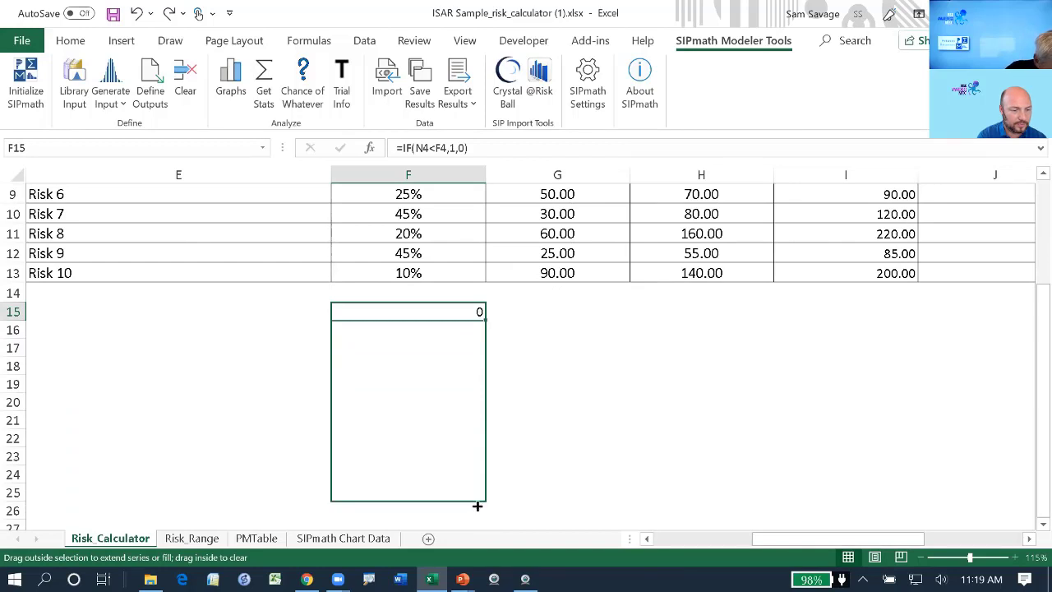
left_click_drag(476, 505, 477, 504)
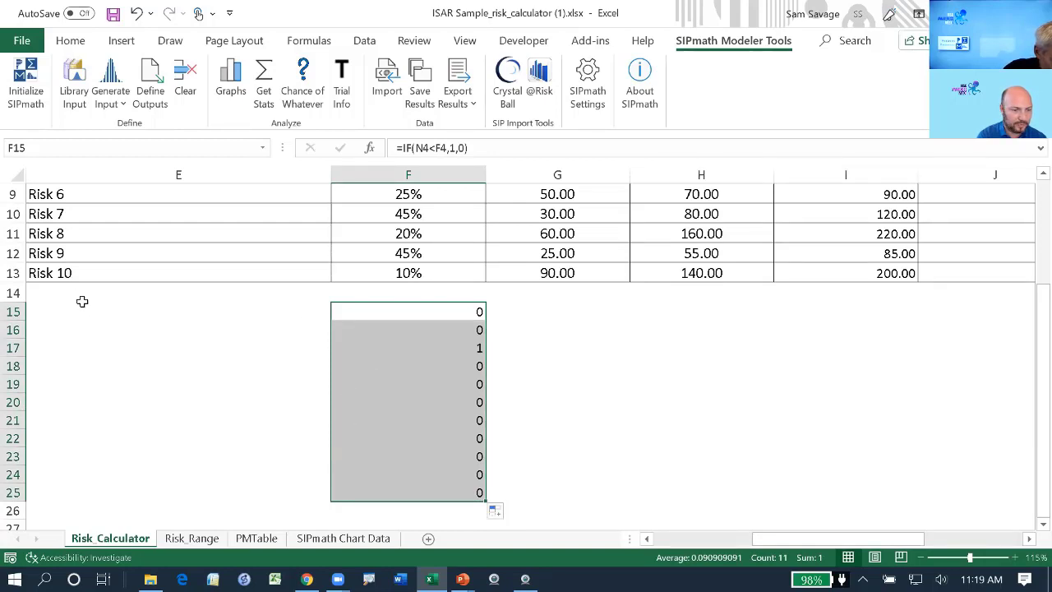
Copy the risk names from E4:E13 into the cells starting at E15, beside the 0/1 results.
mouse_move(58, 277)
left_mouse_down()
mouse_move(66, 211)
mouse_move(45, 193)
mouse_move(47, 292)
left_mouse_up()
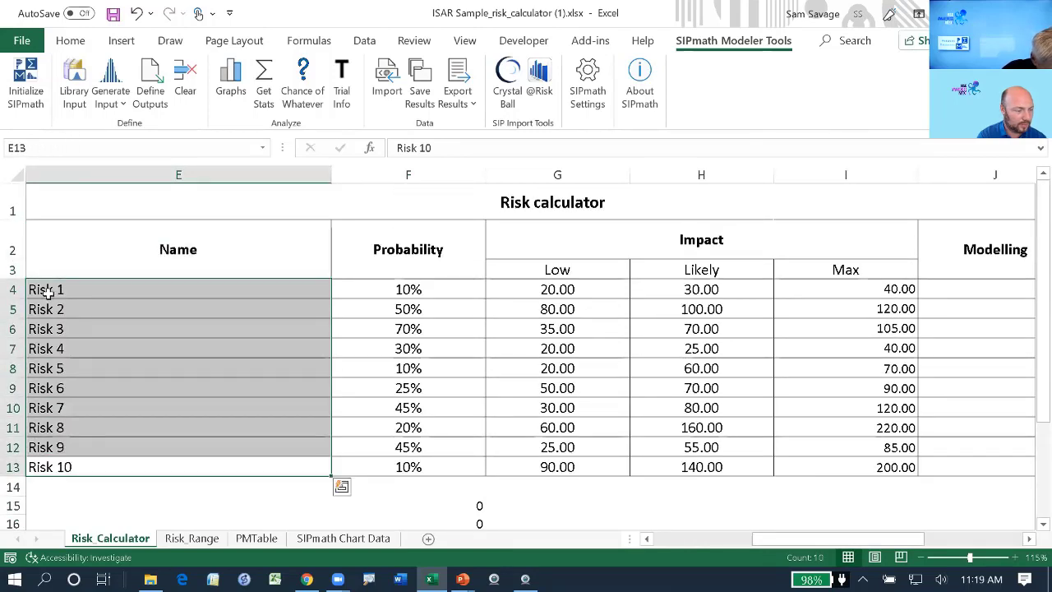
key("ctrl+c")
key("ctrl+q")
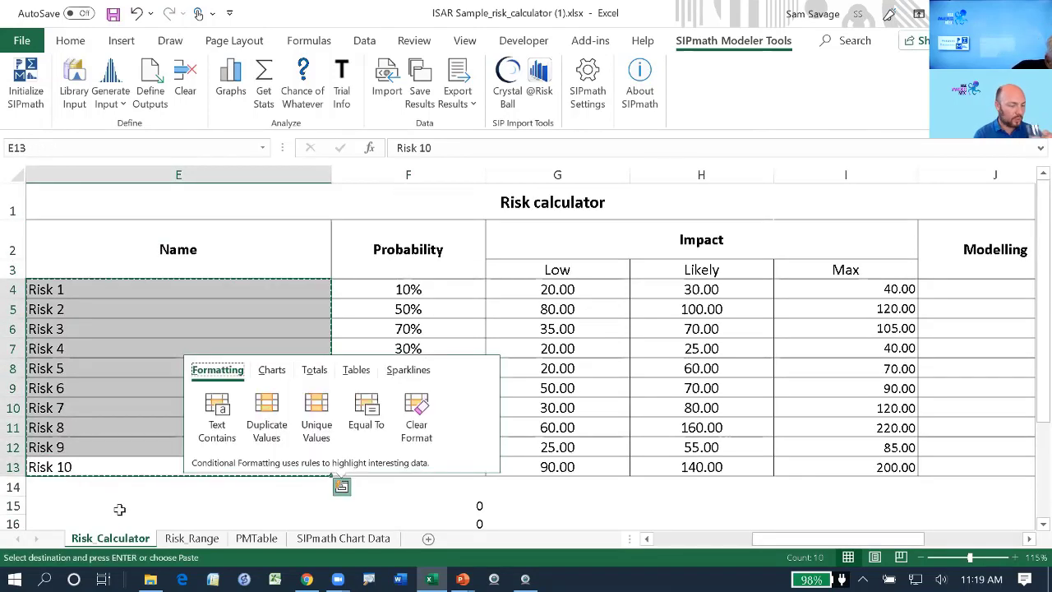
left_click(98, 505)
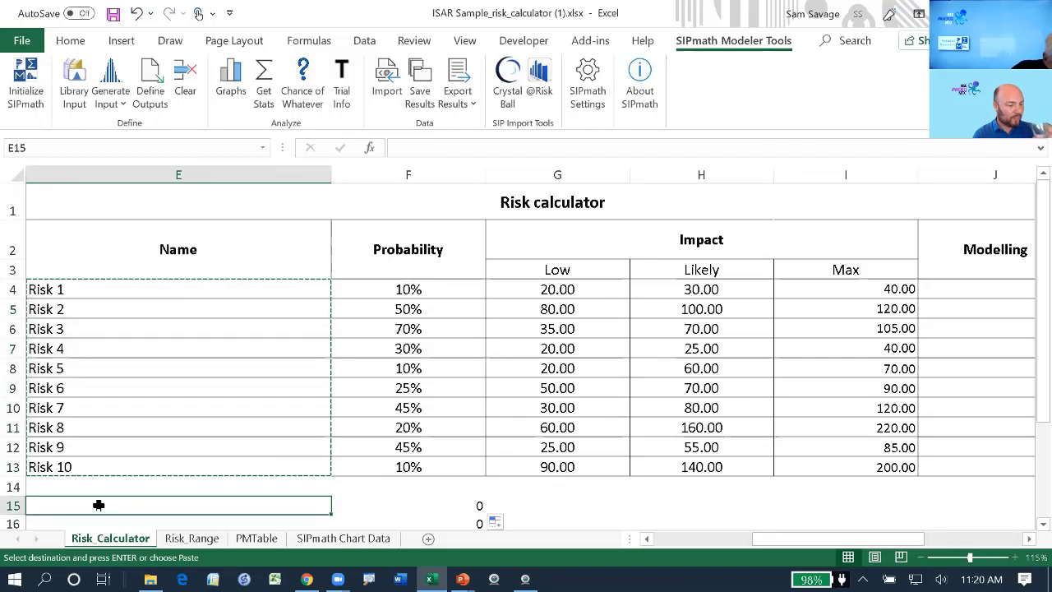
key("ctrl+v")
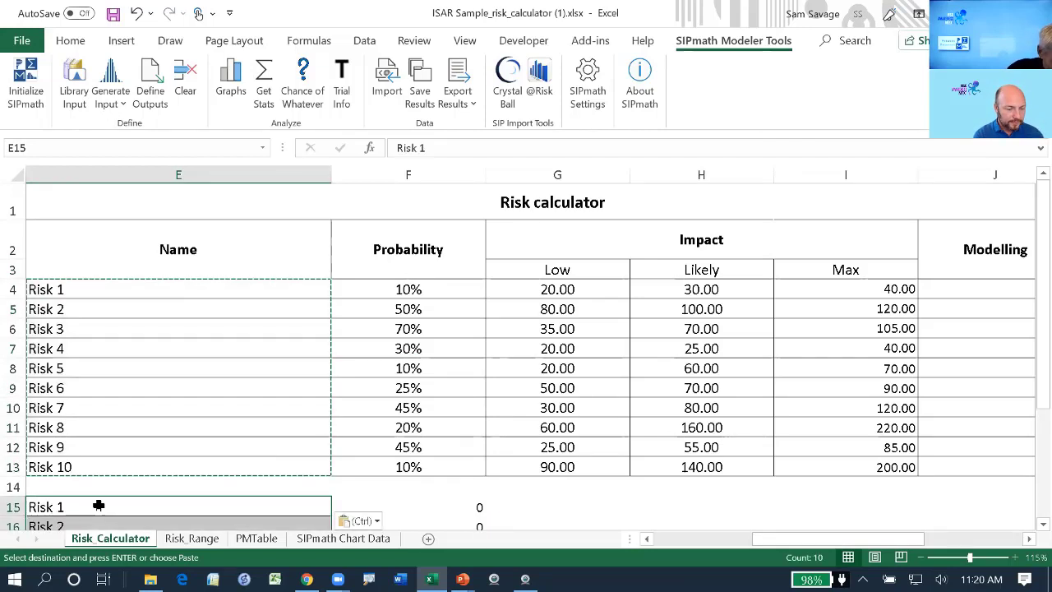
Clear the surplus formula in F25 below the Risk 10 result, and select Risk 3's result in F17.
left_click(301, 500)
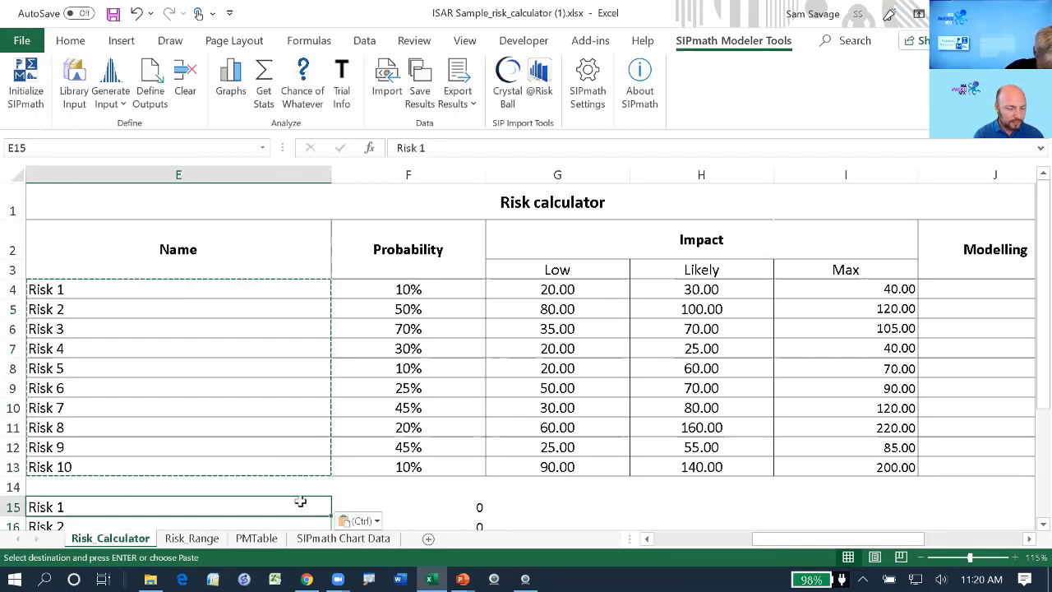
key("ctrl+Down")
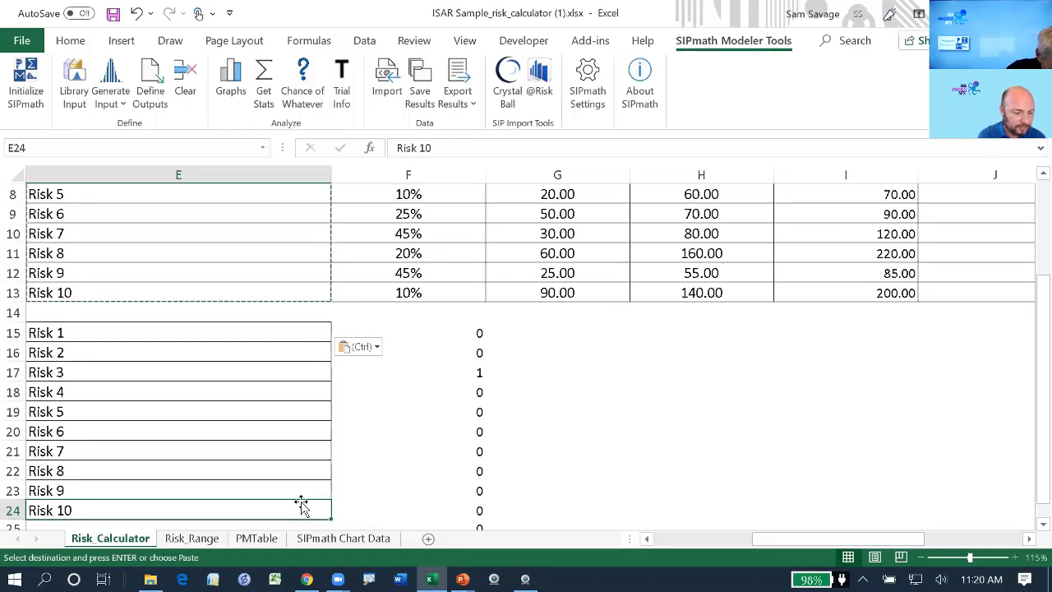
key("Down")
key("Right")
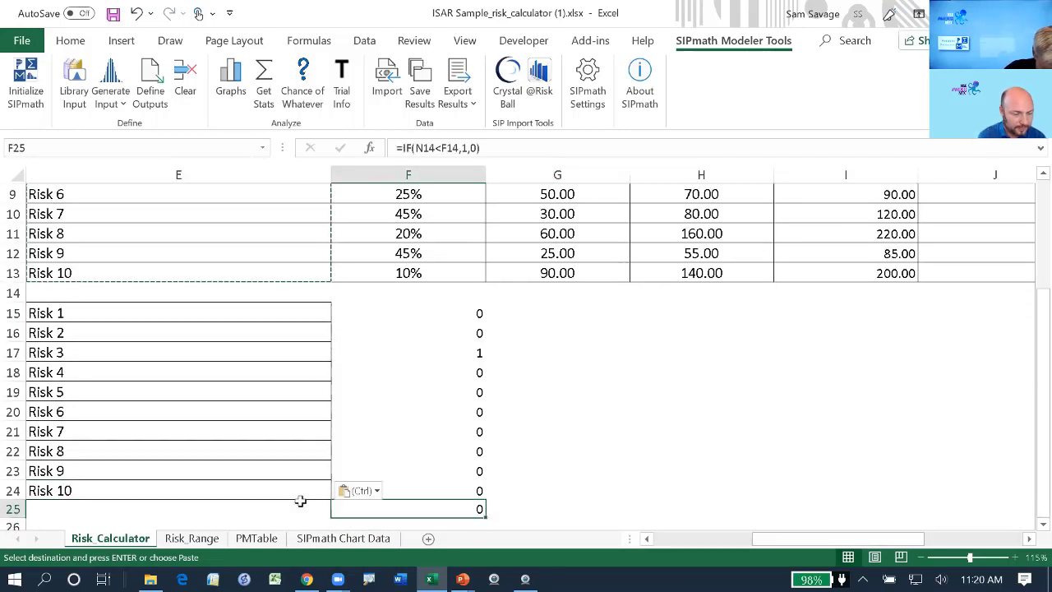
key("Delete")
key("Up")
key("Up")
key("Up")
key("Up")
key("Up")
key("Up")
key("Up")
key("Up")
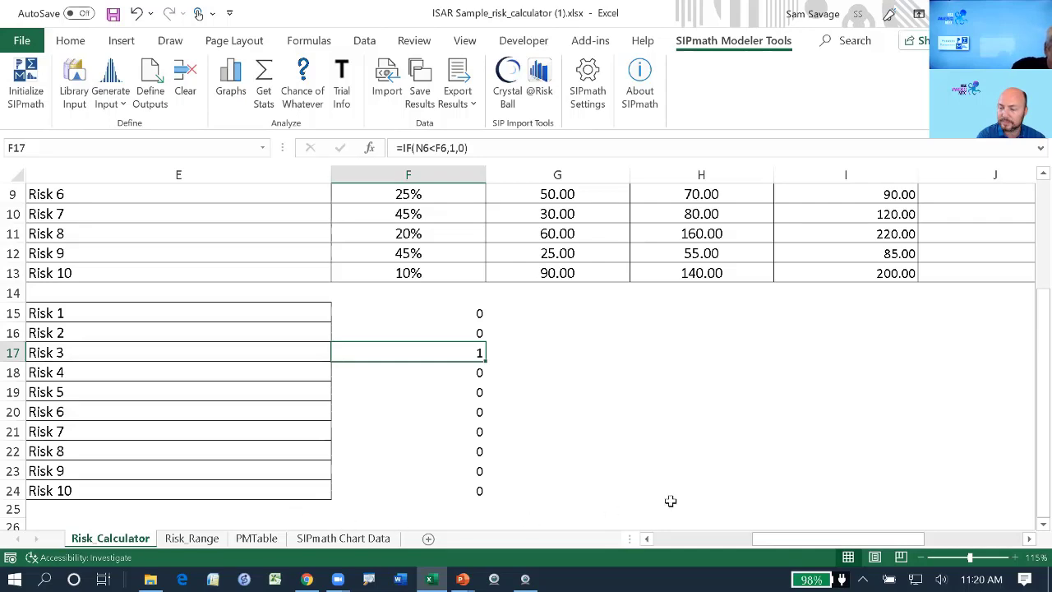
Use SIPmath Trial Info to step through trials 1 to 6 and back to 1, examining the 0/1 results for each risk.
left_click_drag(1025, 322, 1026, 230)
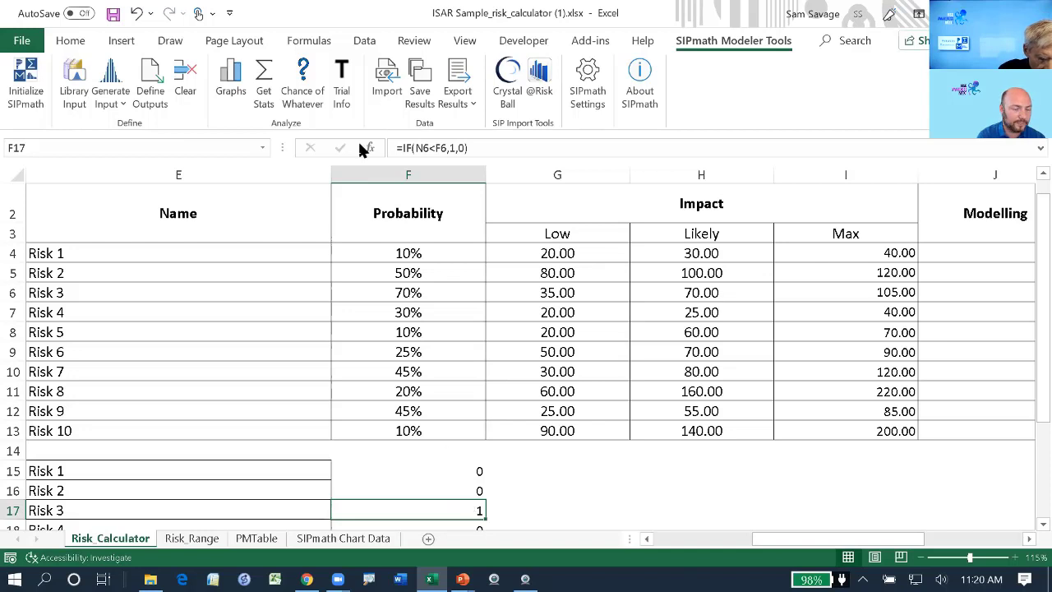
left_click(341, 82)
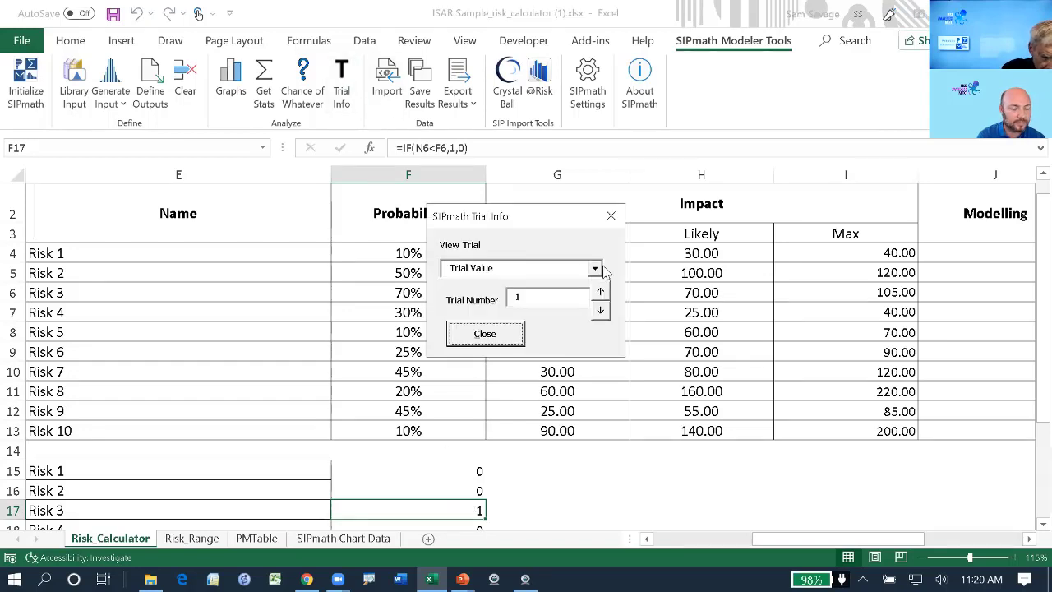
left_click(601, 293)
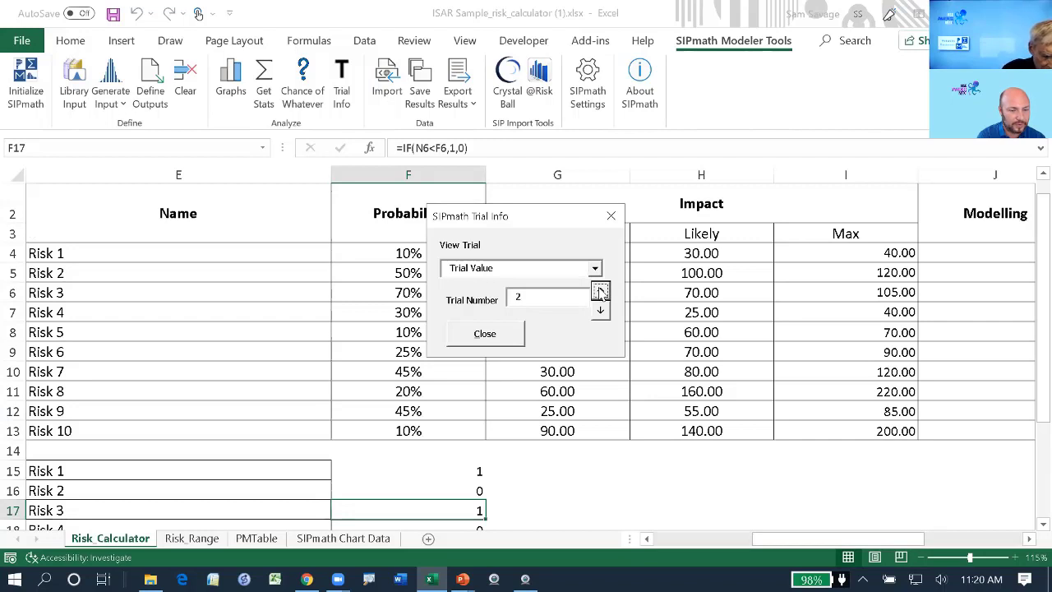
left_click(600, 292)
left_click(600, 293)
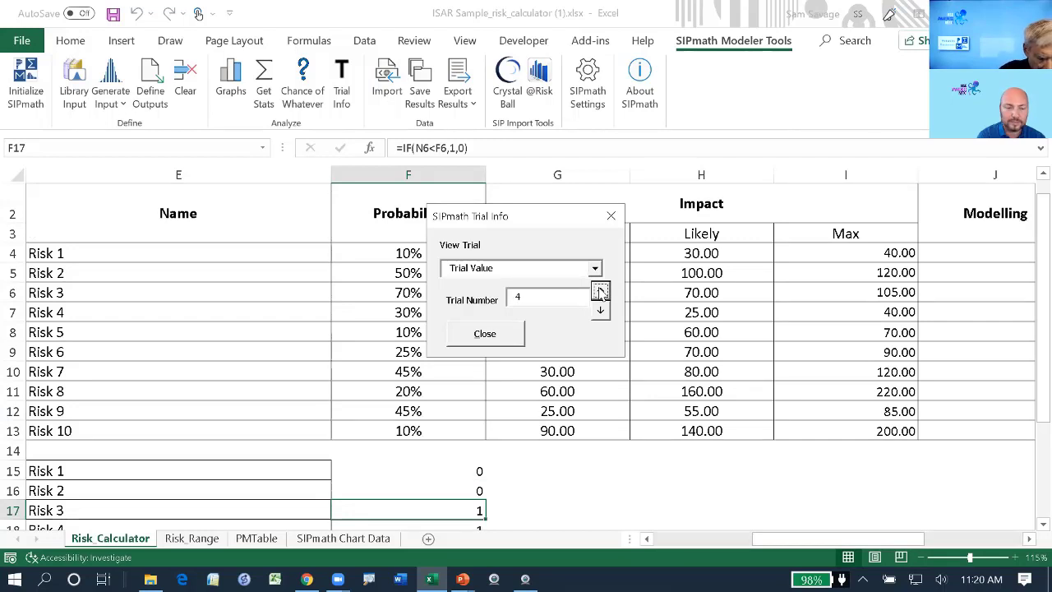
left_click(601, 292)
left_click(601, 292)
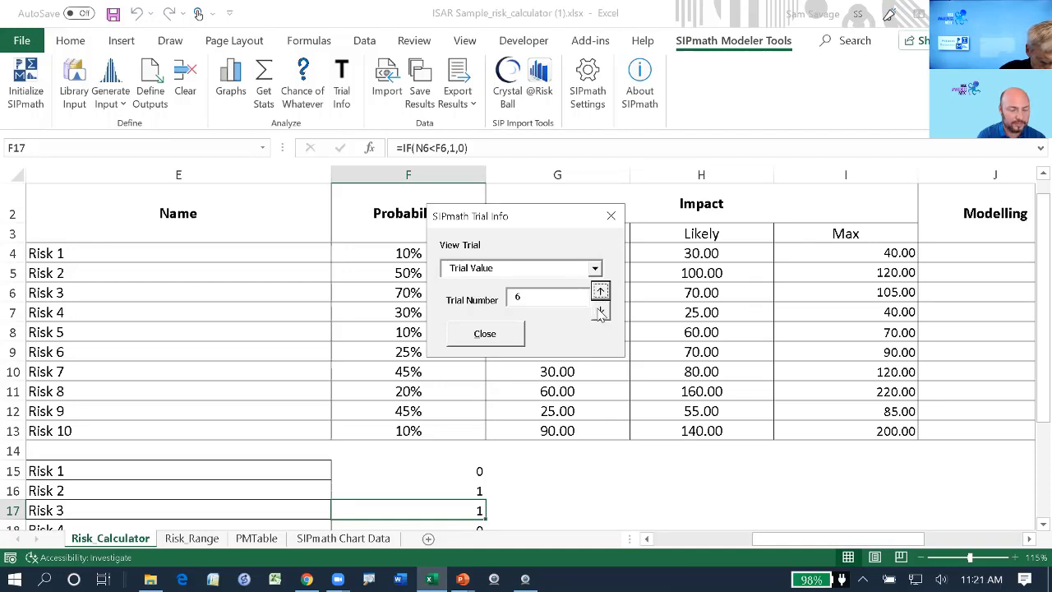
left_click(599, 311)
left_click(599, 311)
left_click(599, 311)
left_click(599, 310)
left_click(601, 312)
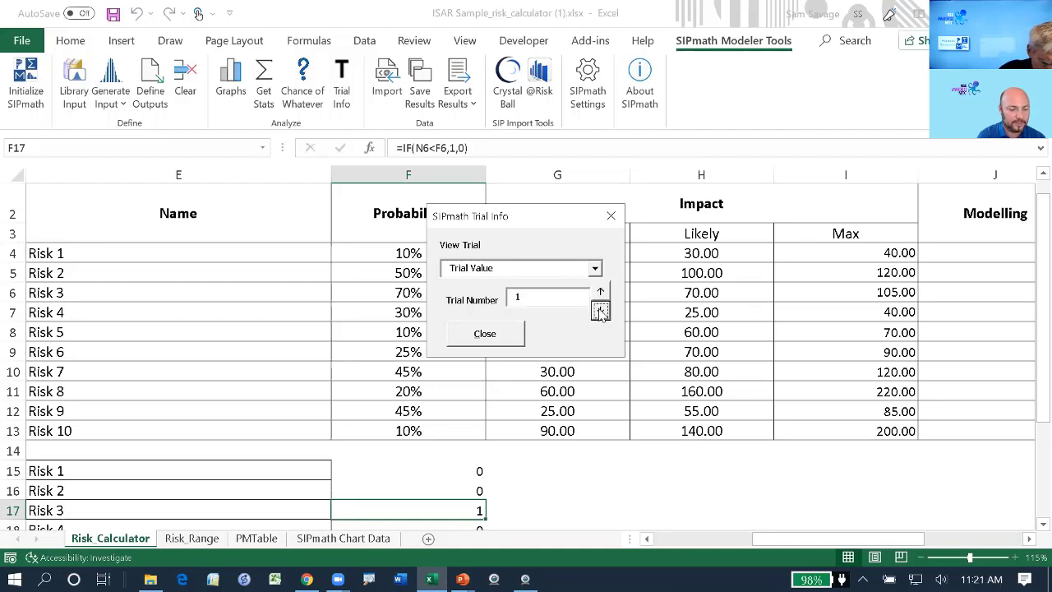
left_click(485, 335)
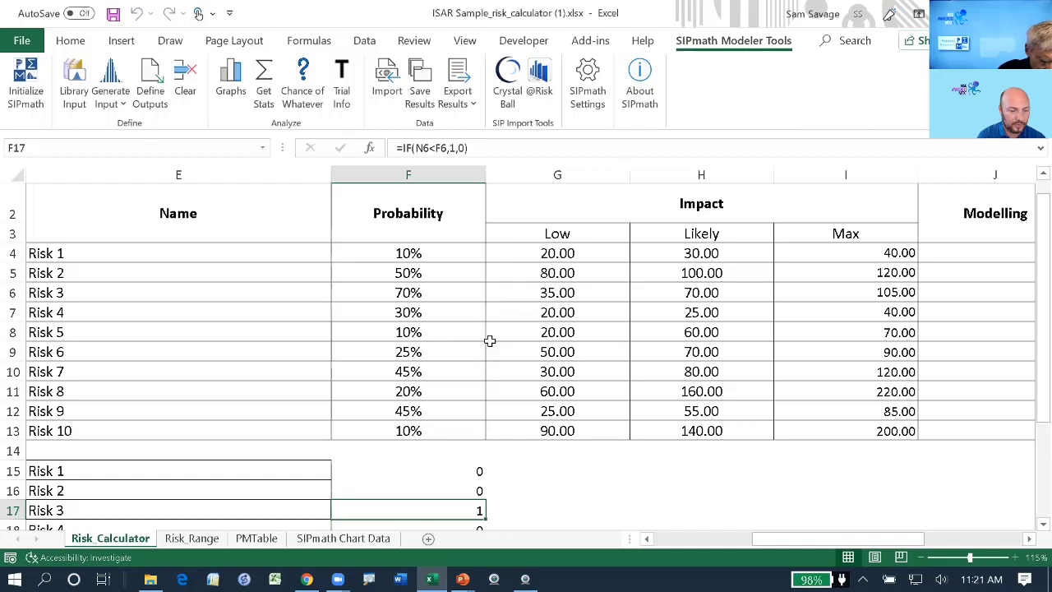
Insert a blank row at row 14, between the risk table and the copied risk names.
left_click(442, 451)
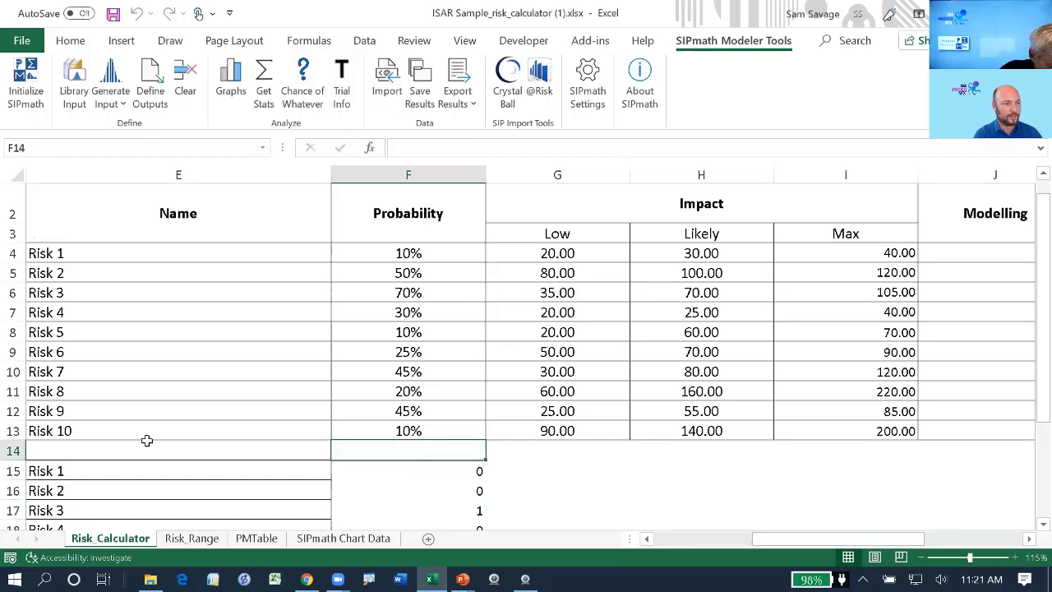
left_click(15, 451)
right_click(16, 453)
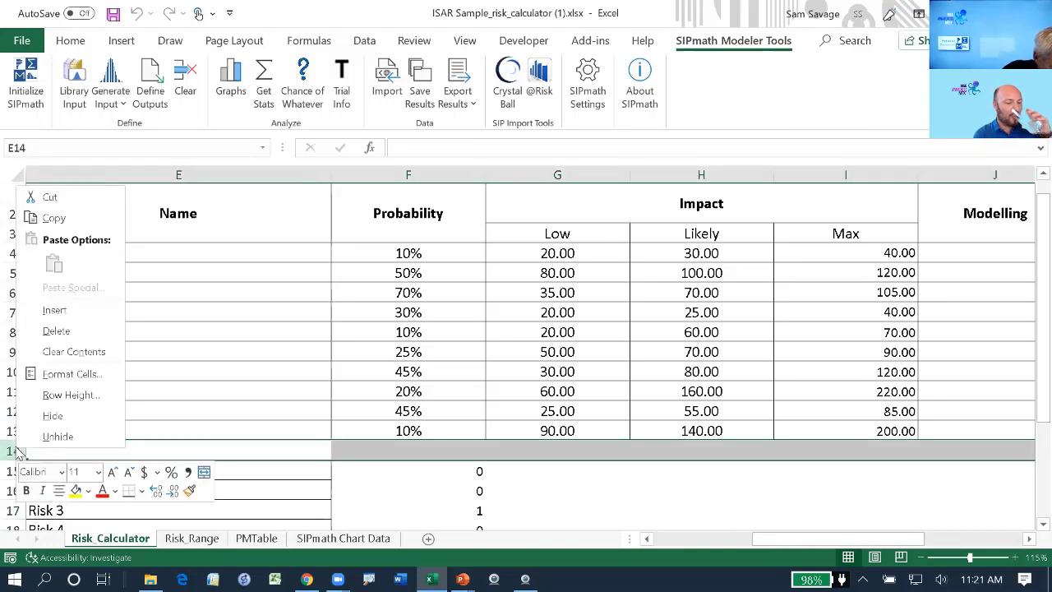
left_click(53, 312)
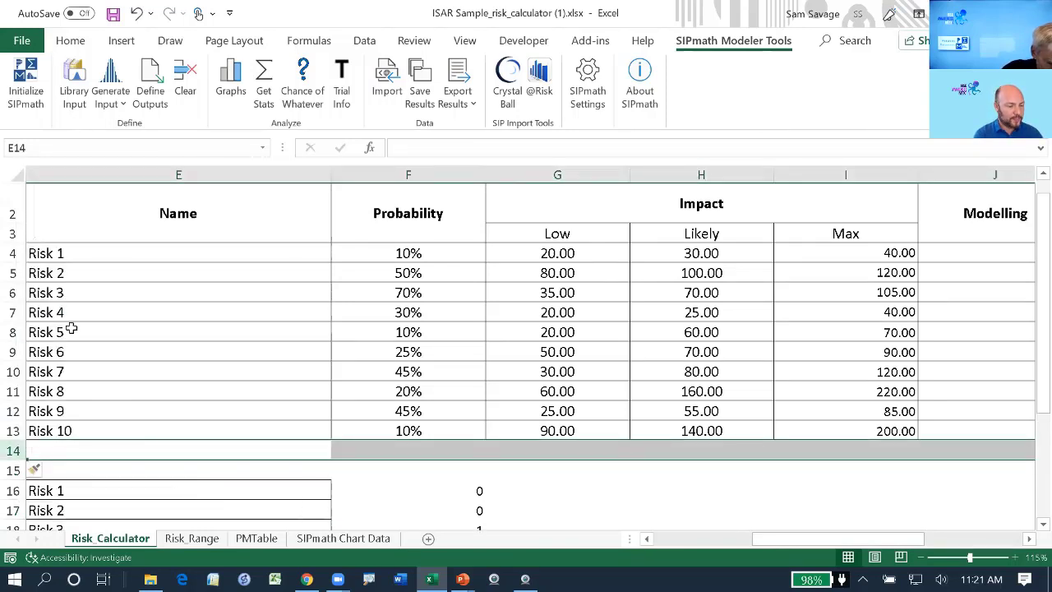
Add the headings It Happened in F15 and Impact in G15 above the risk results.
left_click(474, 485)
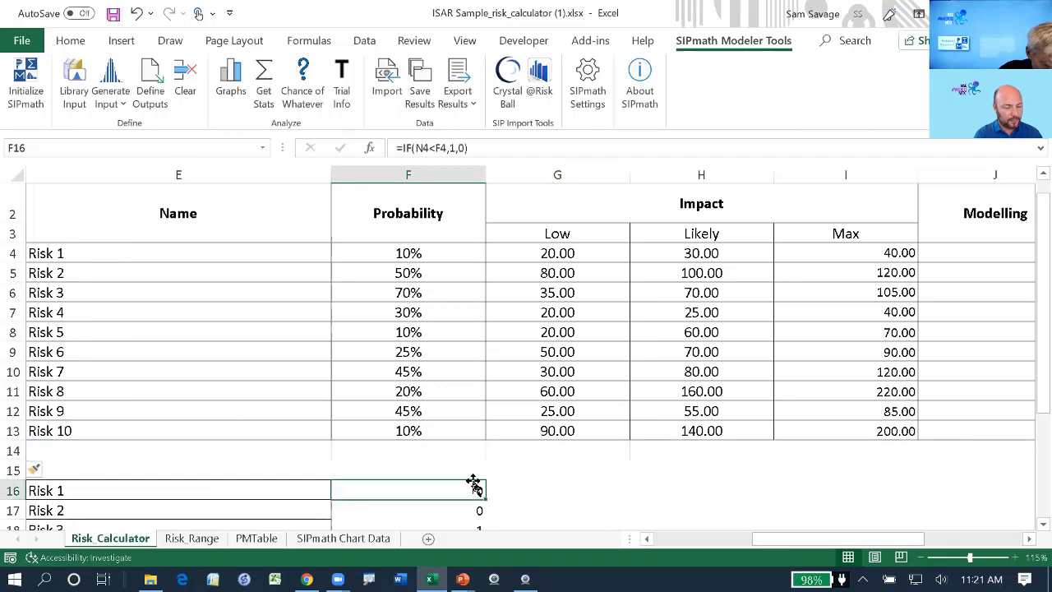
left_click(454, 469)
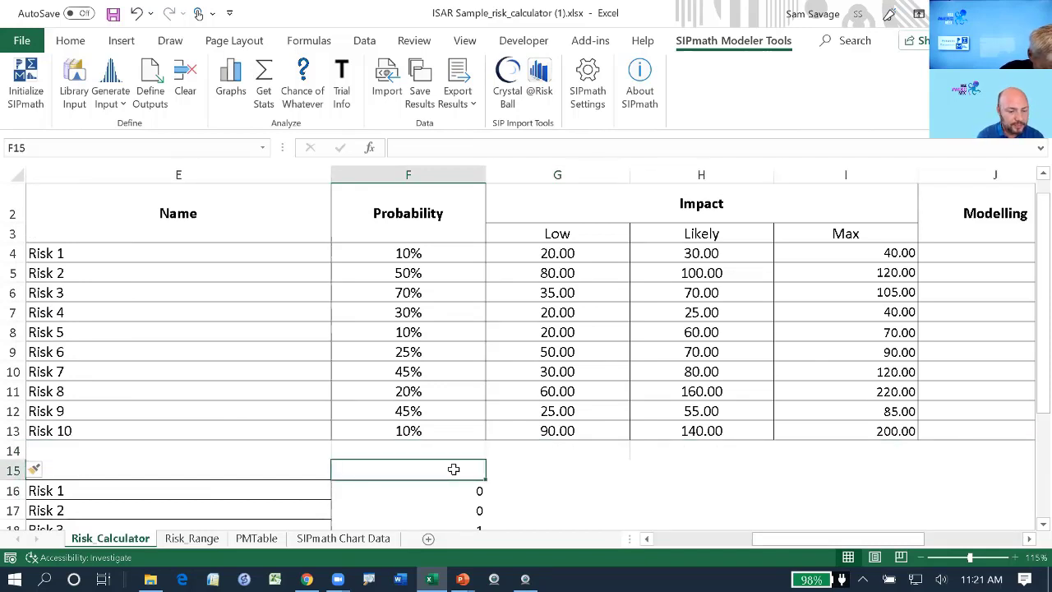
type("It")
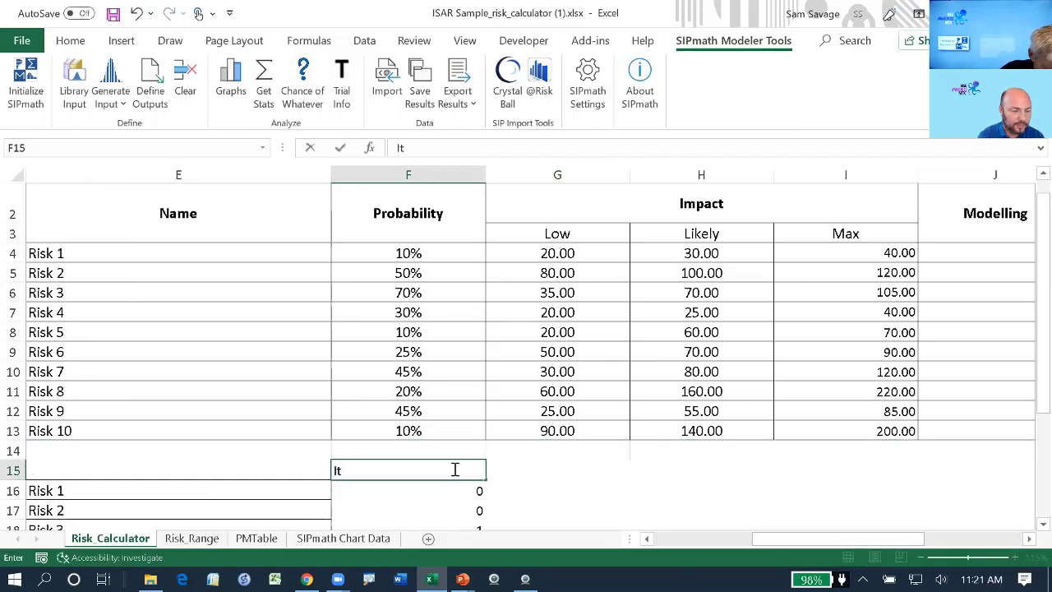
type(" Happened")
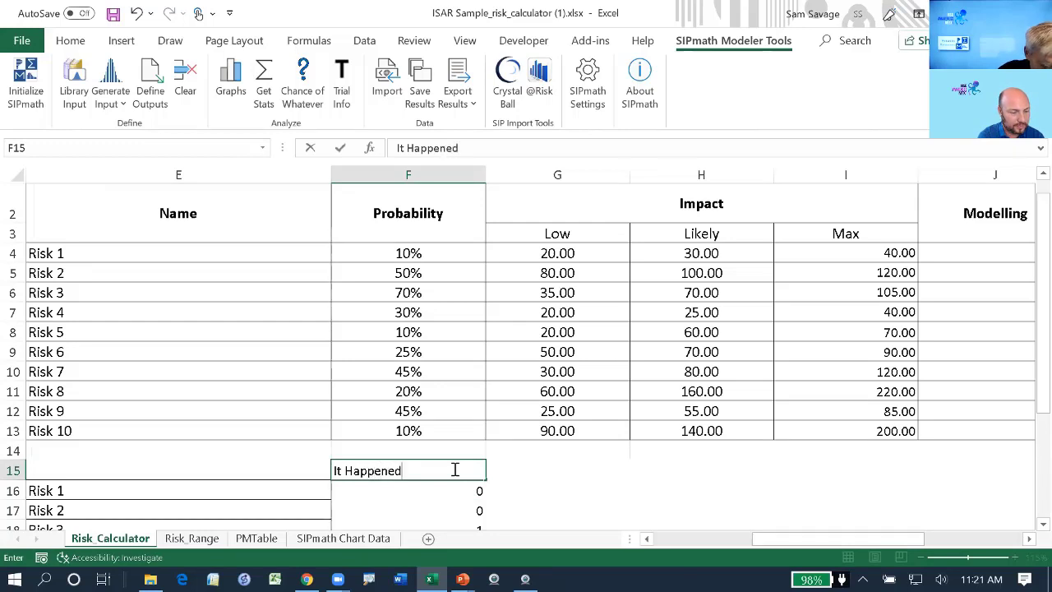
key("ctrl+Return")
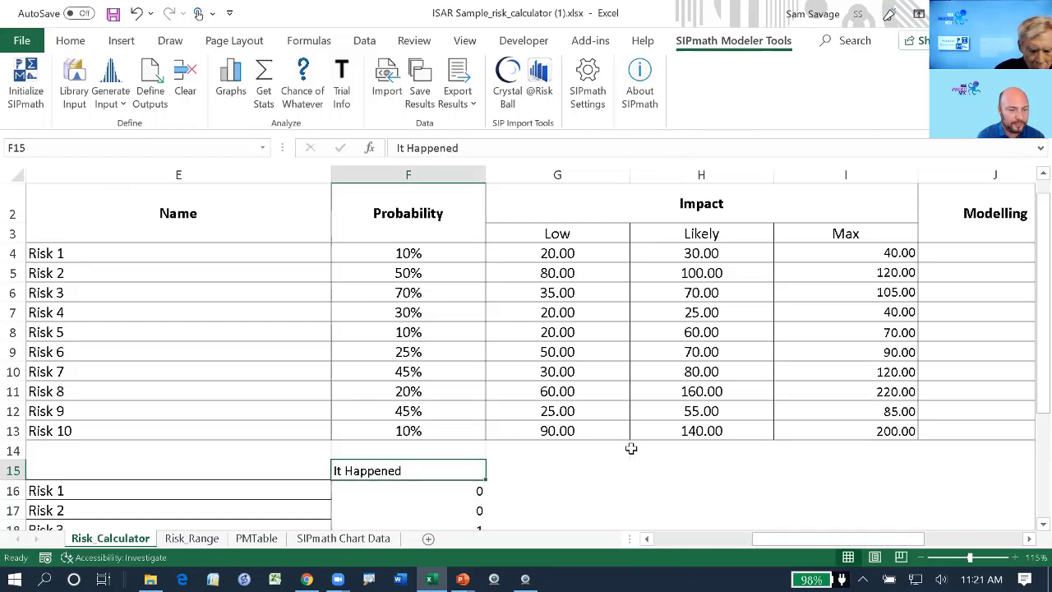
left_click(523, 476)
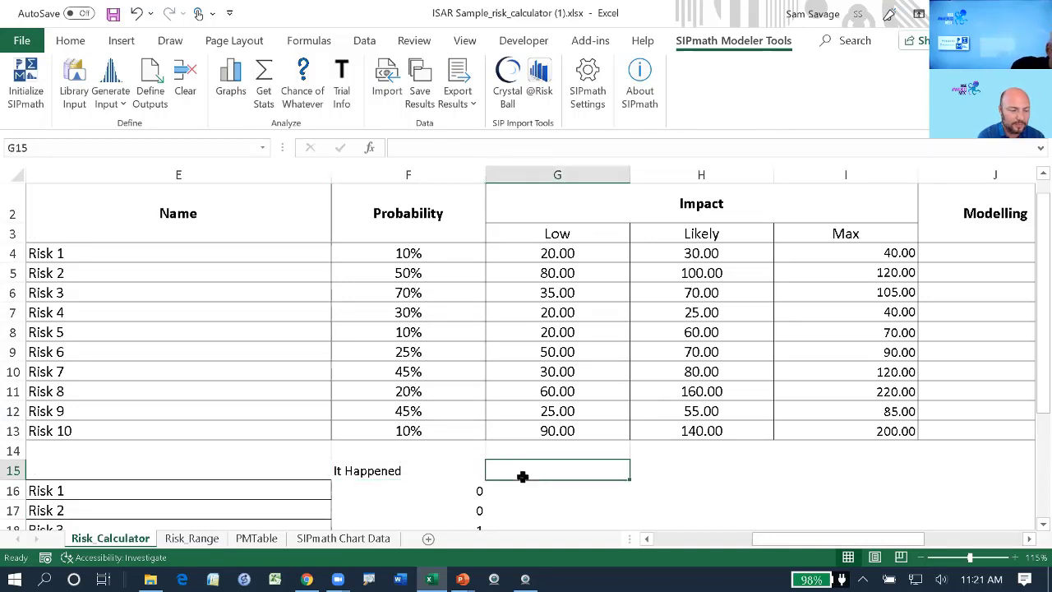
type("Im")
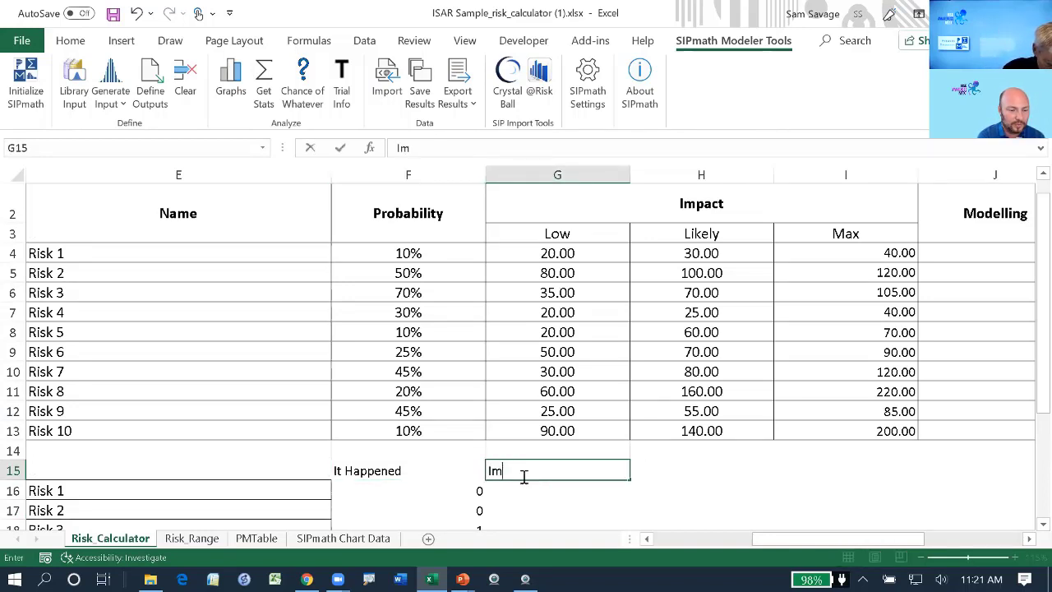
type("pact")
key("ctrl+Return")
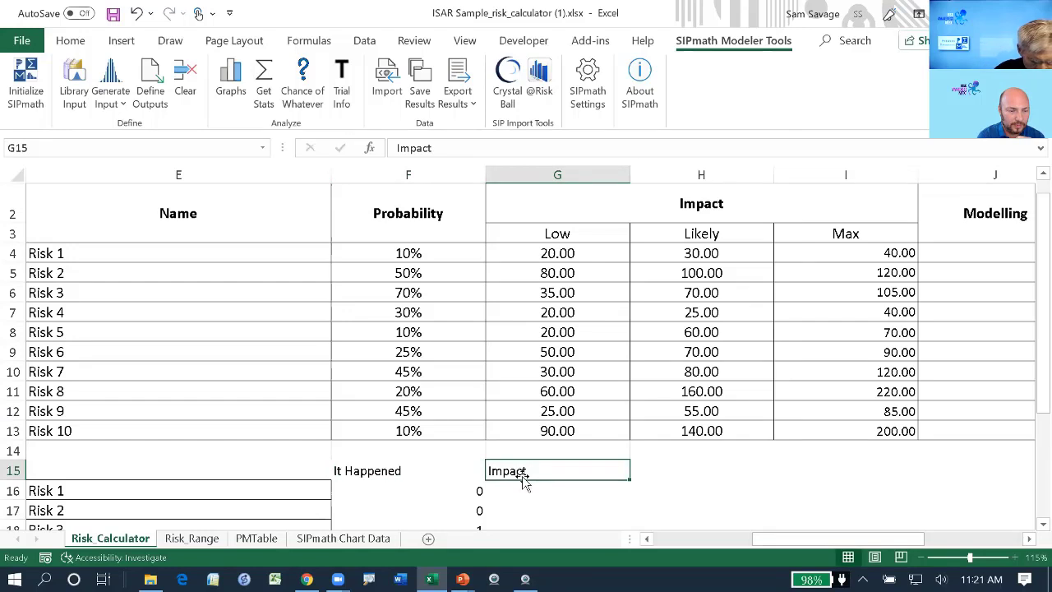
Start generating a SIPmath Triangular input for G16:G25, taking the minimum from the Low values in G4:G13.
left_click_drag(532, 491, 563, 485)
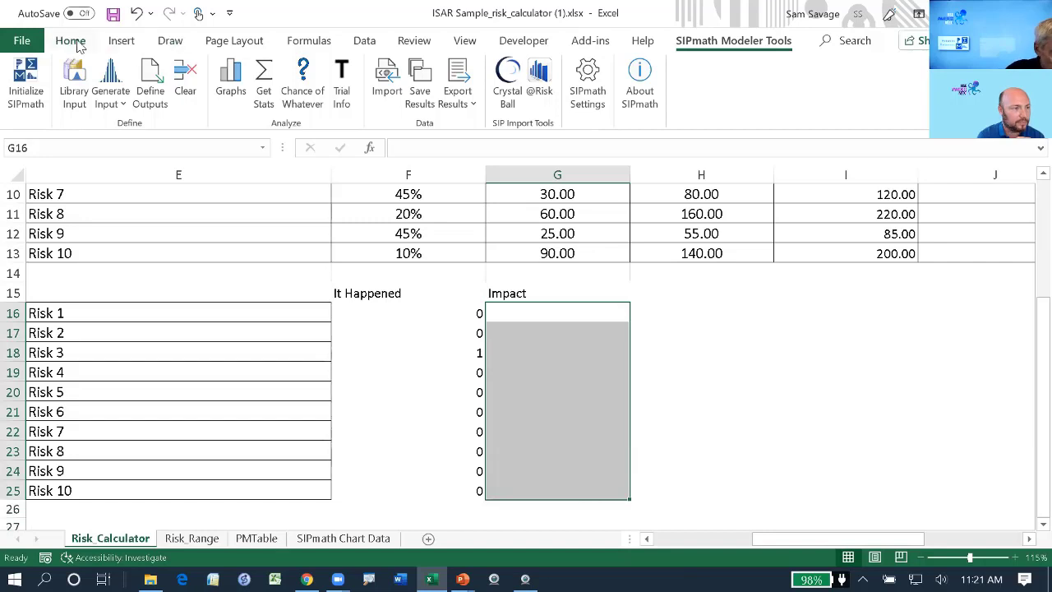
left_click(104, 82)
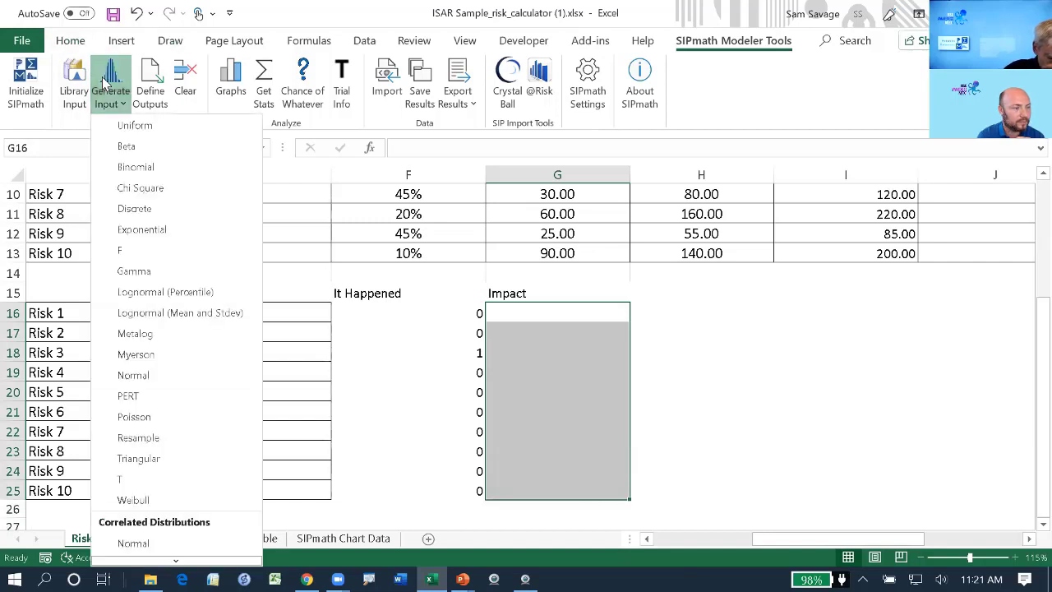
left_click(138, 457)
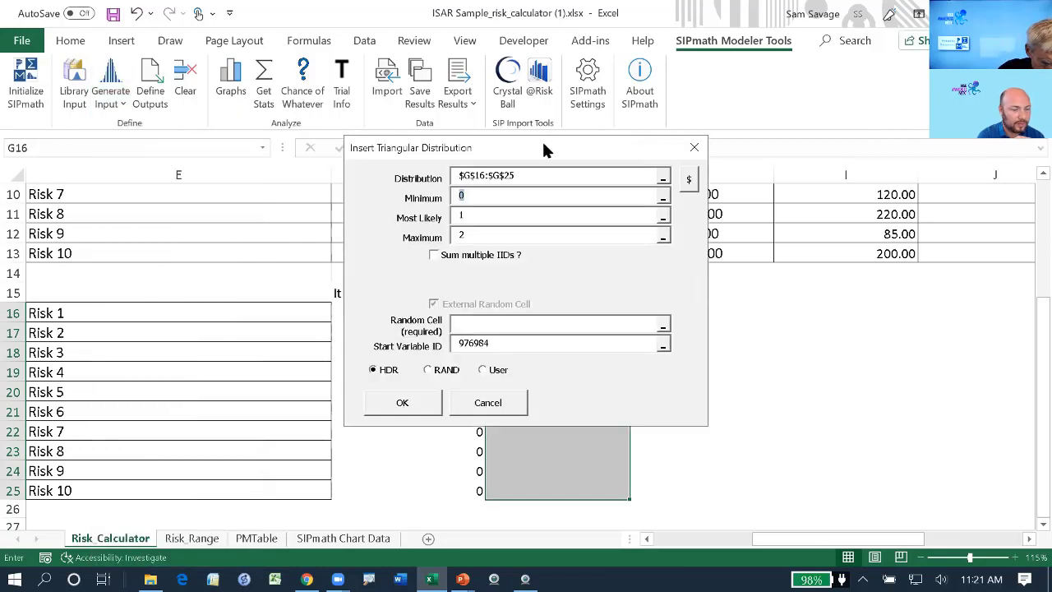
left_click_drag(542, 147, 285, 157)
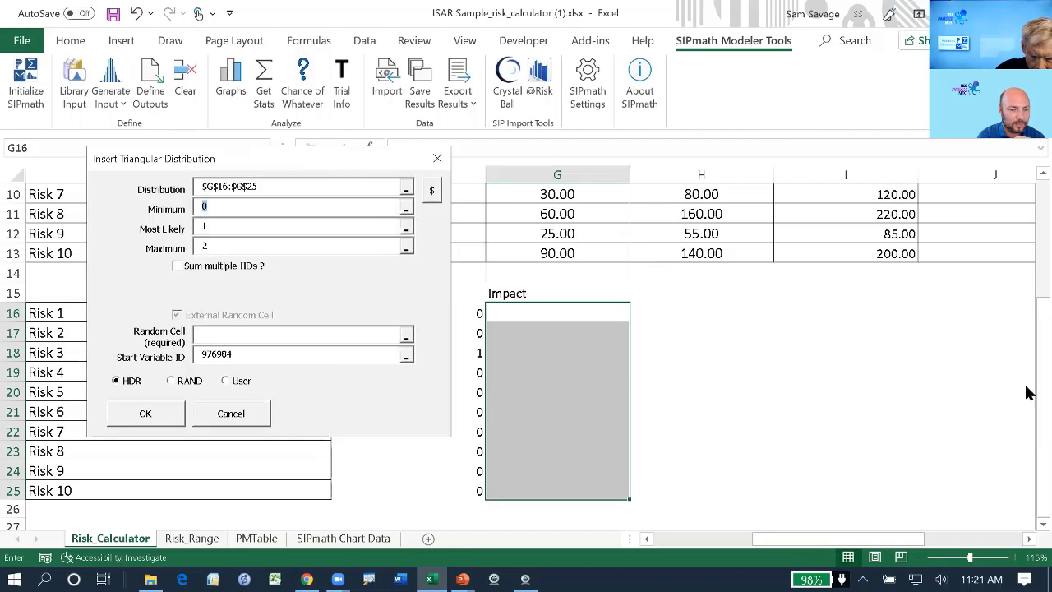
left_click_drag(1027, 401, 1026, 265)
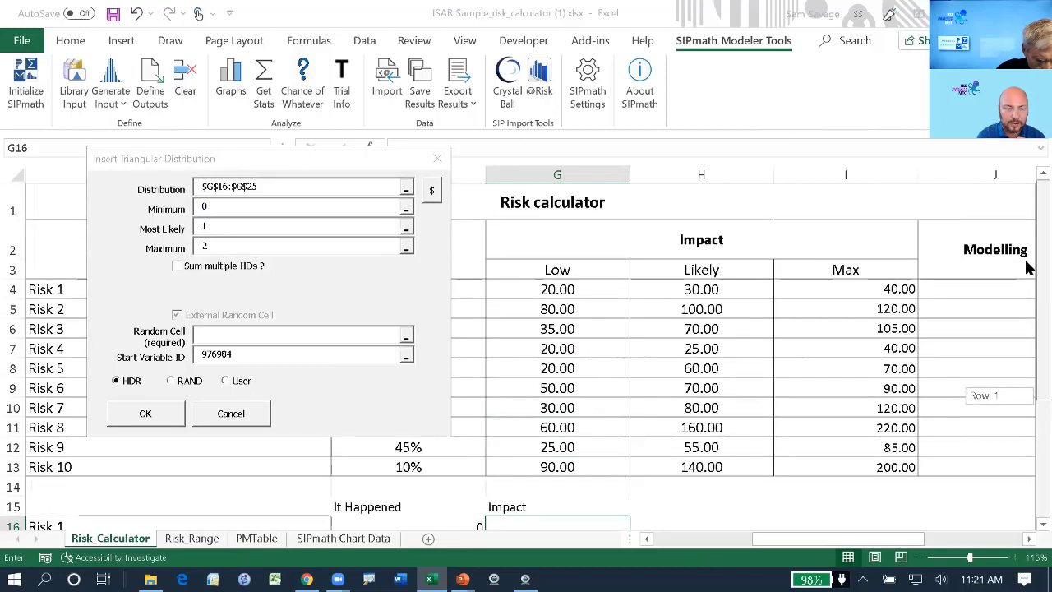
left_click_drag(565, 287, 562, 465)
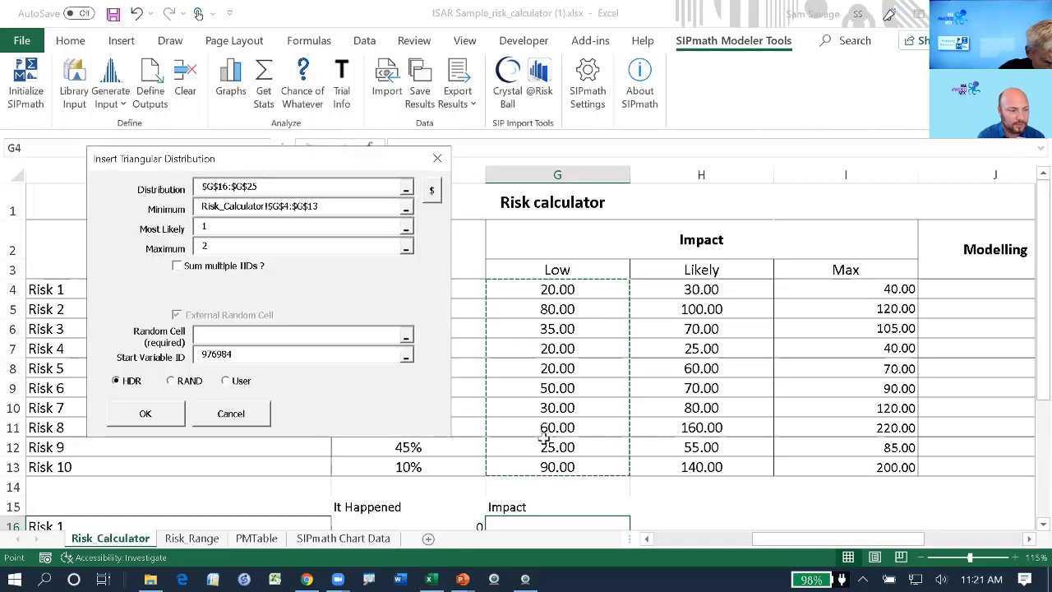
Set the triangular distribution's Most Likely to the Likely values H4:H13 and its Maximum to the Max values I4:I13.
left_click(249, 230)
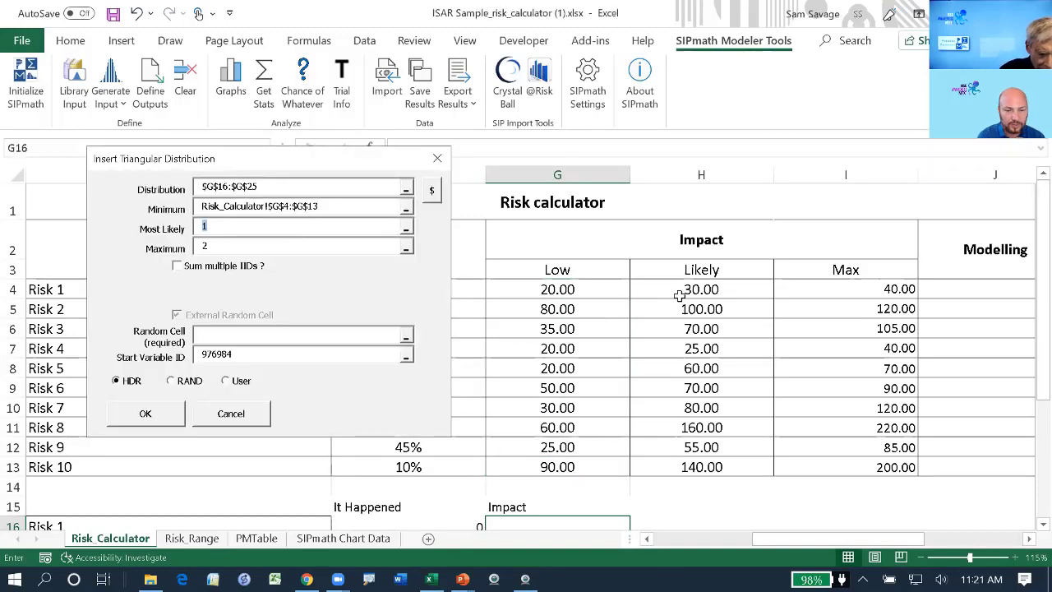
left_click_drag(682, 291, 687, 465)
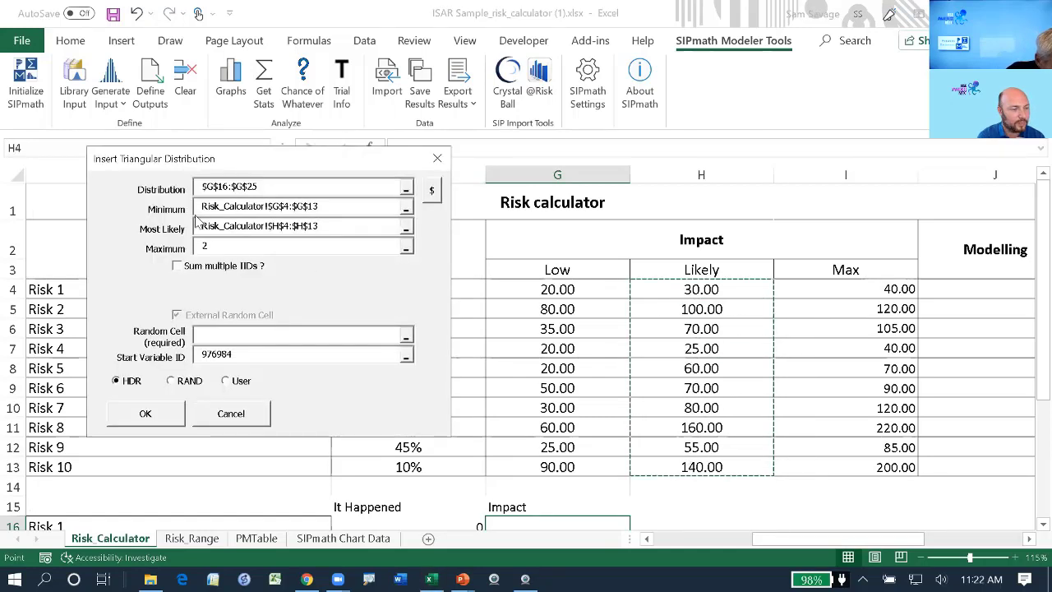
left_click(199, 246)
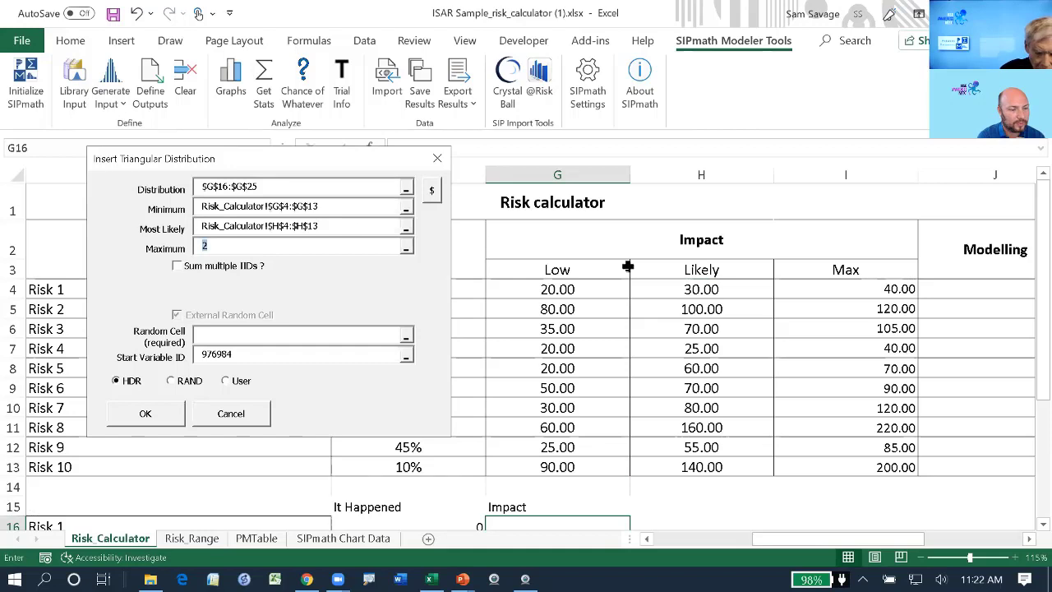
left_click_drag(856, 284, 880, 467)
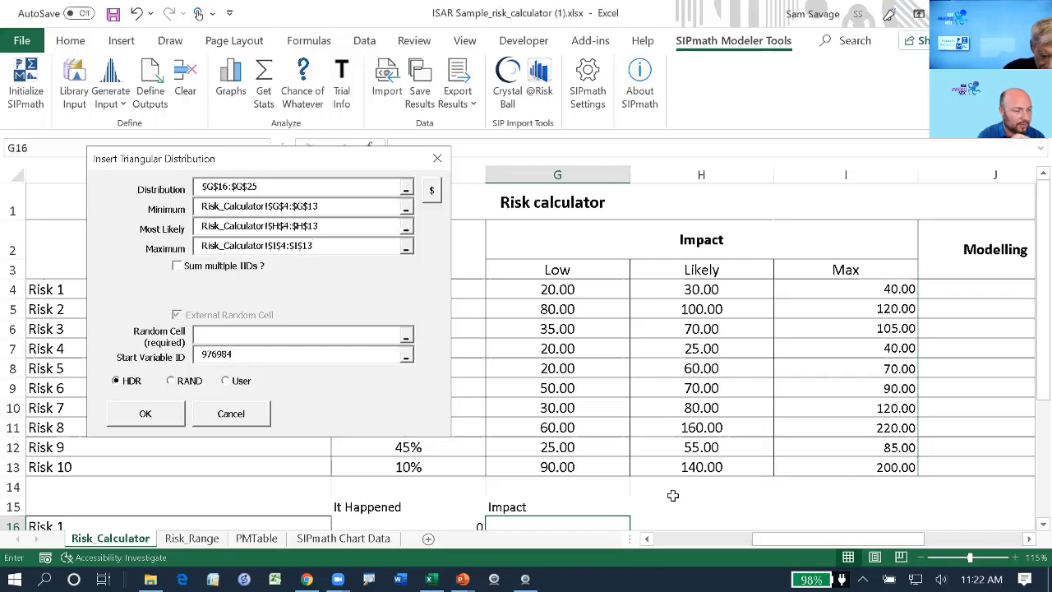
Use the HDR Triang cells O4:O13 as the random cells and generate the triangular inputs, overwriting all existing formulas there.
left_click_drag(786, 549, 872, 549)
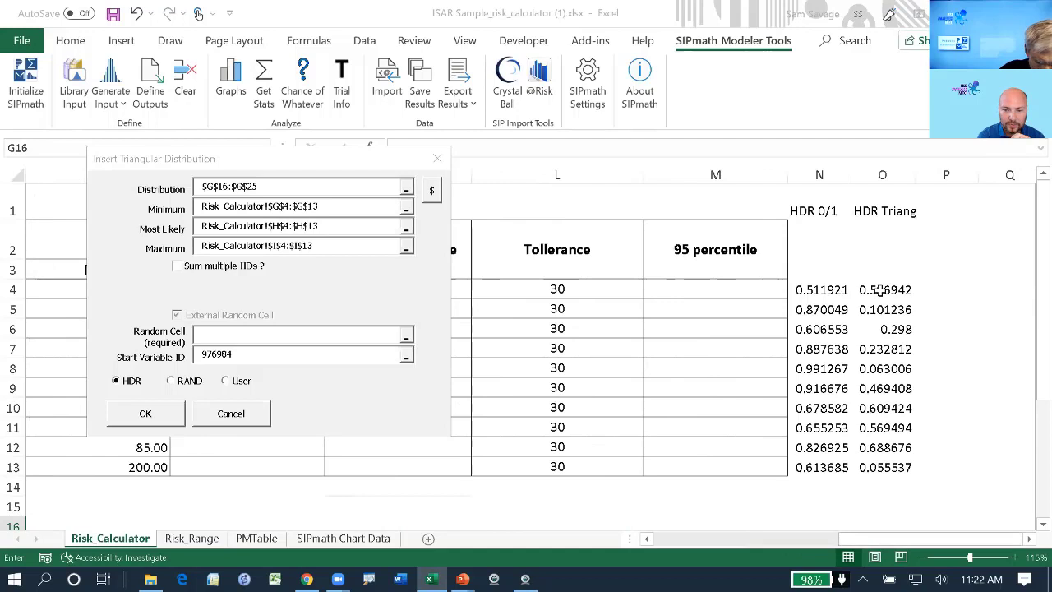
left_click_drag(879, 289, 891, 463)
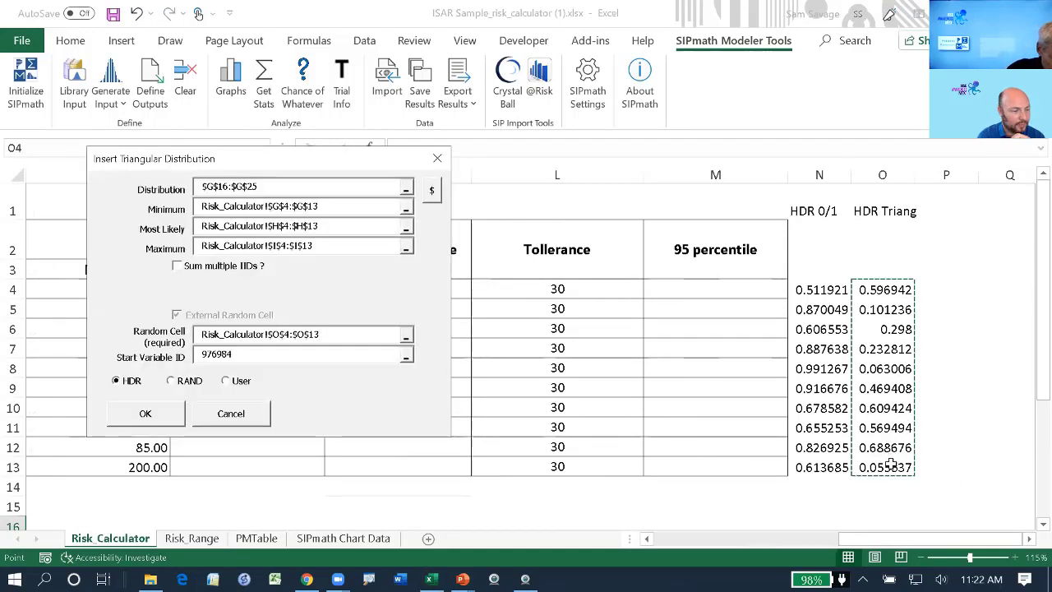
left_click(146, 413)
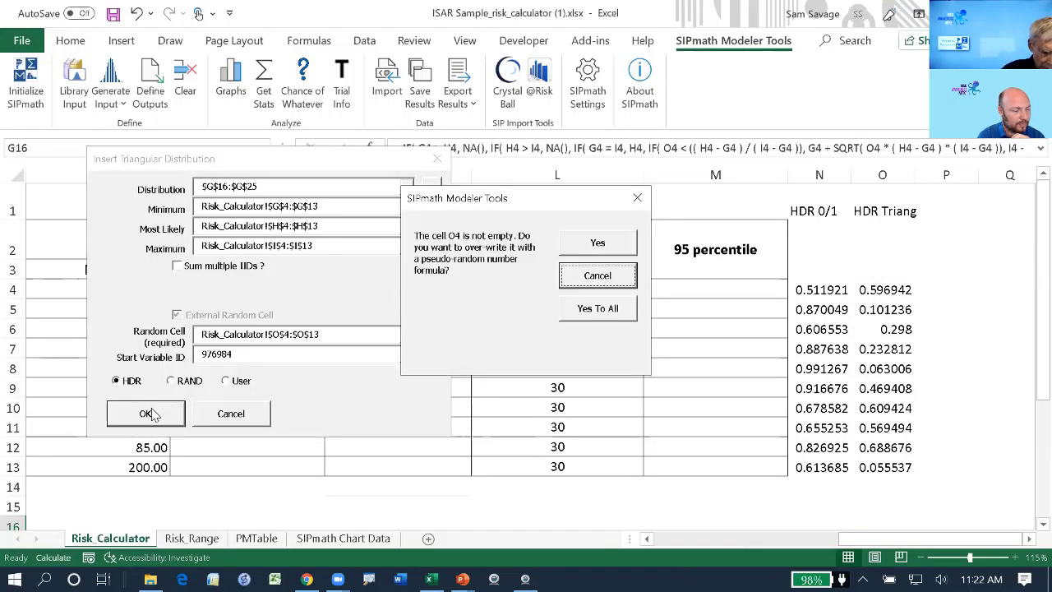
left_click(586, 310)
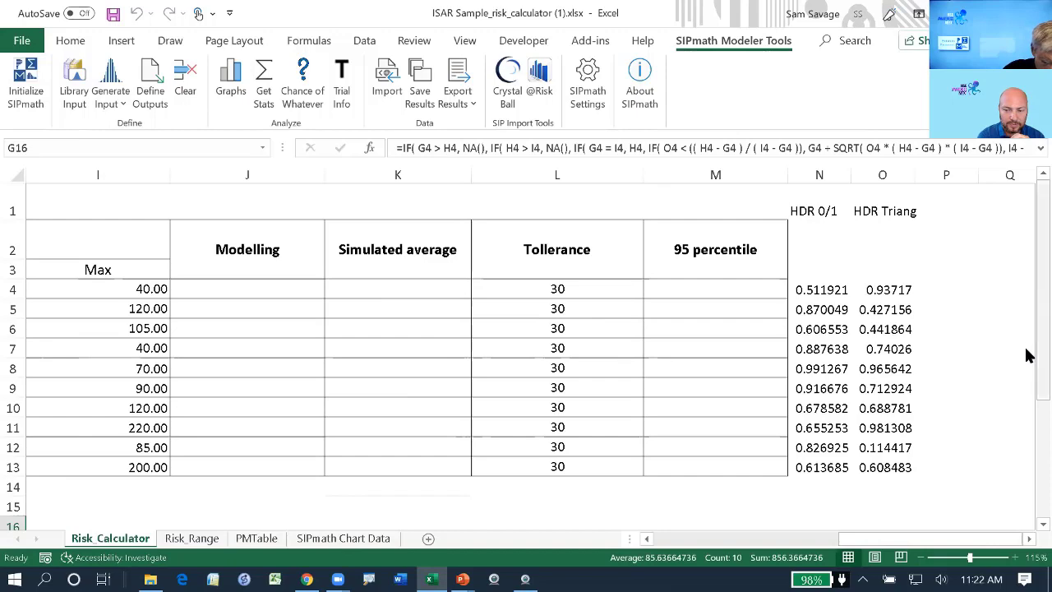
Enter the formula =F16*G16 in Risk 1's Modelling cell J4, multiplying its occurrence by its impact.
left_click_drag(1027, 355, 1028, 164)
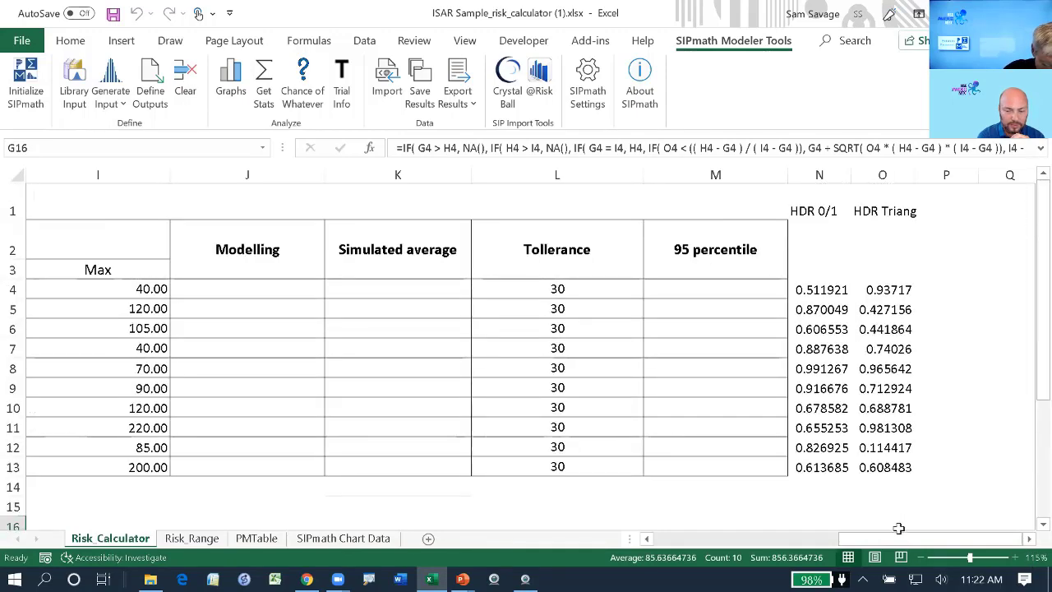
left_click_drag(899, 539, 789, 539)
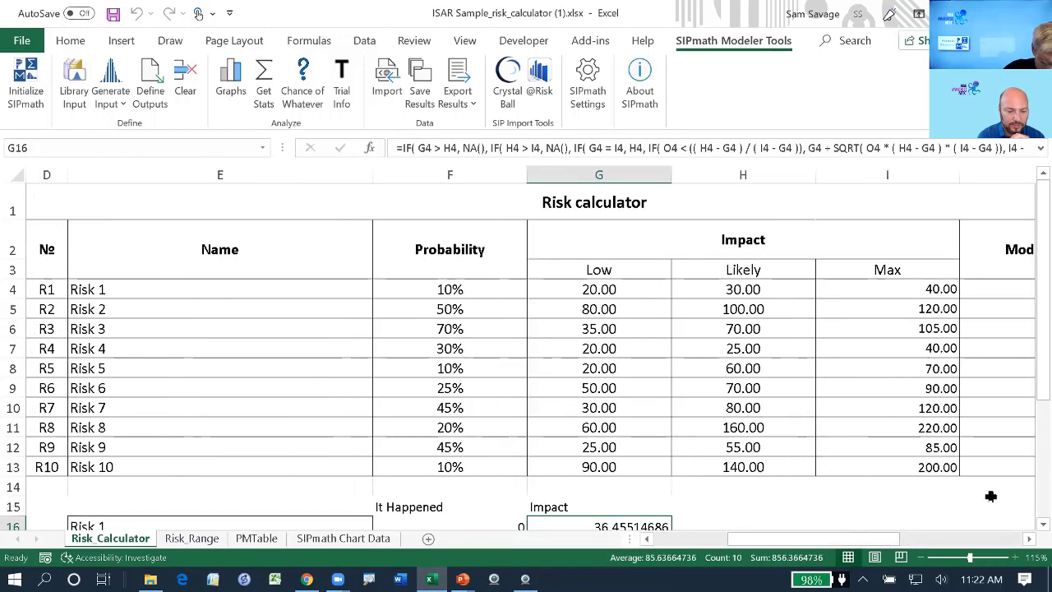
left_click(922, 558)
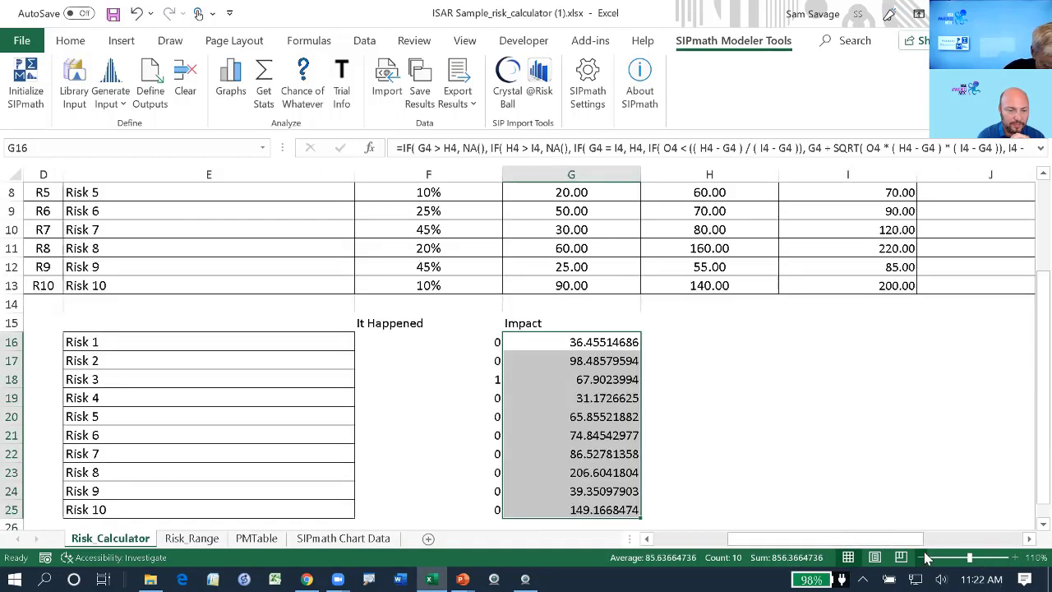
left_click(923, 559)
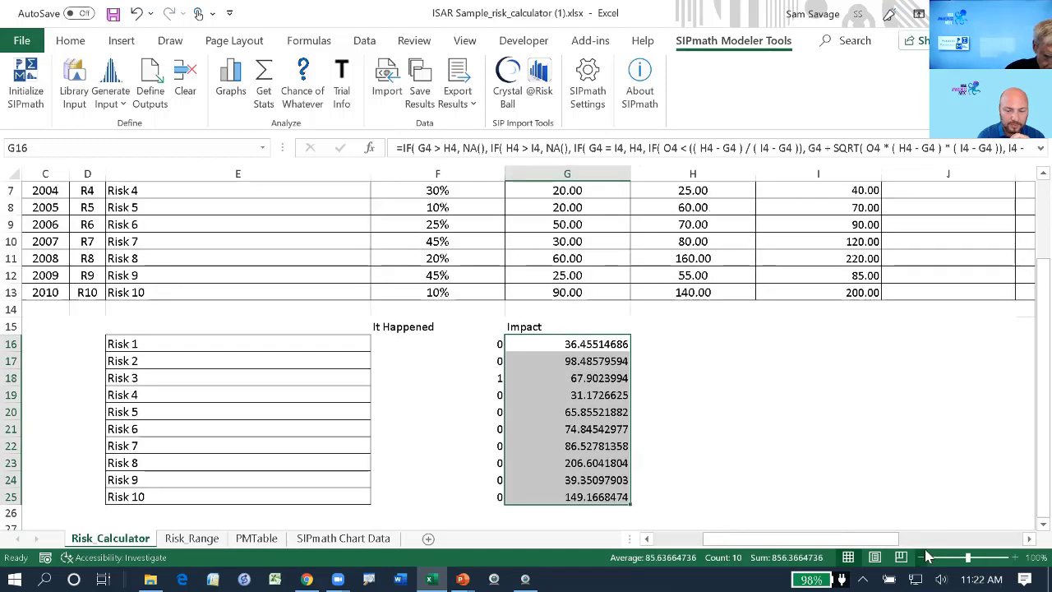
left_click_drag(1027, 300, 1026, 195)
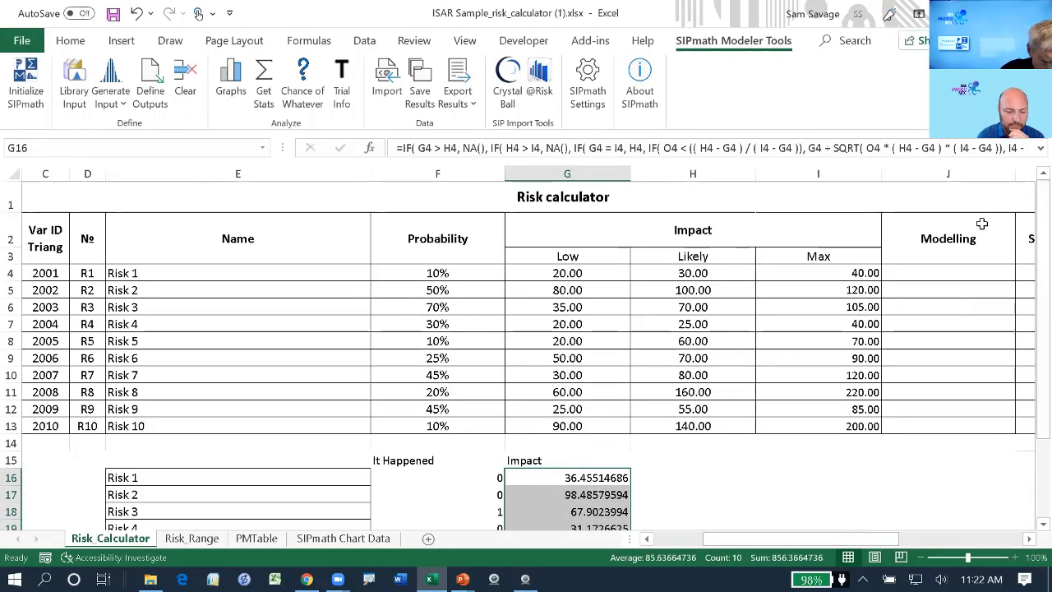
left_click(921, 273)
type("=")
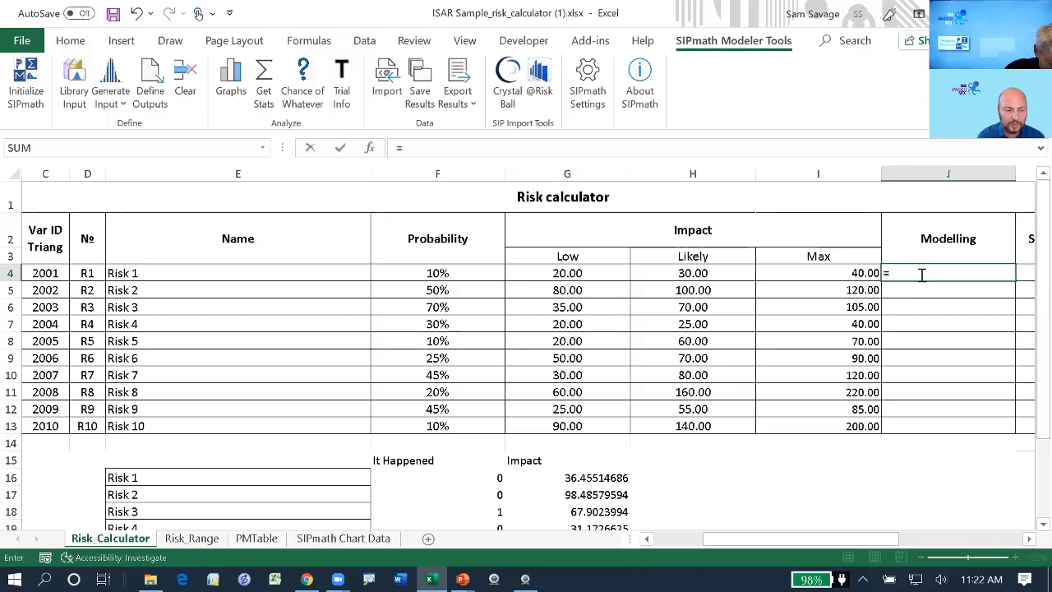
left_click(474, 480)
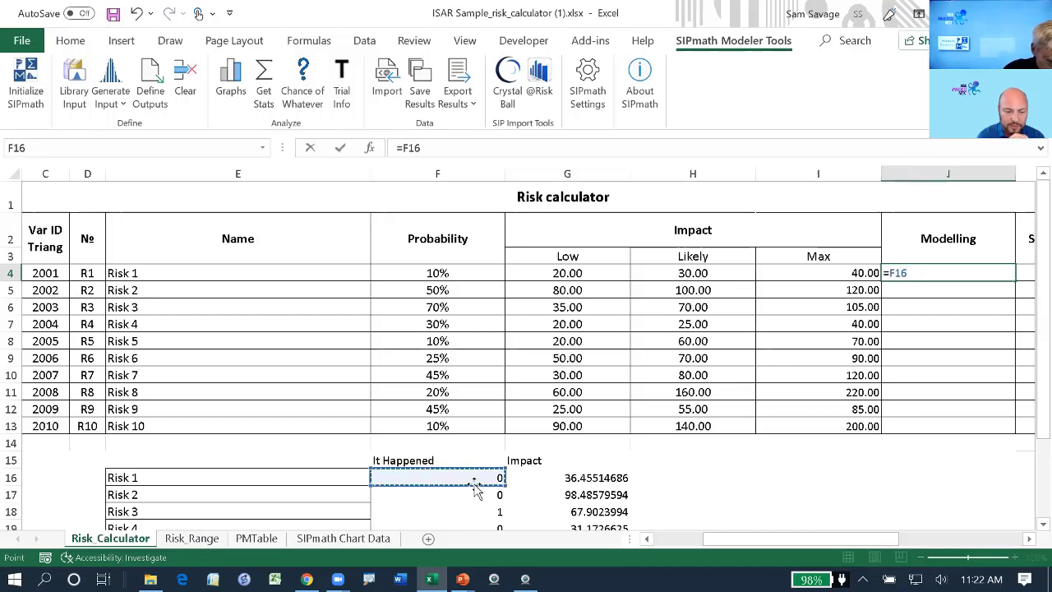
type("*")
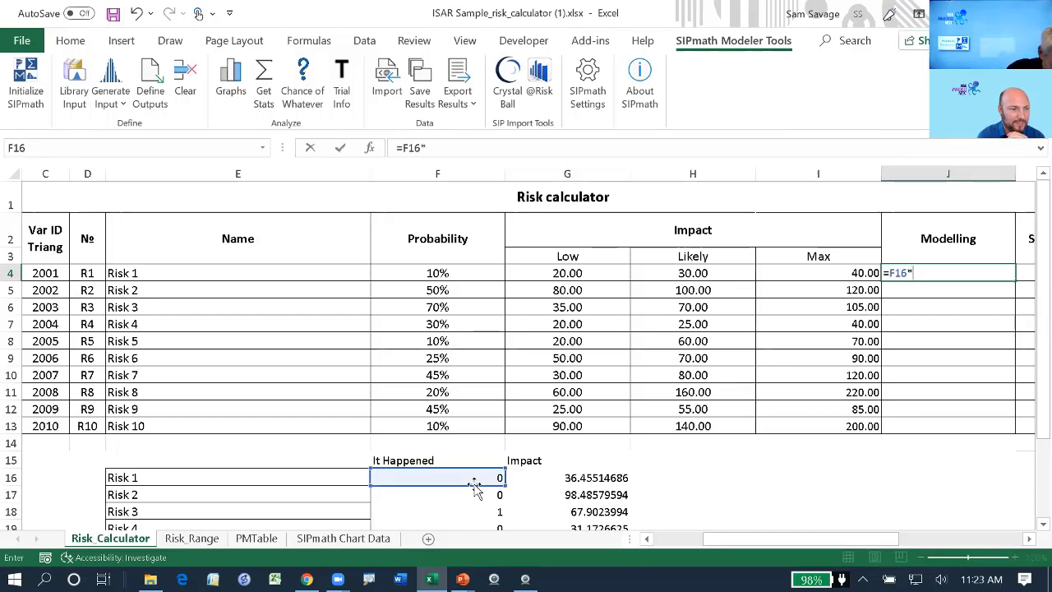
left_click(558, 479)
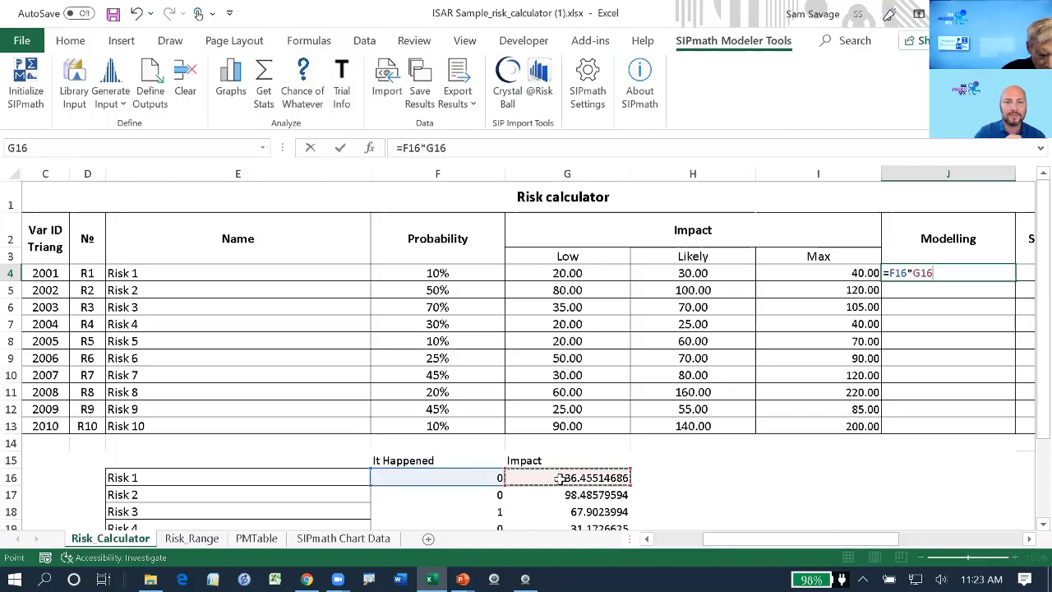
key("ctrl+Return")
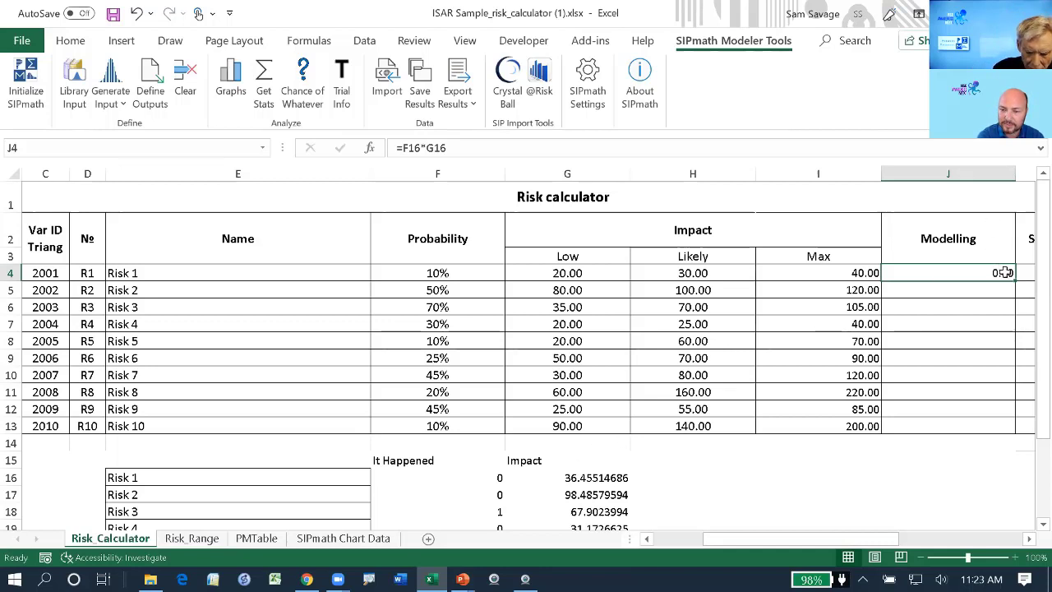
Fill the Modelling formula down to J13 and define J4:J13 as SIPmath outputs named from E4:E13, allowing invalid name characters to be converted.
left_click_drag(1015, 280, 997, 426)
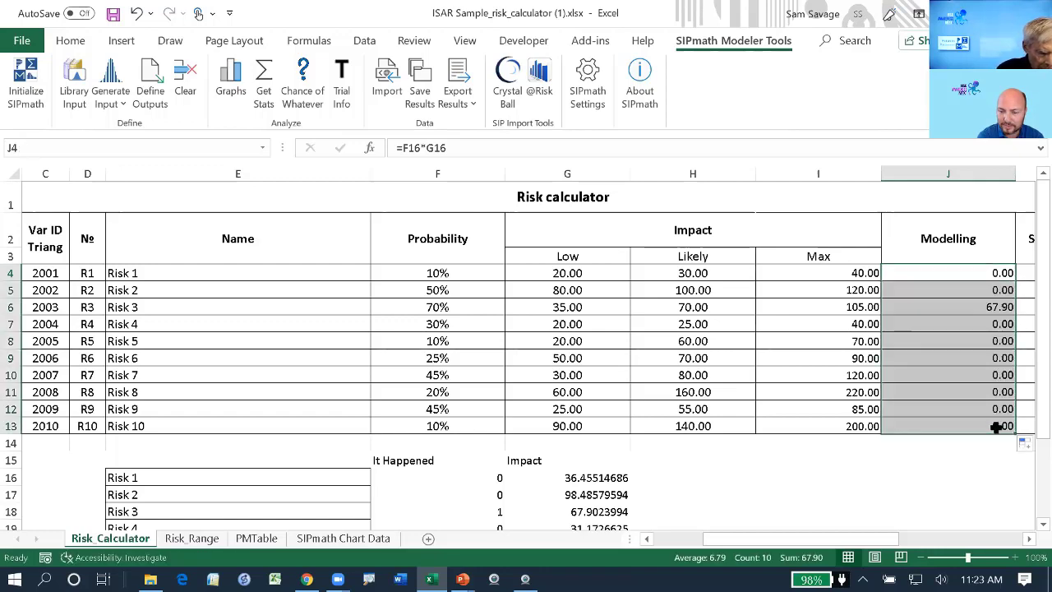
left_click_drag(874, 540, 962, 527)
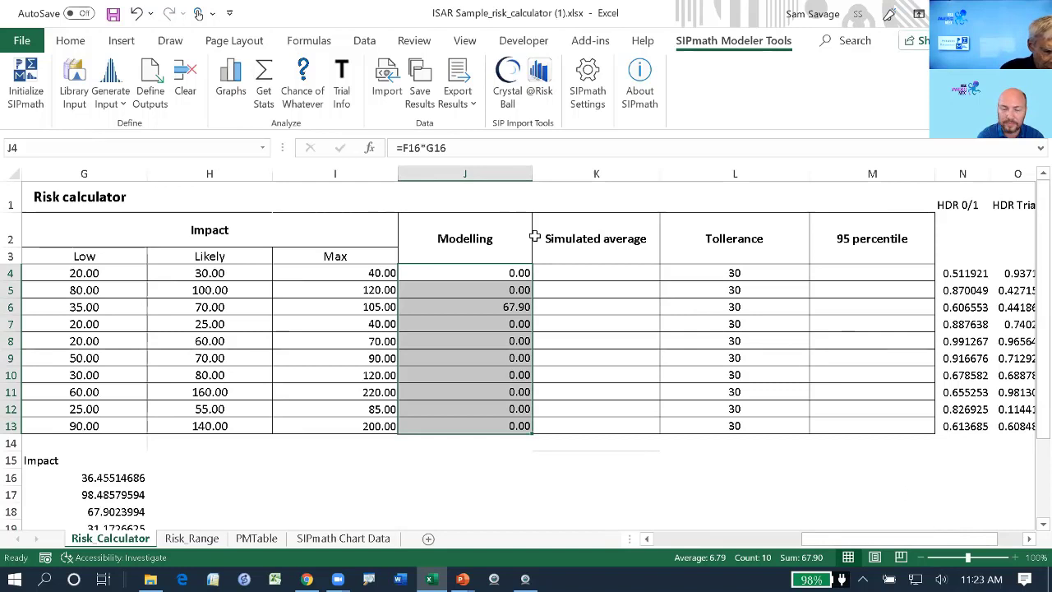
left_click(152, 72)
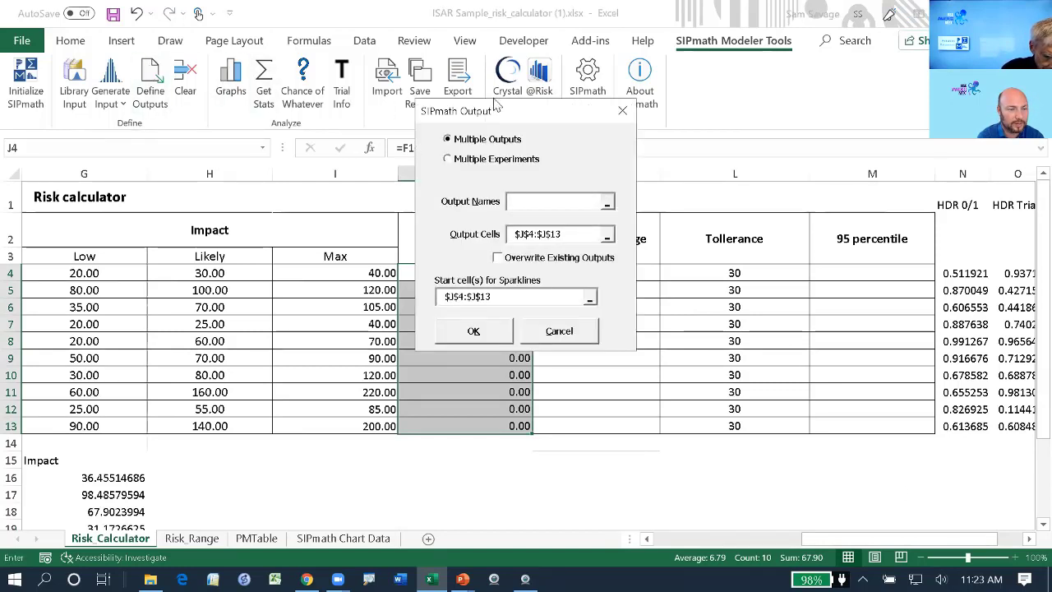
left_click_drag(682, 107, 684, 108)
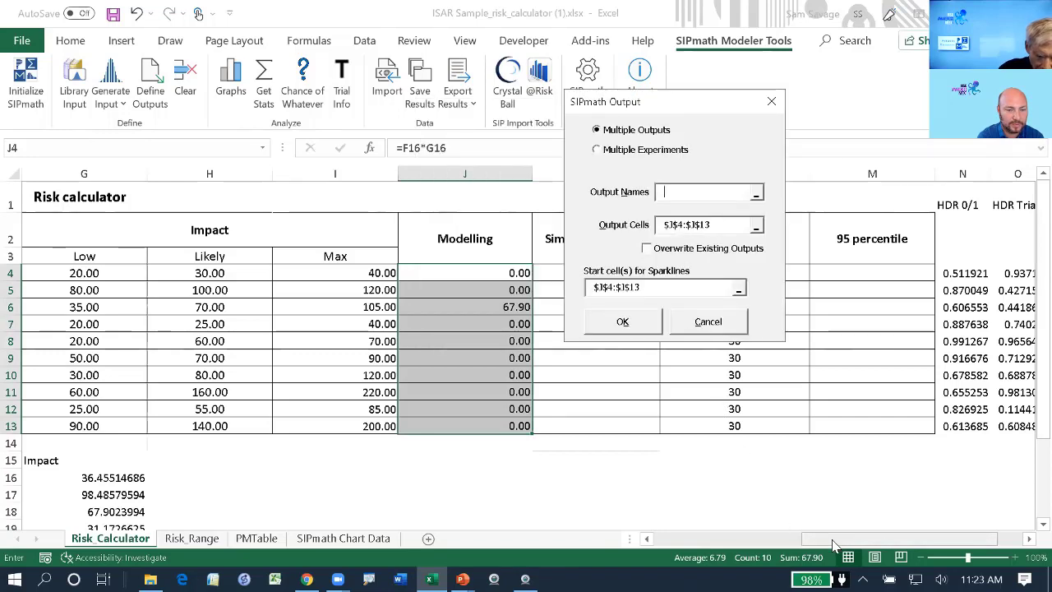
left_click_drag(833, 538, 616, 527)
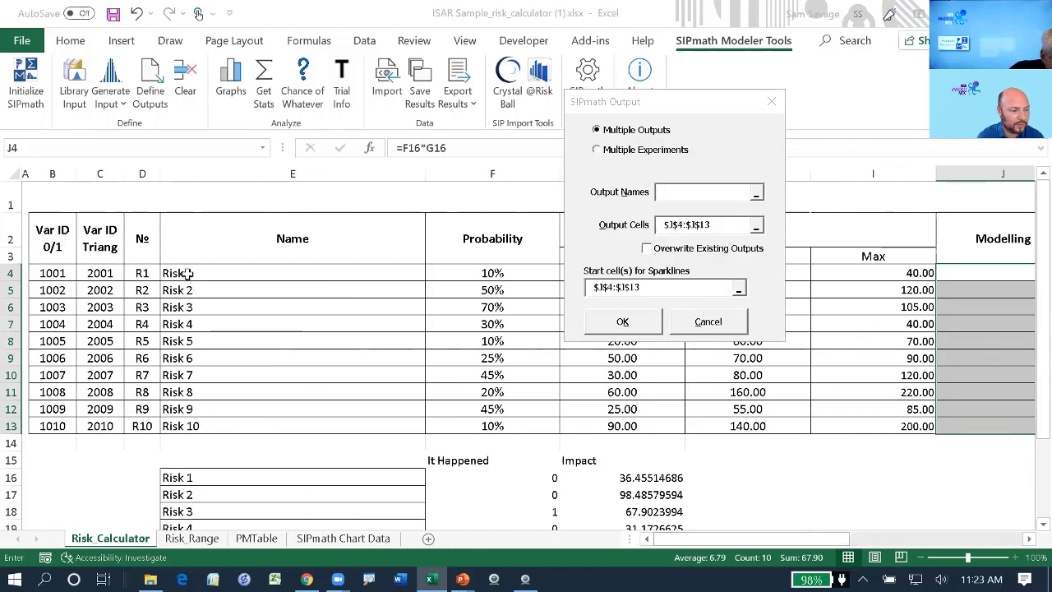
left_click_drag(188, 273, 192, 426)
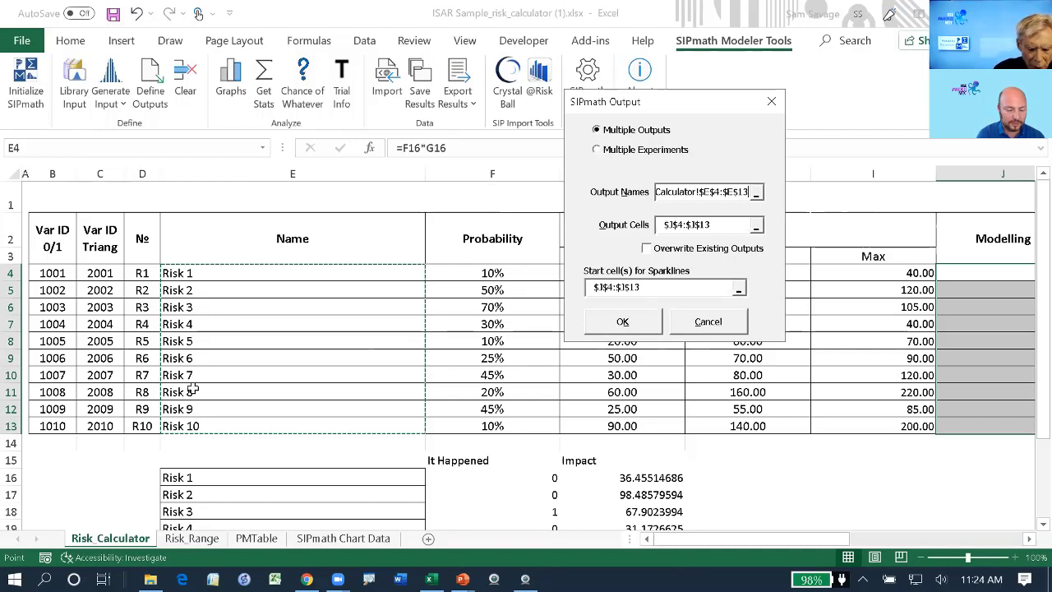
left_click(609, 325)
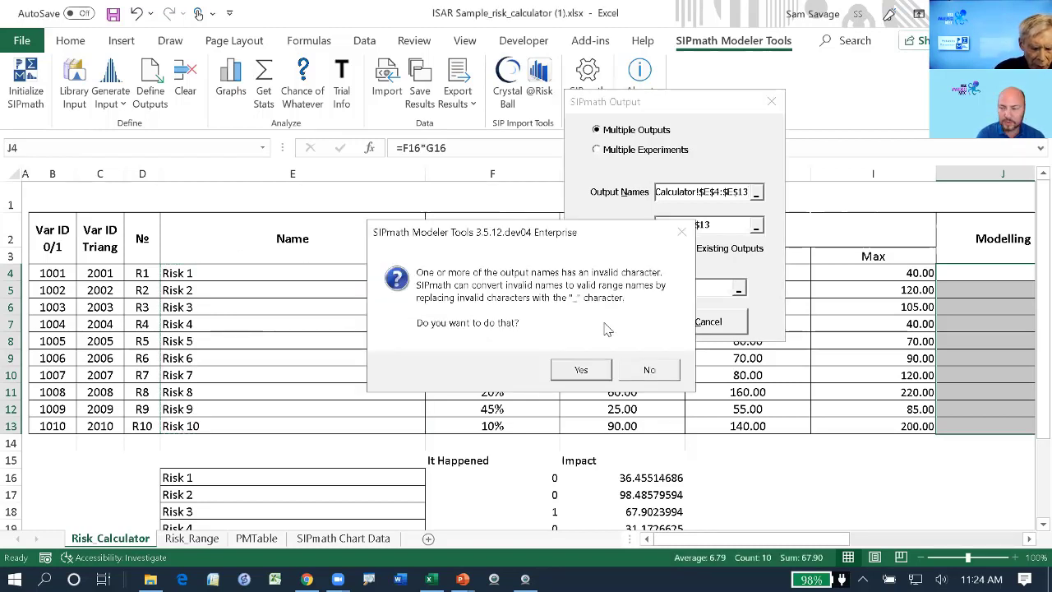
left_click(580, 372)
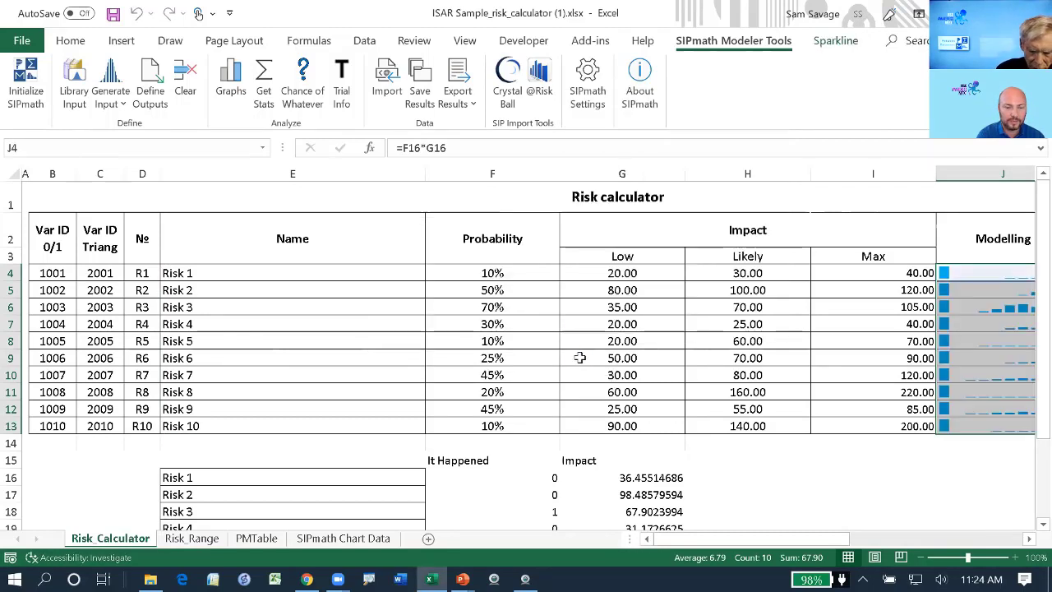
Enter the formula =AVERAGE(J4) in Risk 1's Simulated average cell K4.
left_click_drag(810, 535, 956, 489)
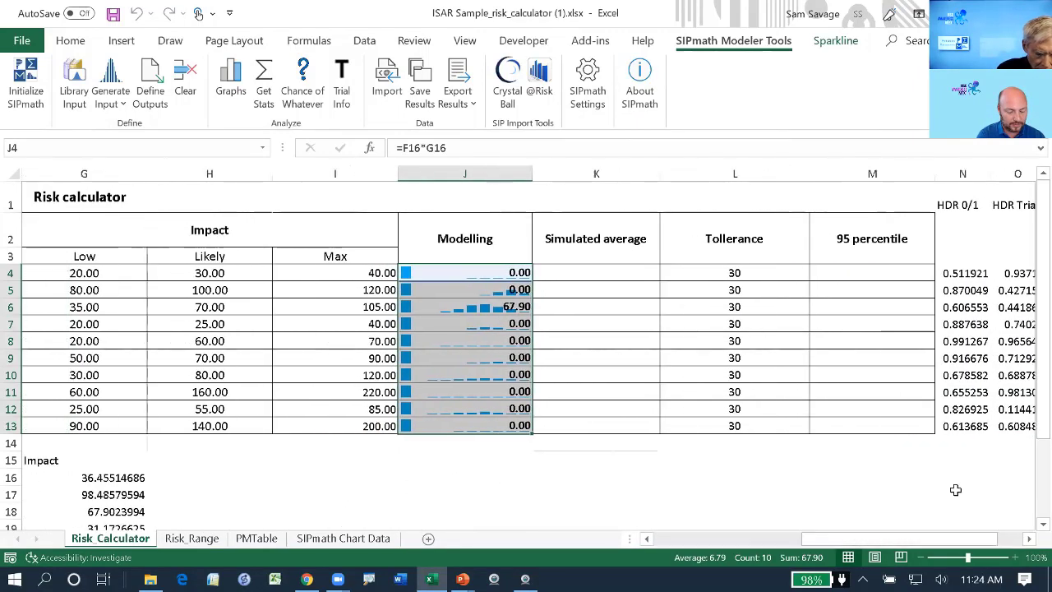
left_click(574, 267)
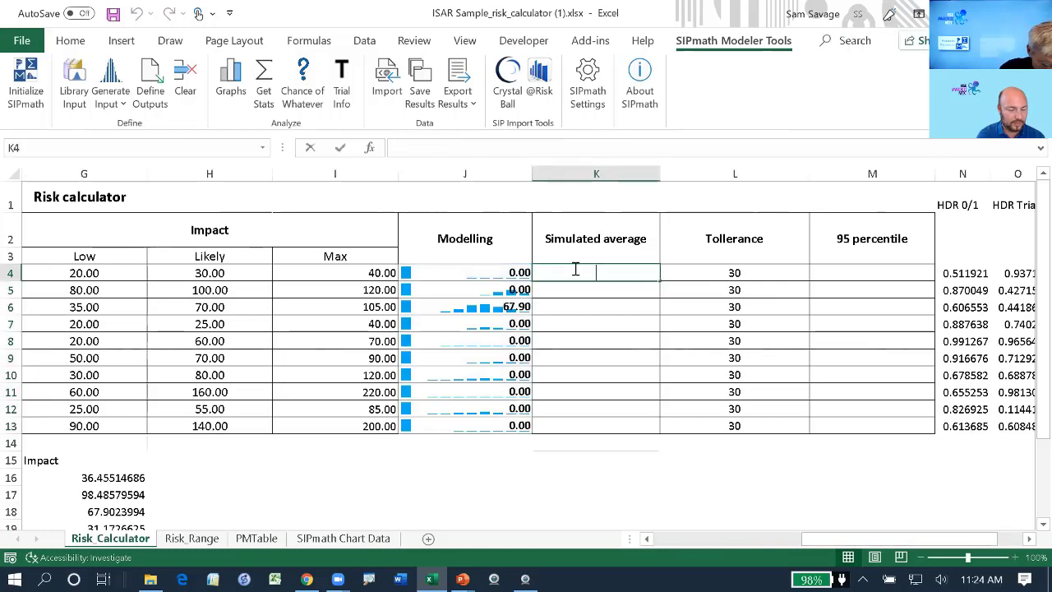
type("=aver")
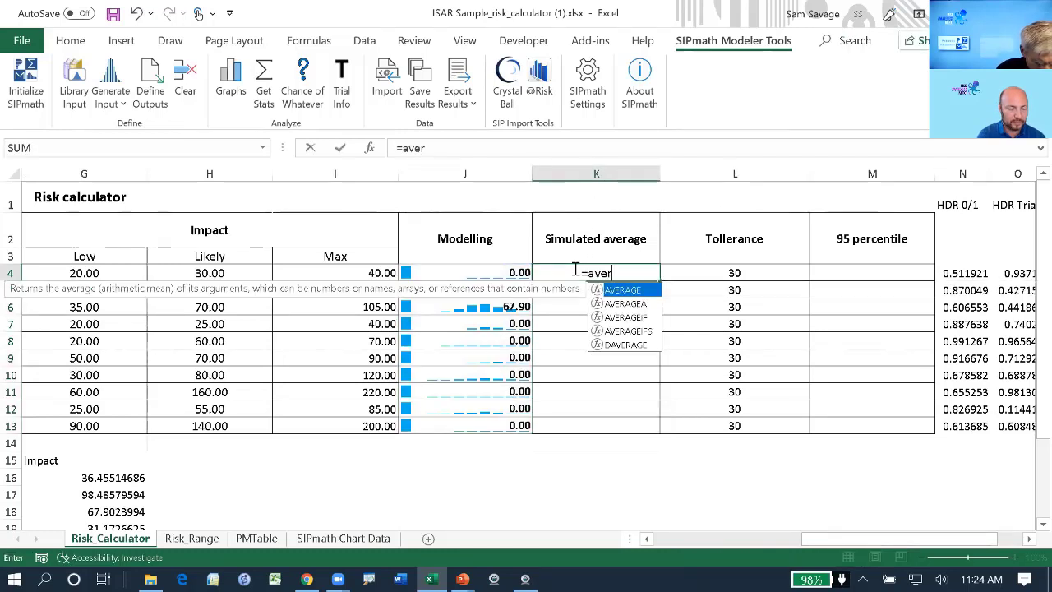
type("ag")
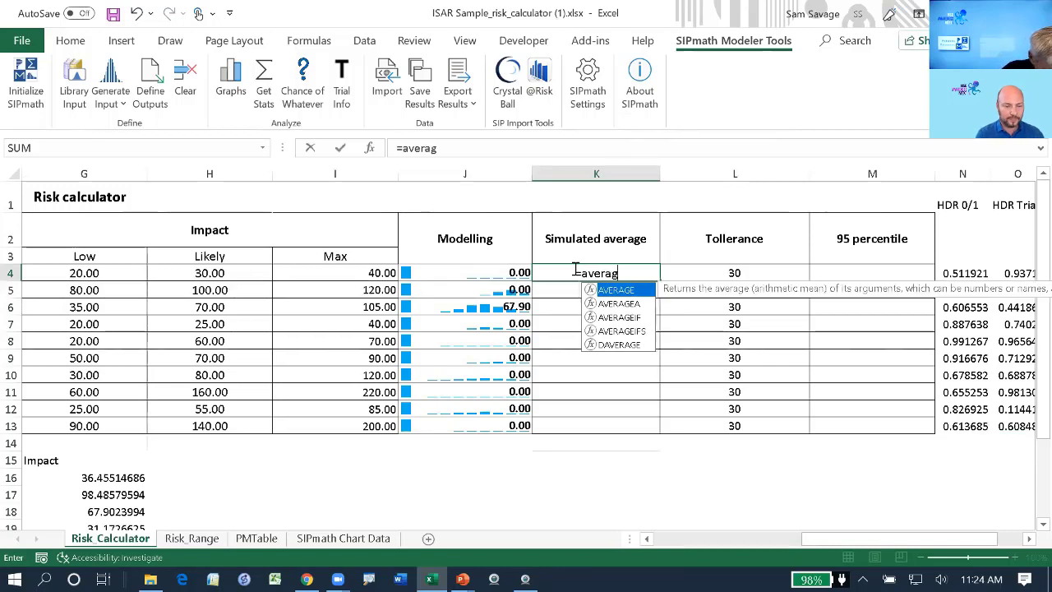
type("e(")
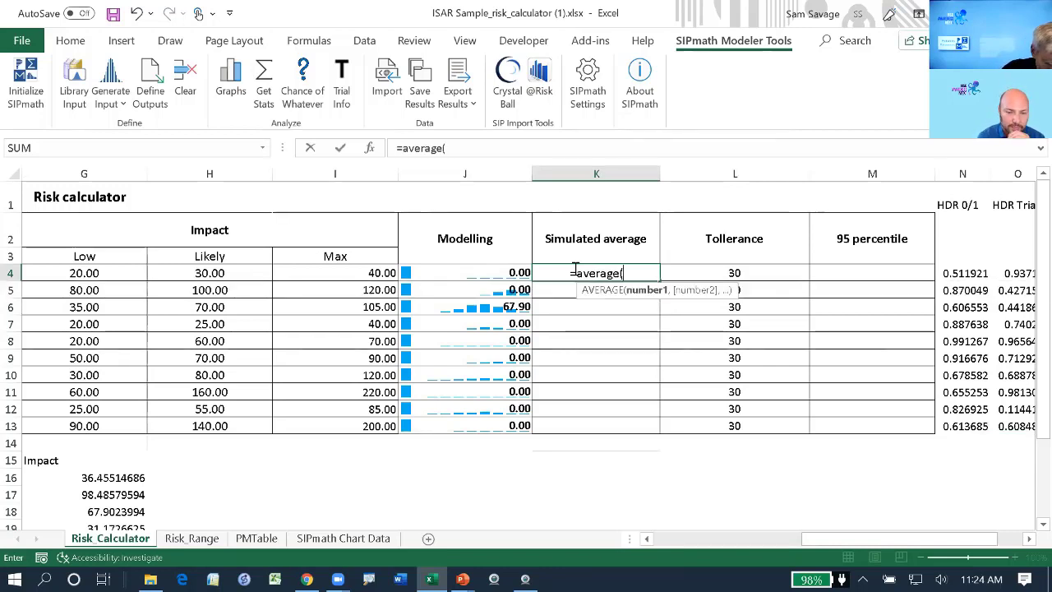
left_click(463, 273)
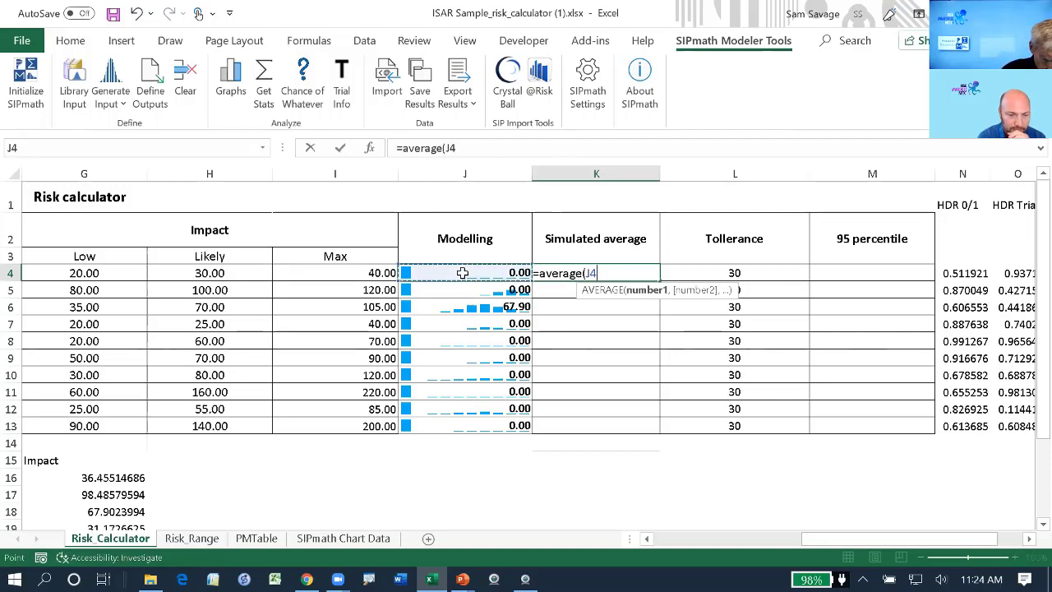
type(")")
key("ctrl+Return")
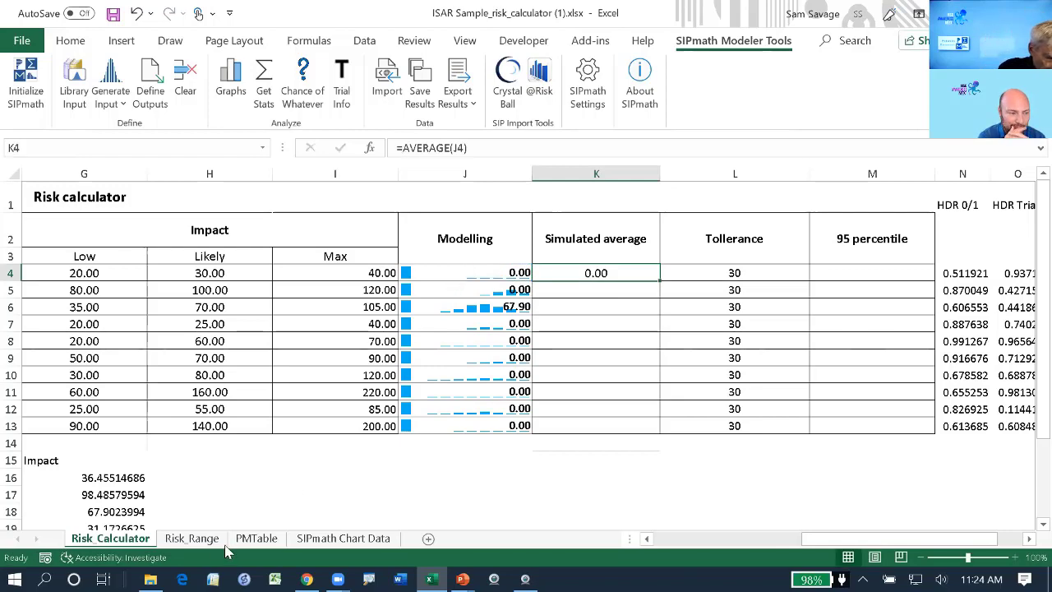
Check the trial values on the PMTable sheet, and fill the average formula down to K13 and convert it with Get Stats.
left_click(257, 538)
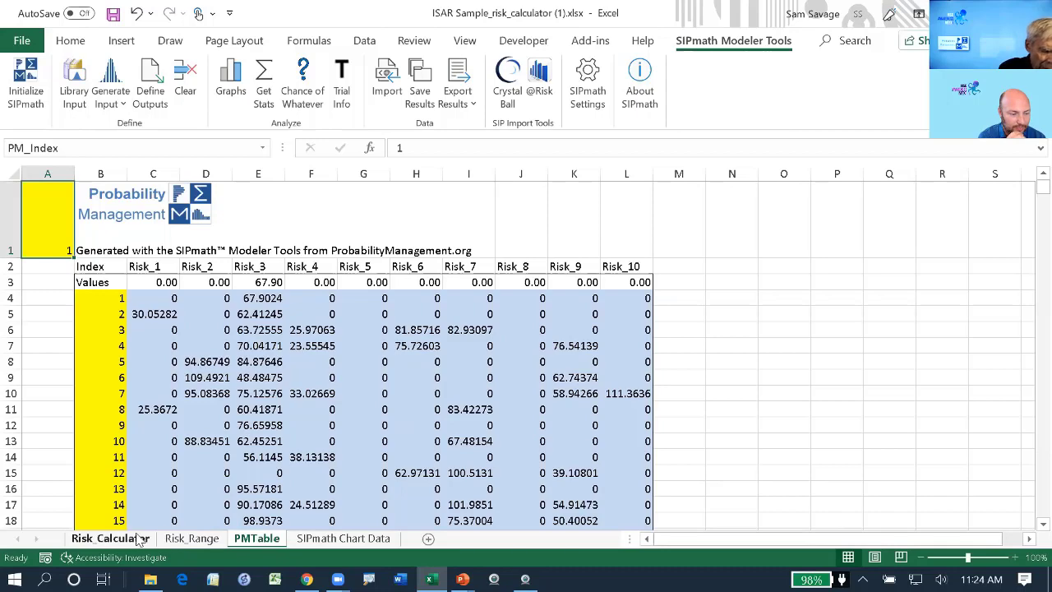
left_click(109, 538)
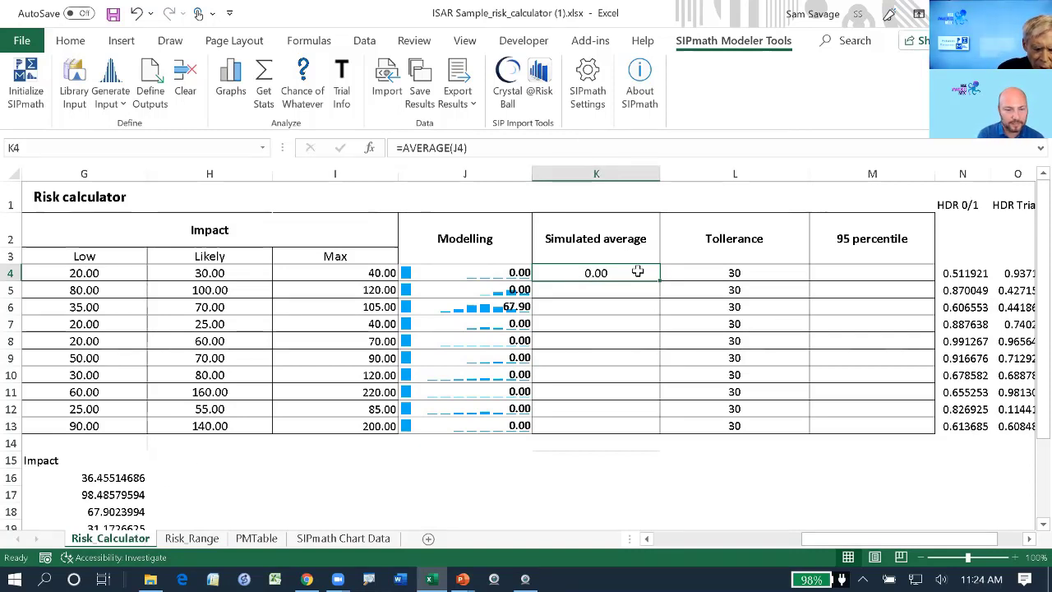
left_click_drag(657, 280, 639, 425)
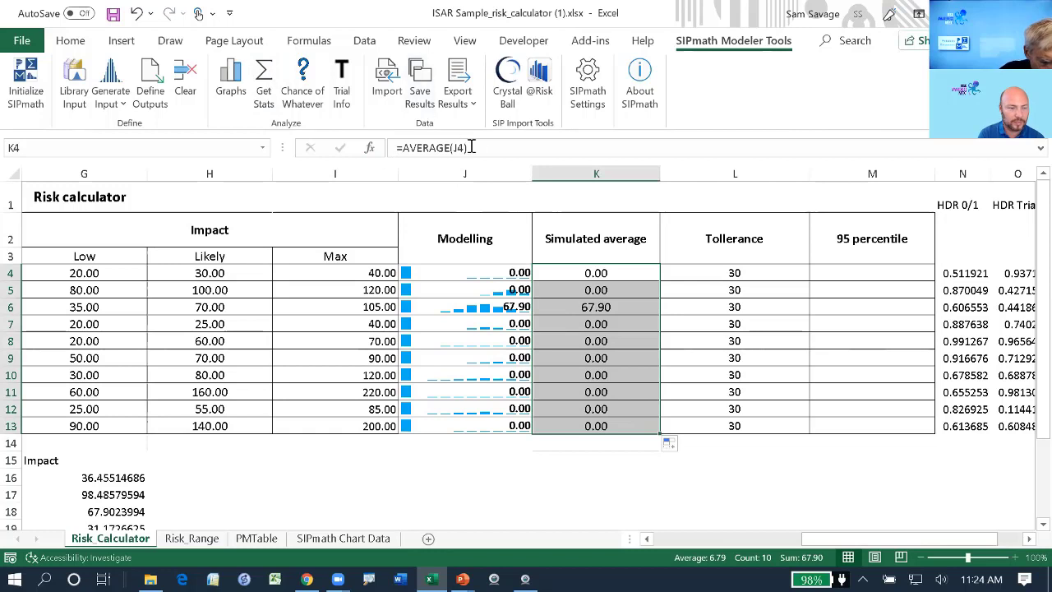
left_click(262, 90)
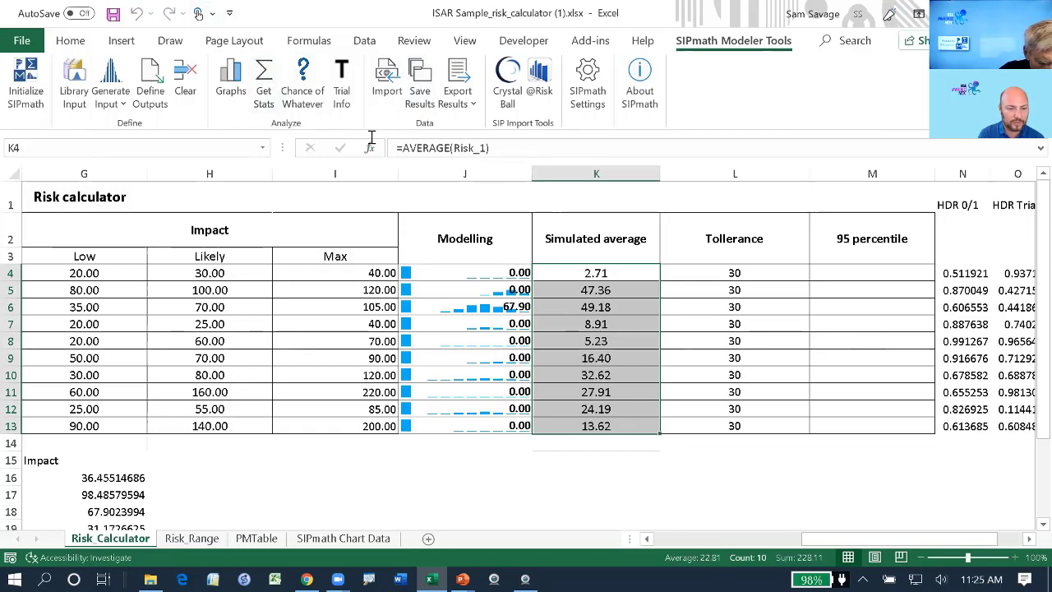
Inspect the converted Simulated average formulas from K4 down to K10.
left_click(599, 272)
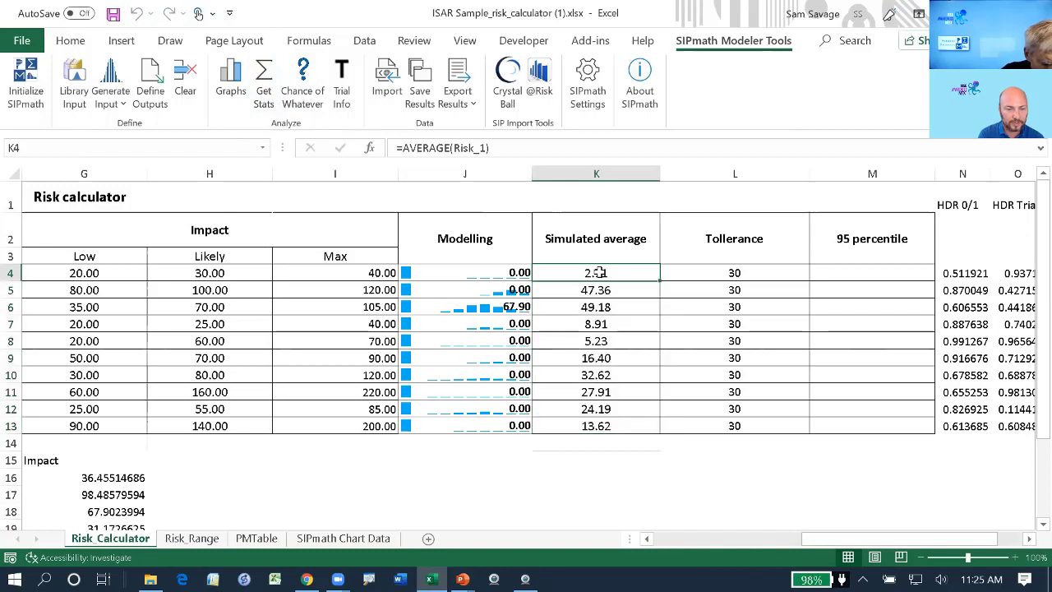
key("Down")
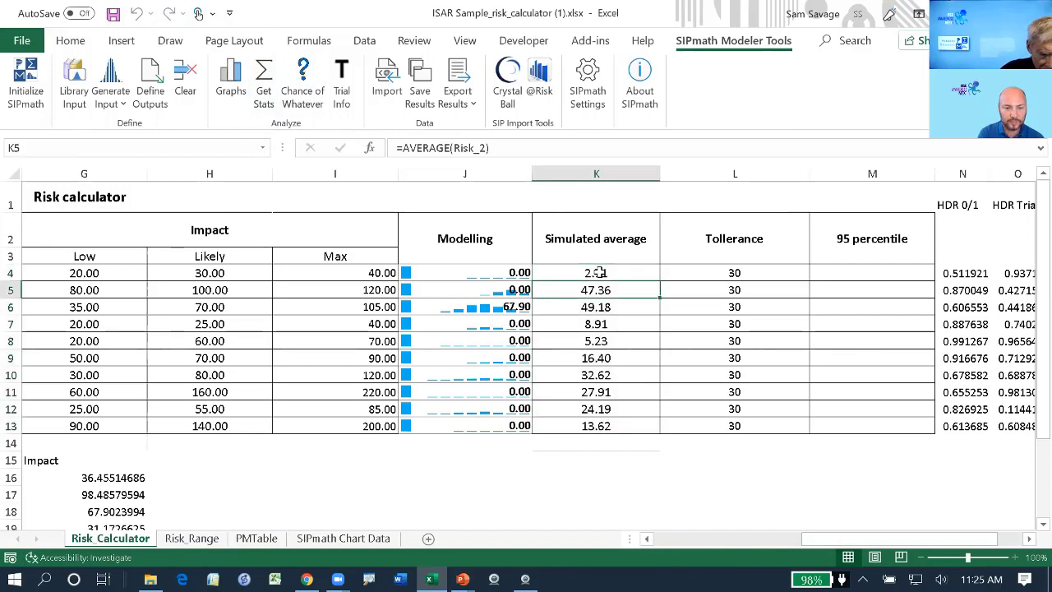
key("Down")
key("Down")
key("Down")
key("Down")
key("Down")
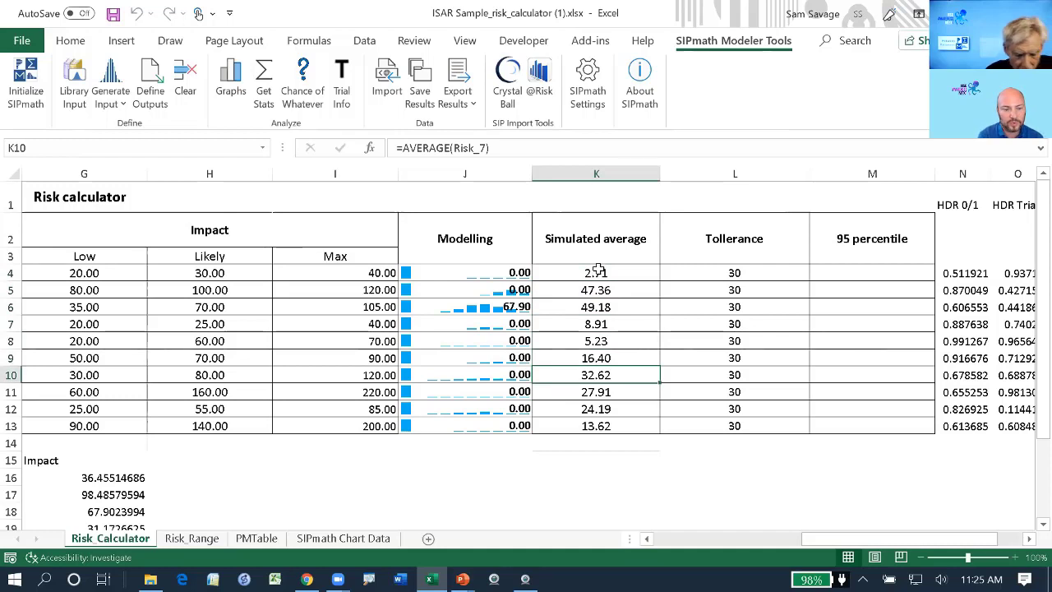
Rename the Tollerance column heading in L2 to Exceedance.
left_click(721, 239)
type("E")
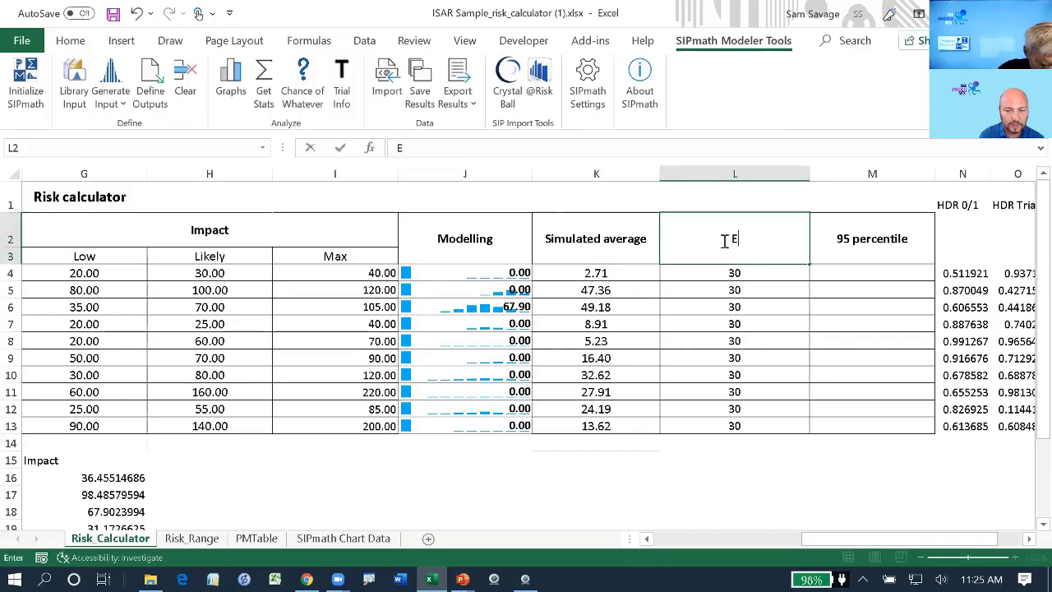
type("xceeda")
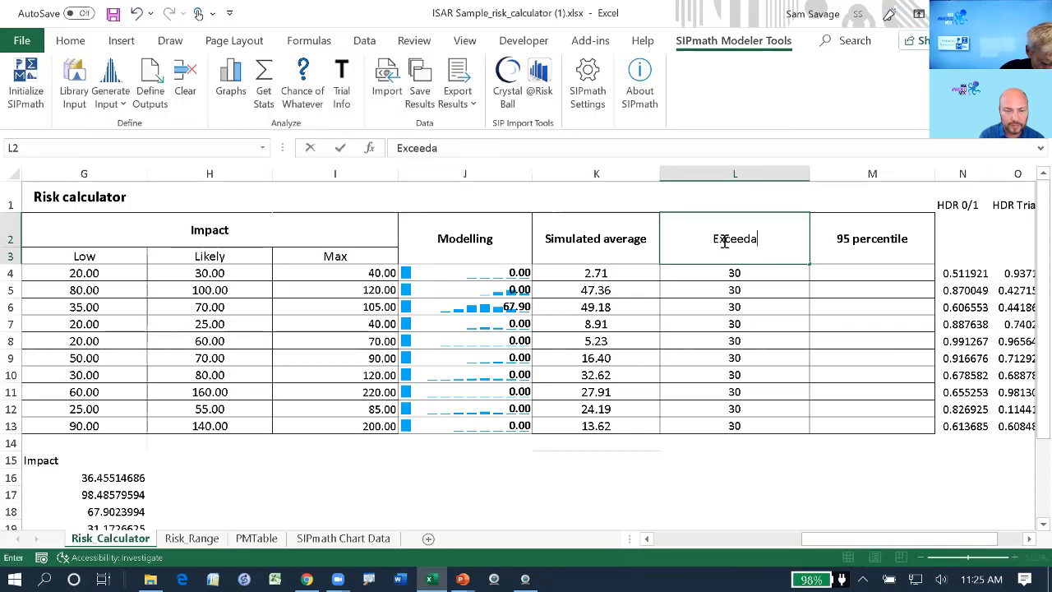
type("nce")
key("ctrl+Return")
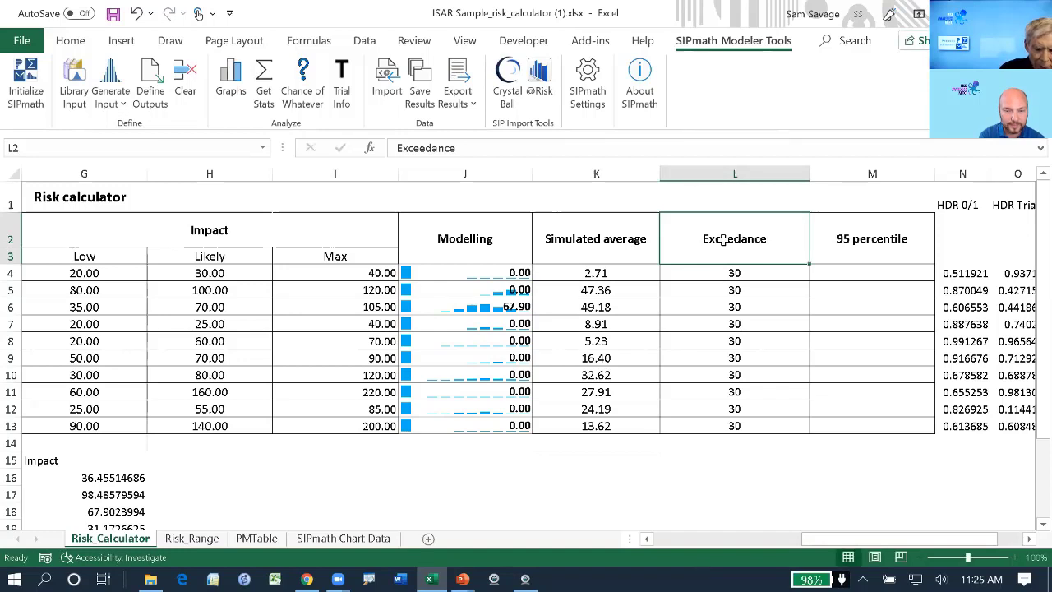
Change the column headings to Chance of Exceeding in M2 and Limit in L2.
left_click(857, 238)
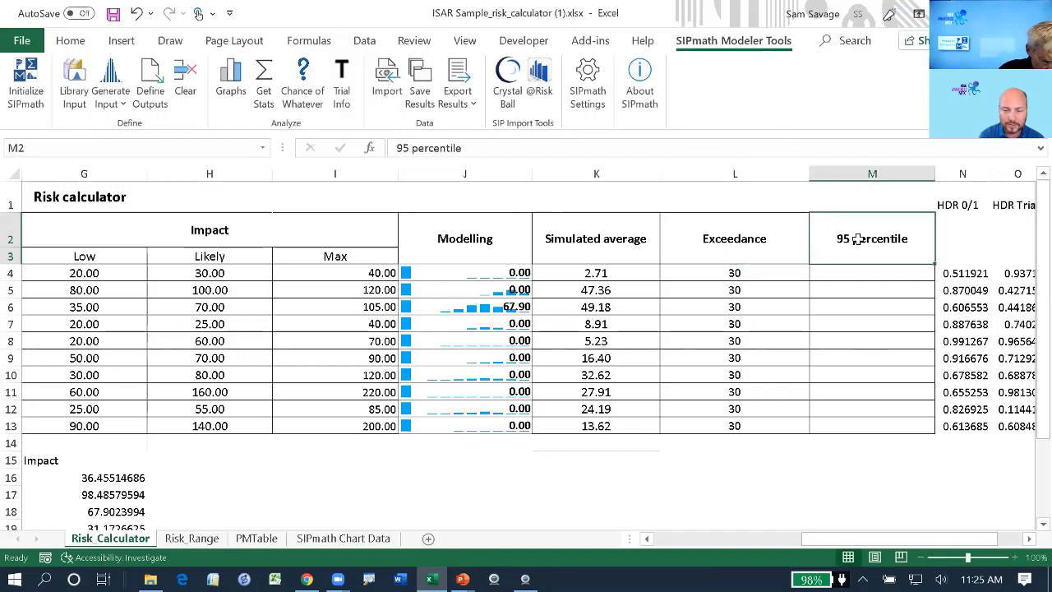
type("Chance of")
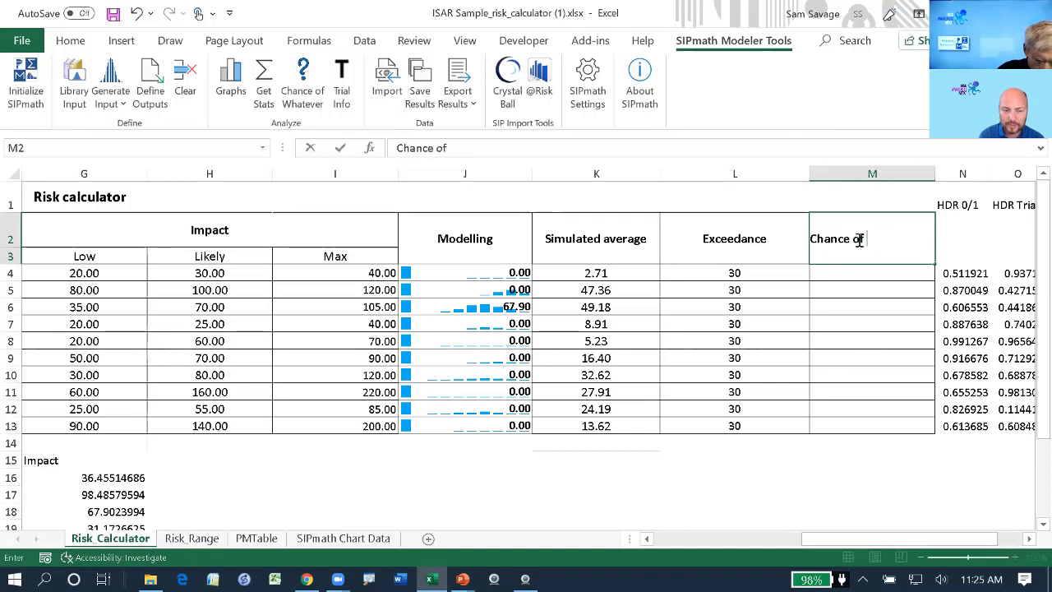
type(" Exceeding")
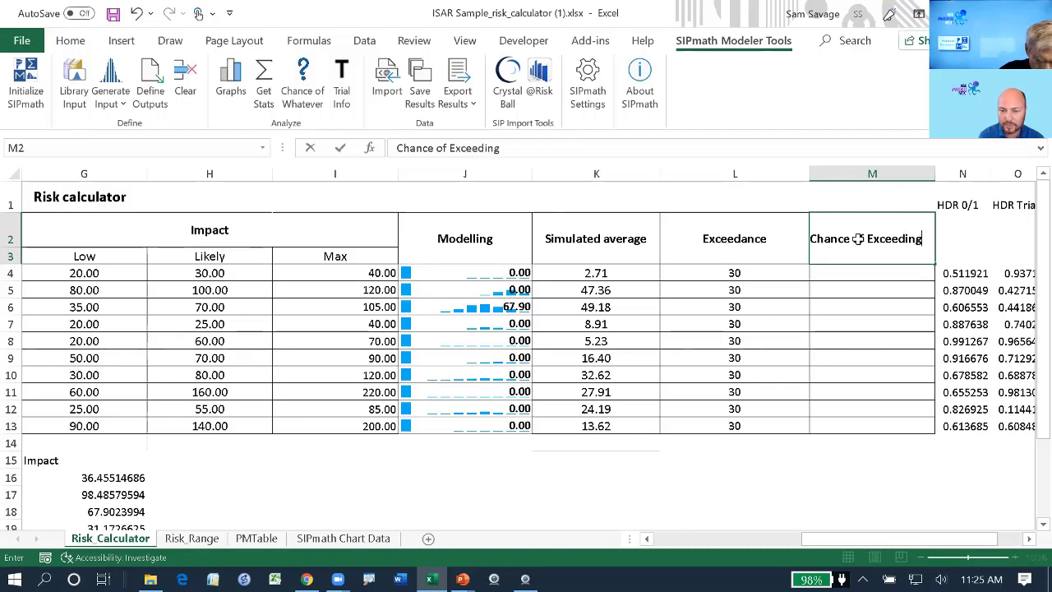
key("ctrl+Return")
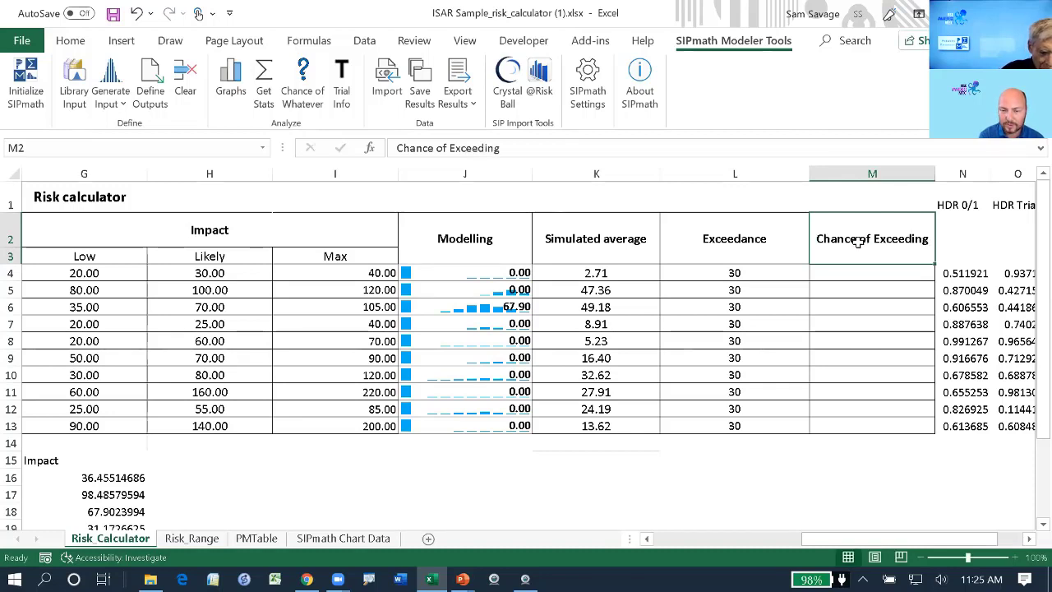
left_click(734, 244)
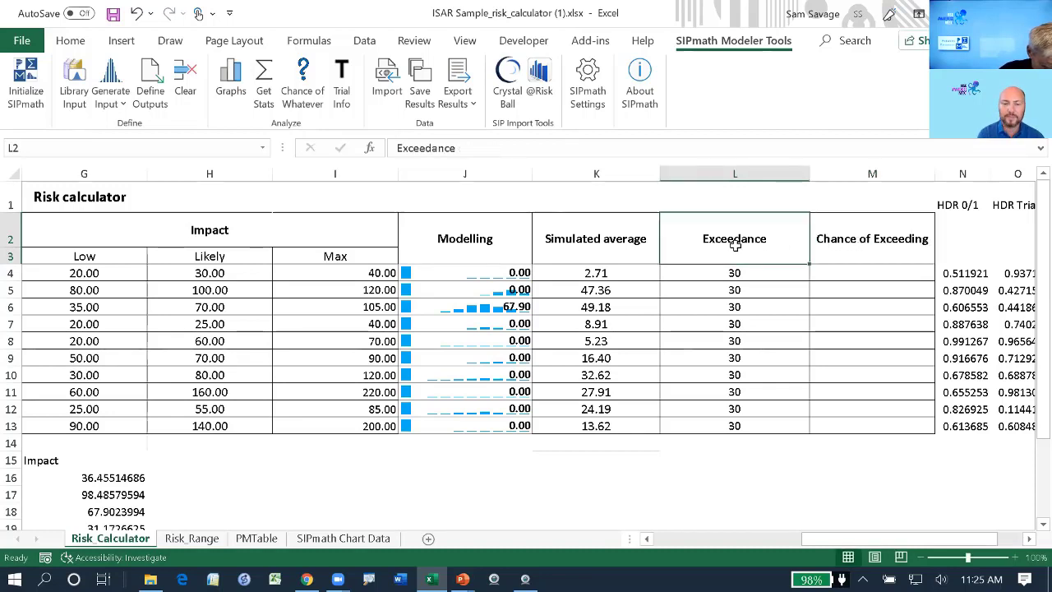
type("Limit")
key("ctrl+Return")
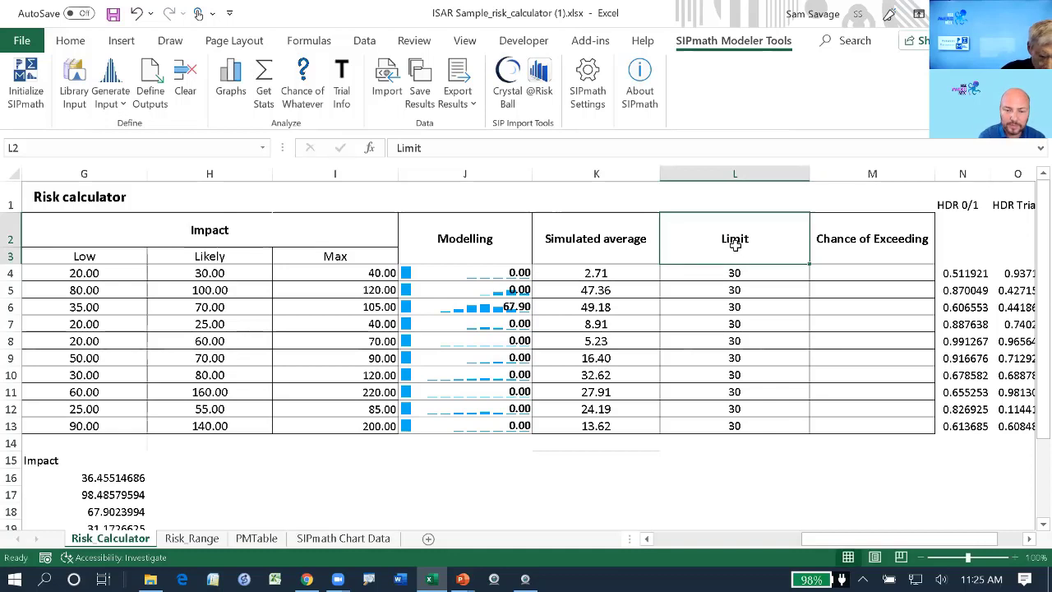
Calculate the Chance of Exceeding in M4:M13 with Chance of Whatever, using outputs J4:J13, relation >, and targets L4:L13.
left_click(864, 274)
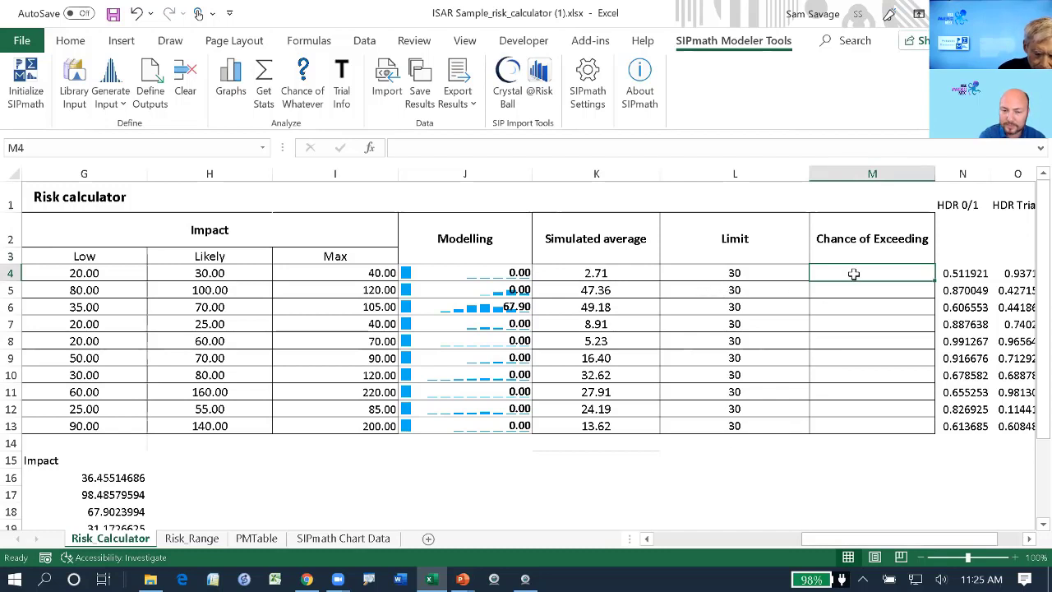
left_click_drag(853, 273, 851, 427)
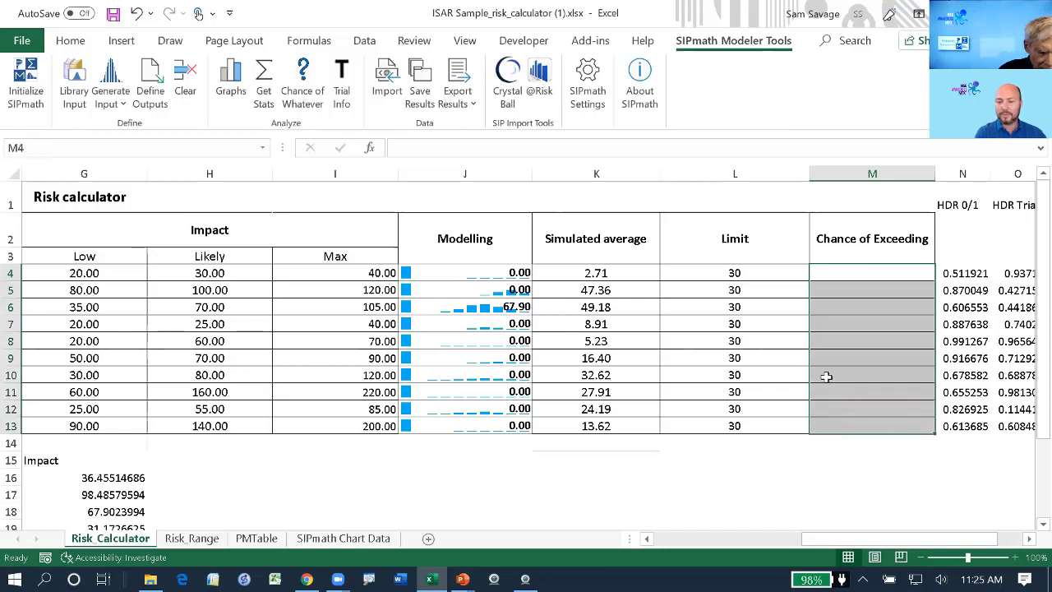
left_click(300, 78)
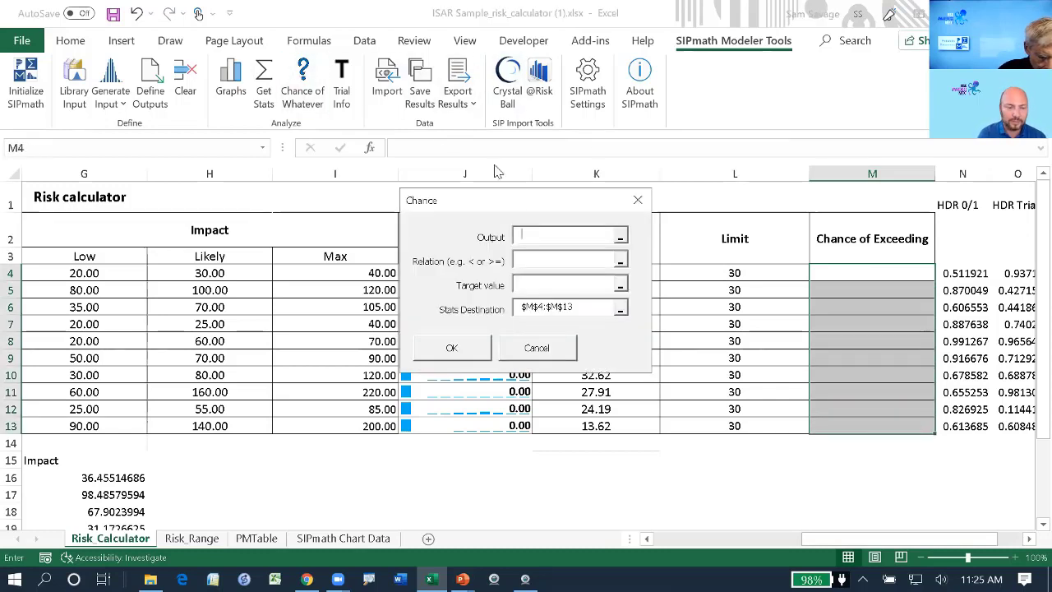
left_click_drag(526, 212, 271, 176)
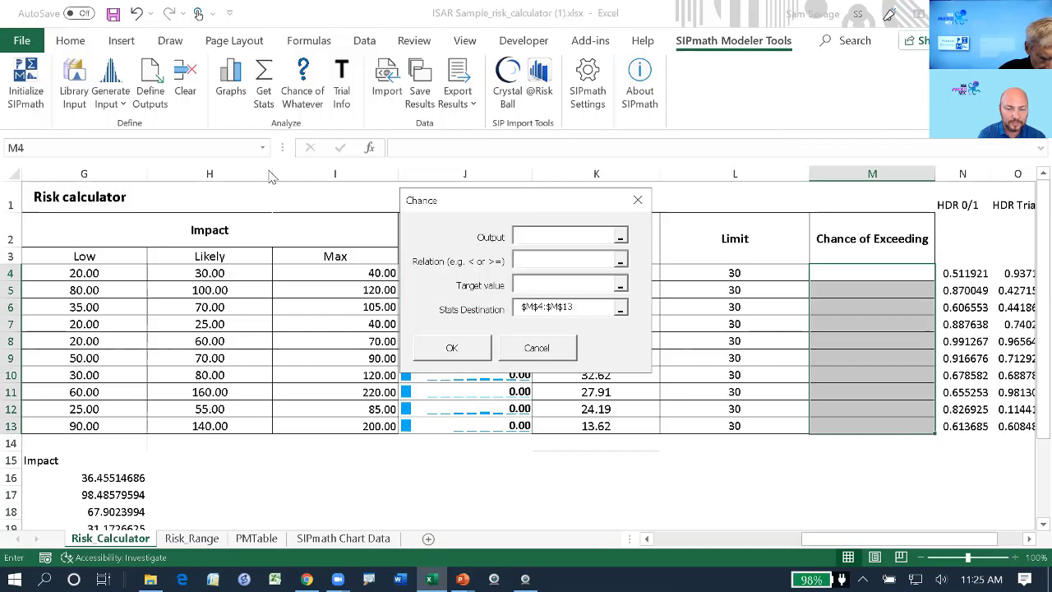
left_click_drag(448, 272, 482, 422)
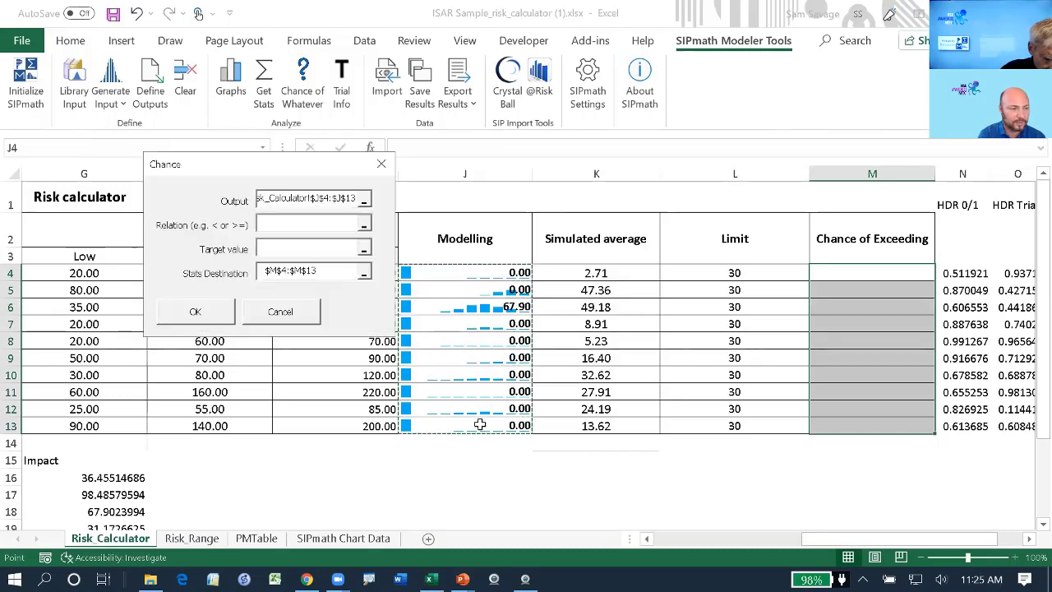
left_click(271, 227)
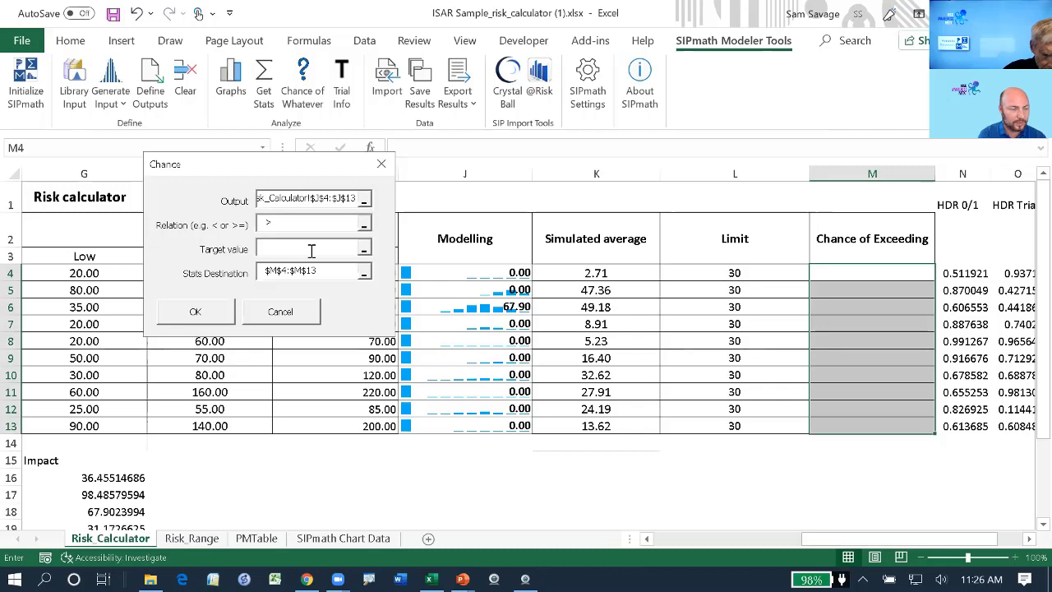
left_click_drag(712, 268, 734, 425)
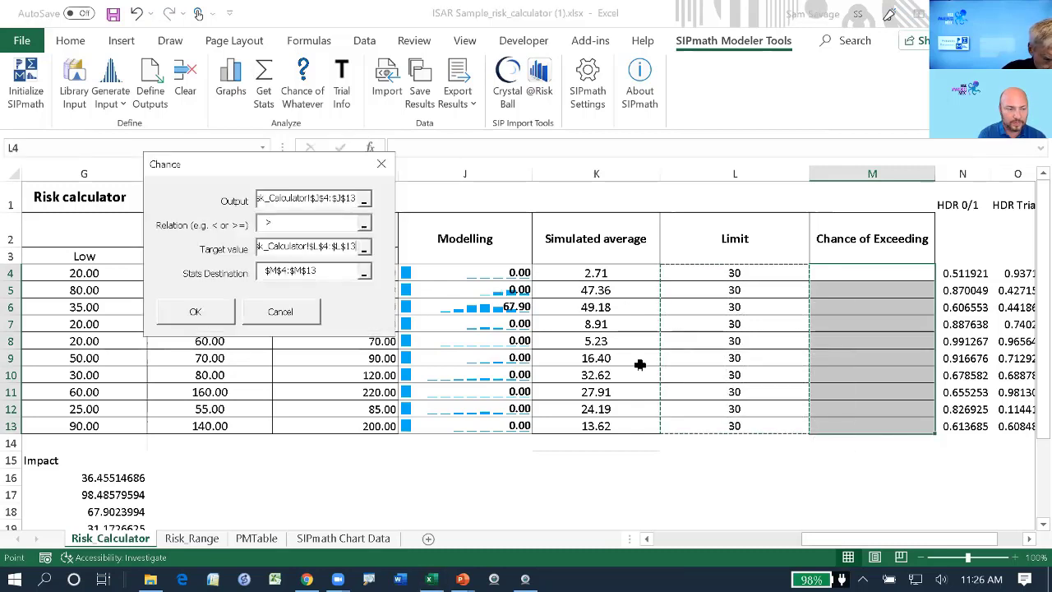
left_click(195, 313)
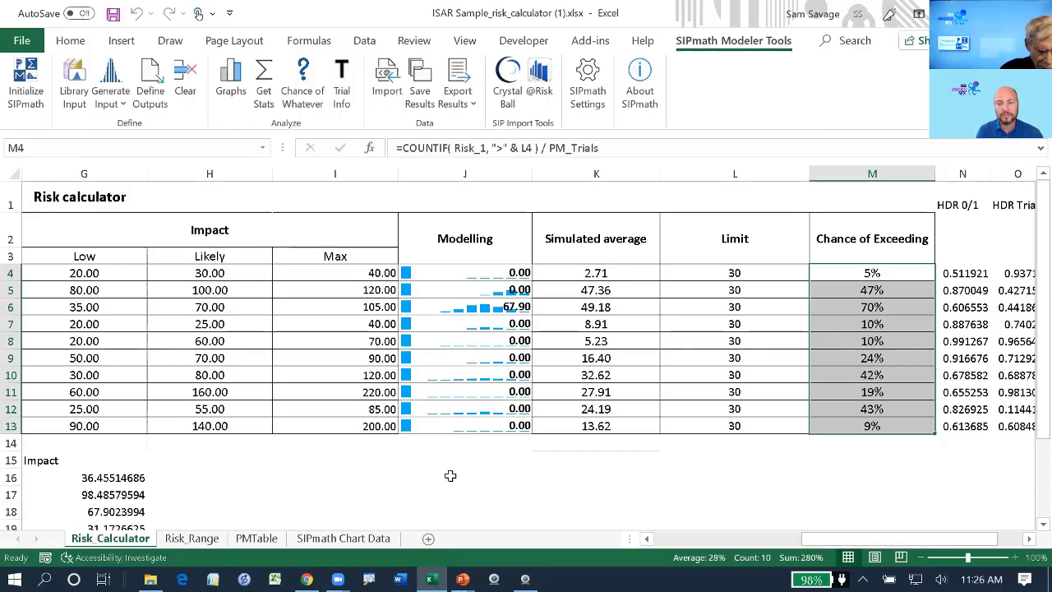
Label I14 as Total and sum the modelled risks J4:J13 in J14.
left_click(362, 454)
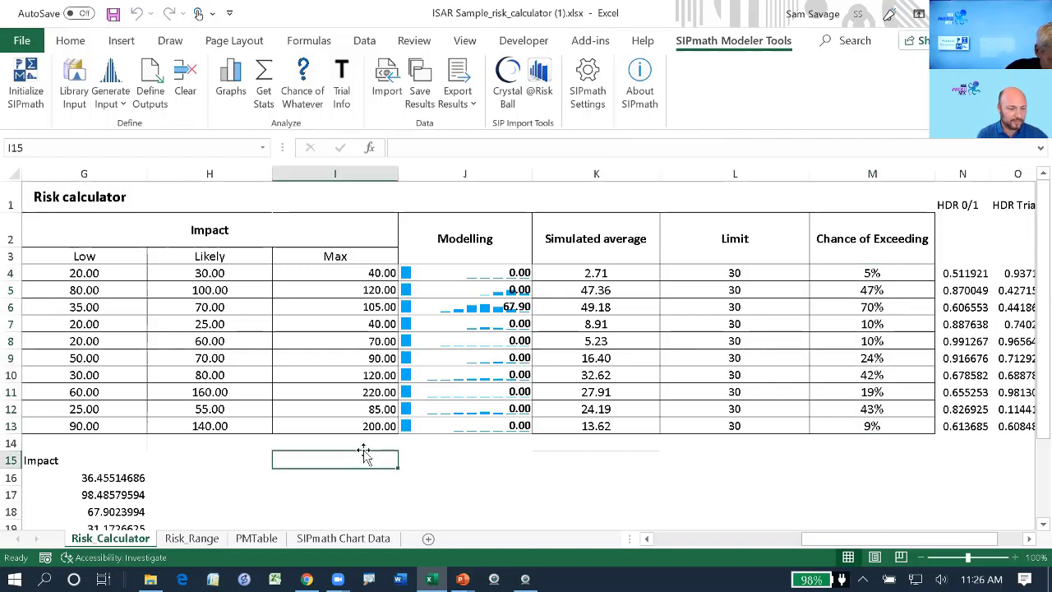
left_click(363, 443)
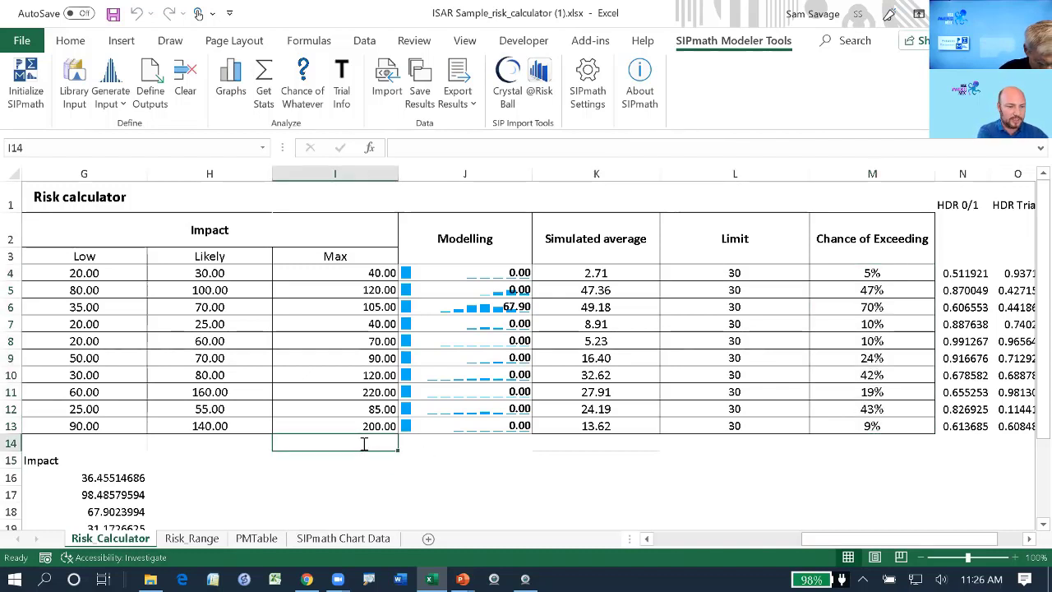
type("Total")
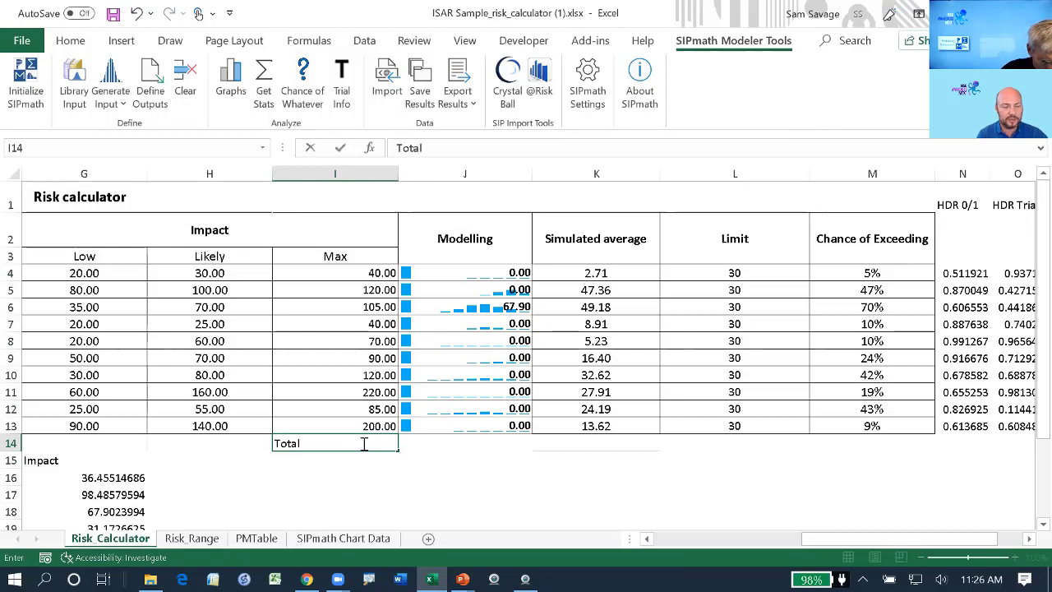
key("Tab")
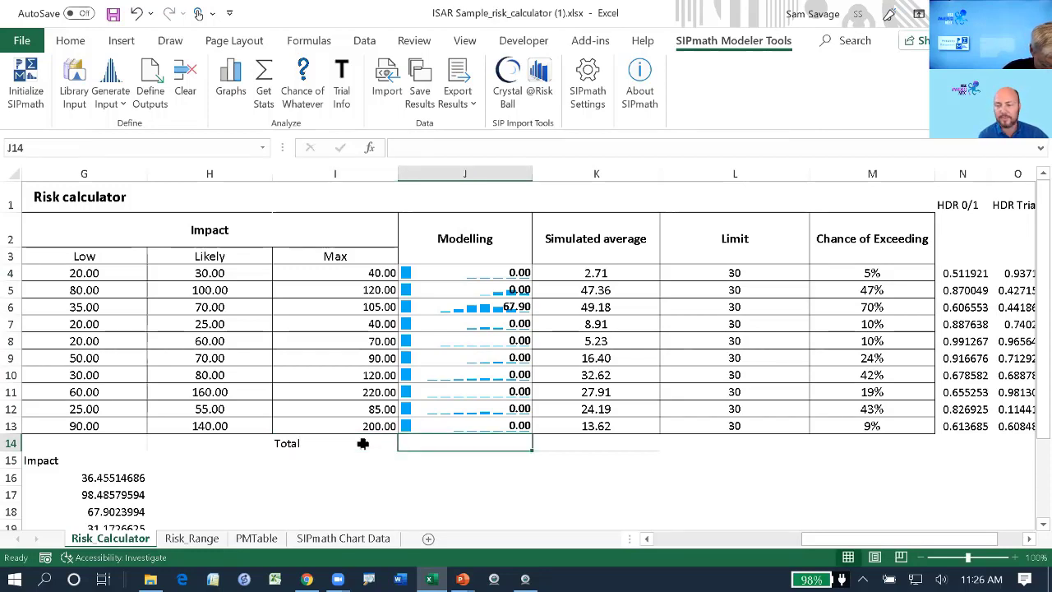
type("=sum(")
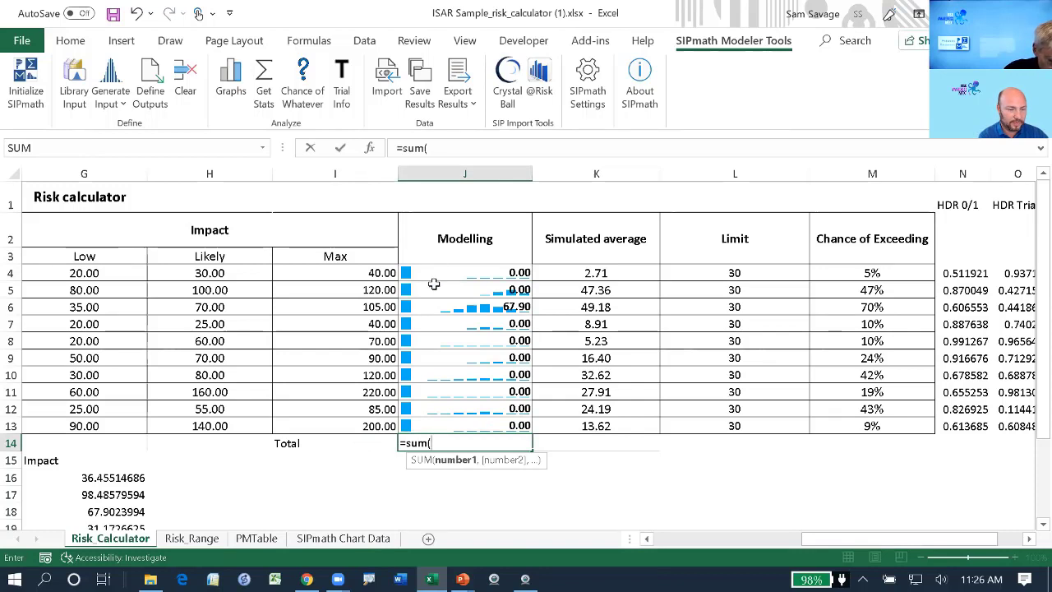
left_click_drag(442, 276, 457, 432)
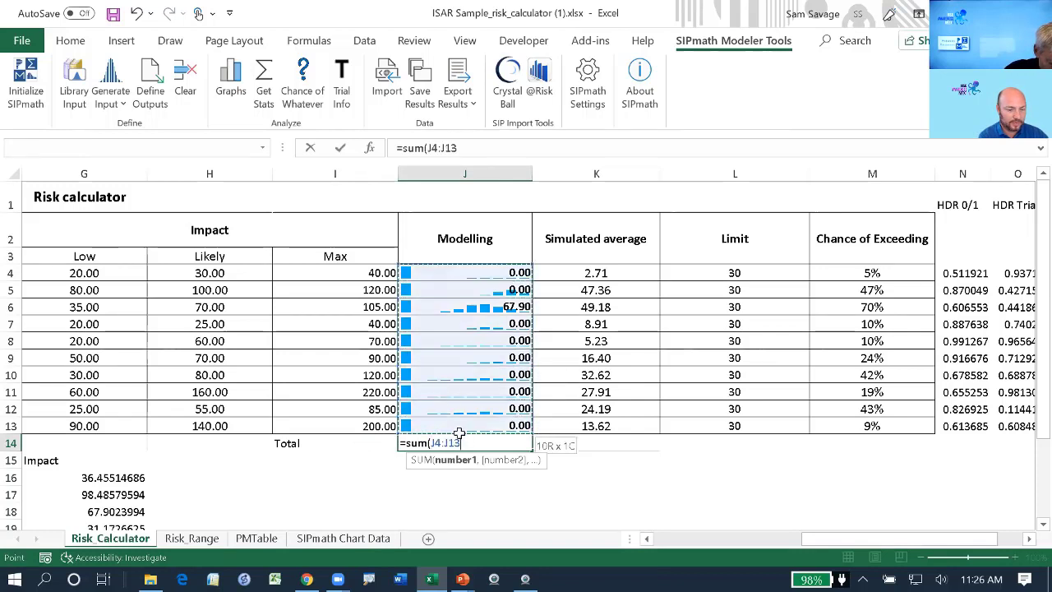
key("ctrl+Return")
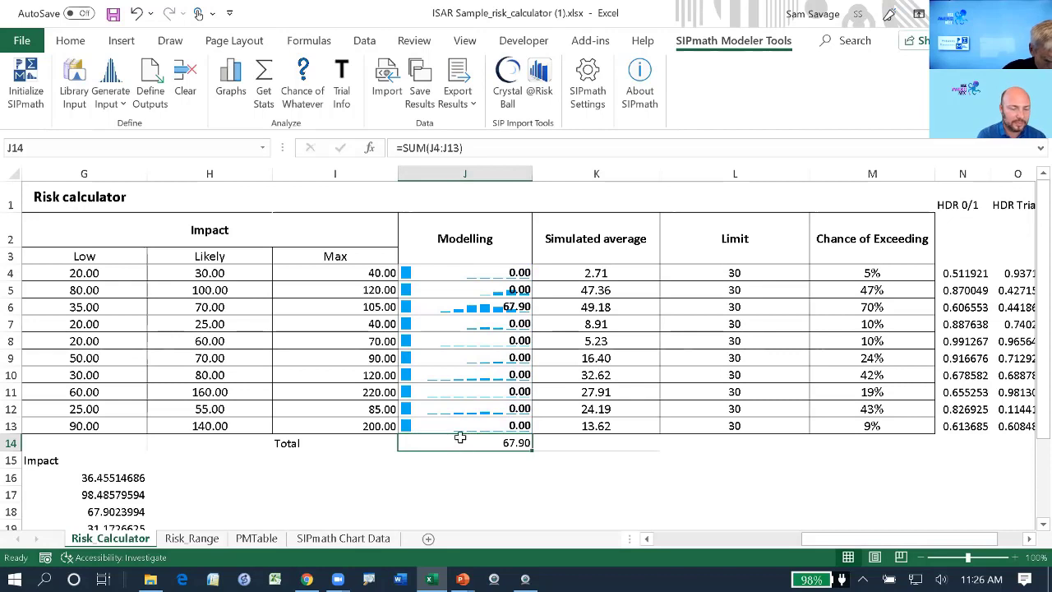
Define J14 as a SIPmath output named from I14, with its sparkline in J14.
left_click(145, 77)
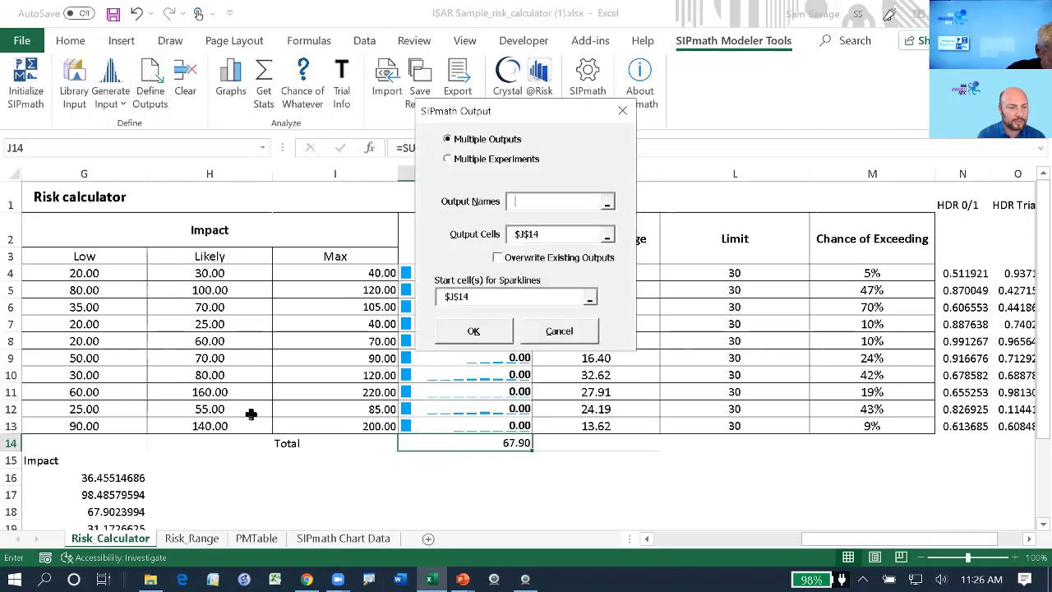
left_click(280, 442)
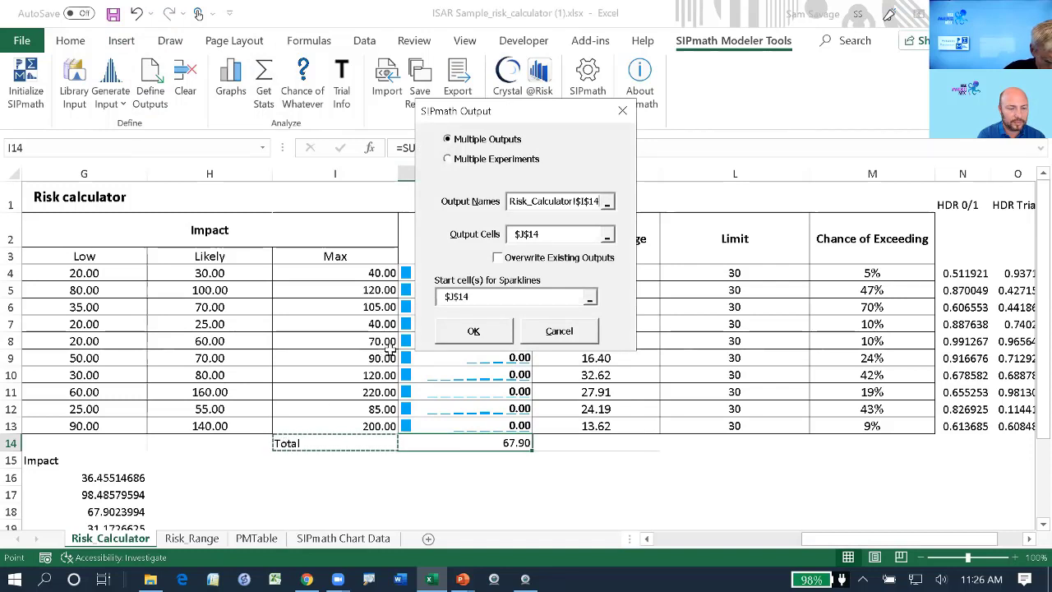
left_click(483, 328)
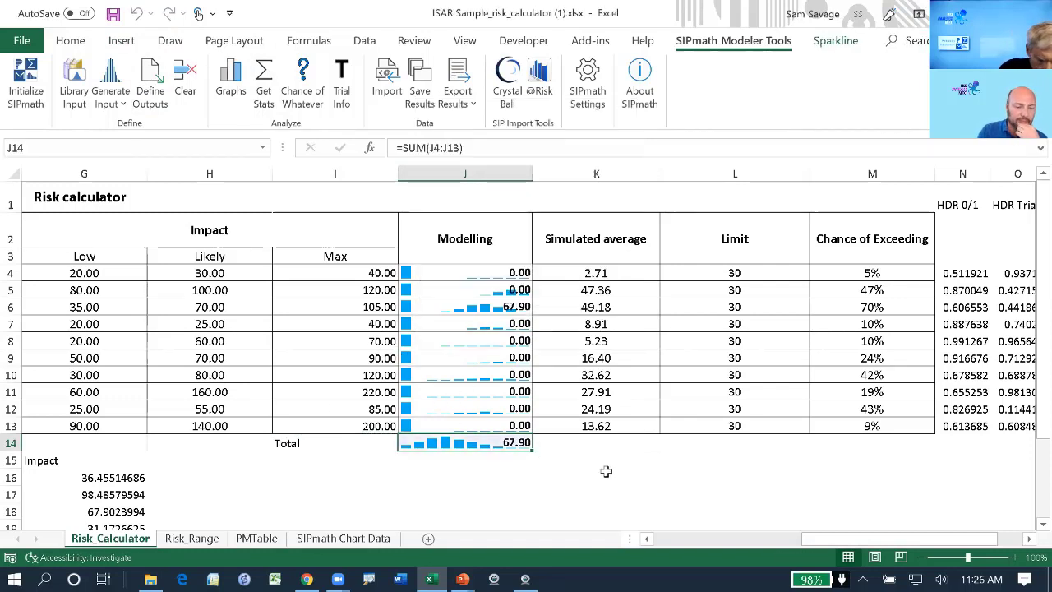
Enter a limit of 150 for the Total row in L14.
left_click(721, 446)
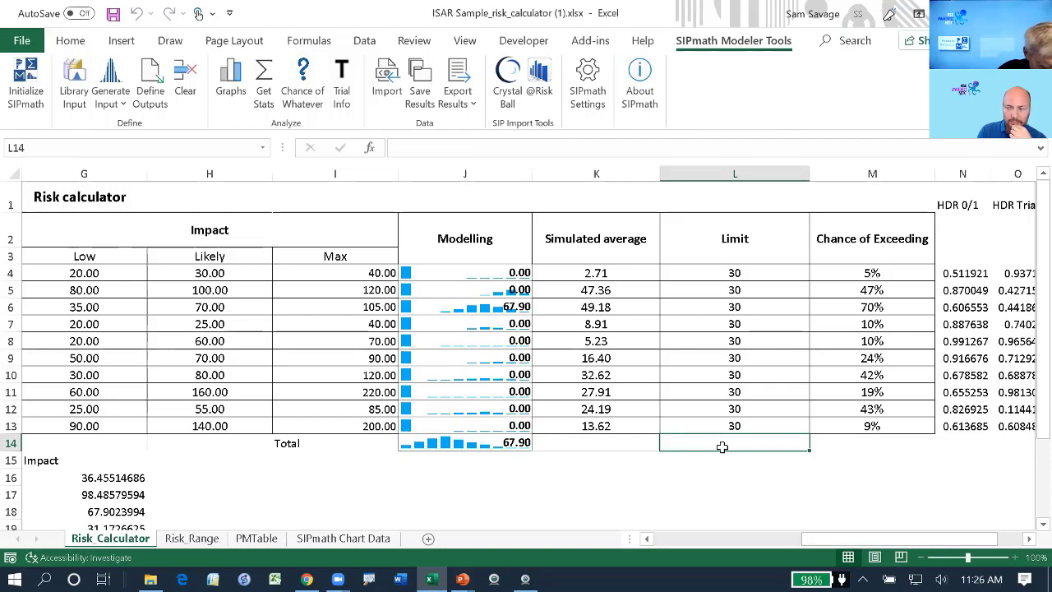
type("15")
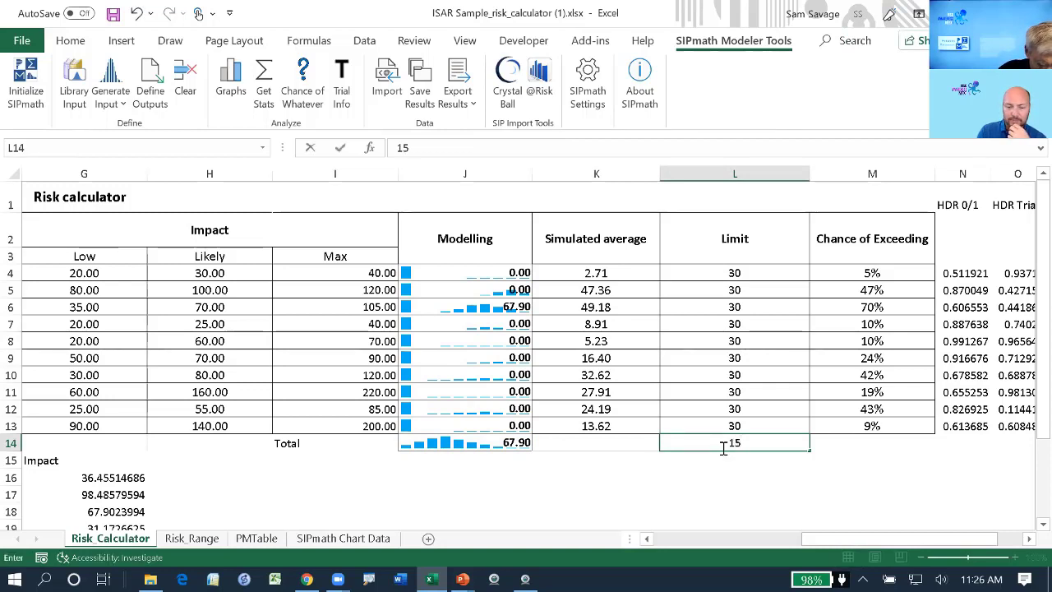
type("0")
key("Return")
key("Right")
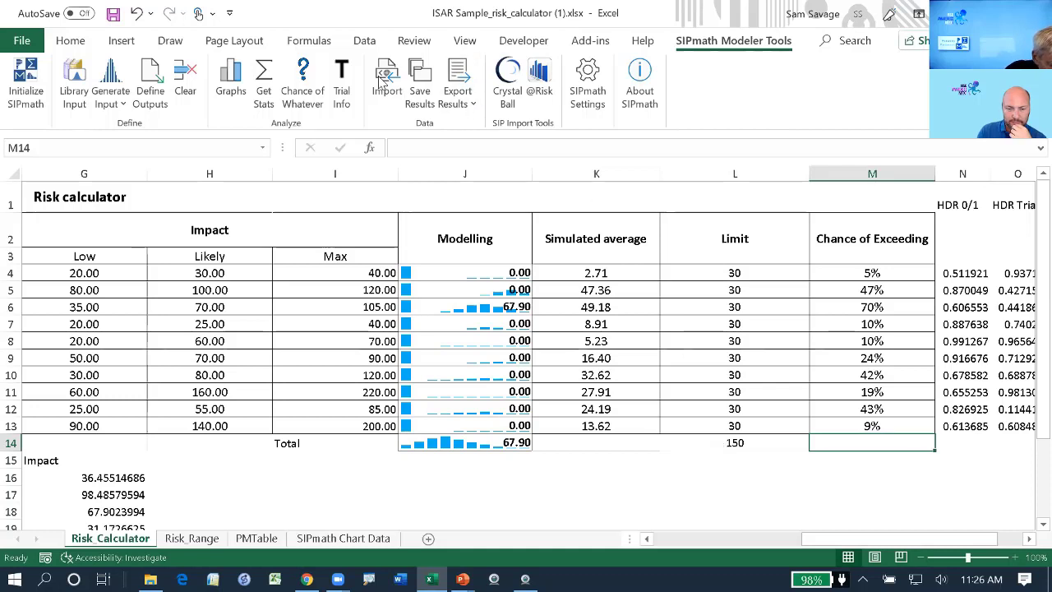
Set up a Chance of Whatever calculation in M14 with J14 as the output and > as the relation.
left_click(304, 78)
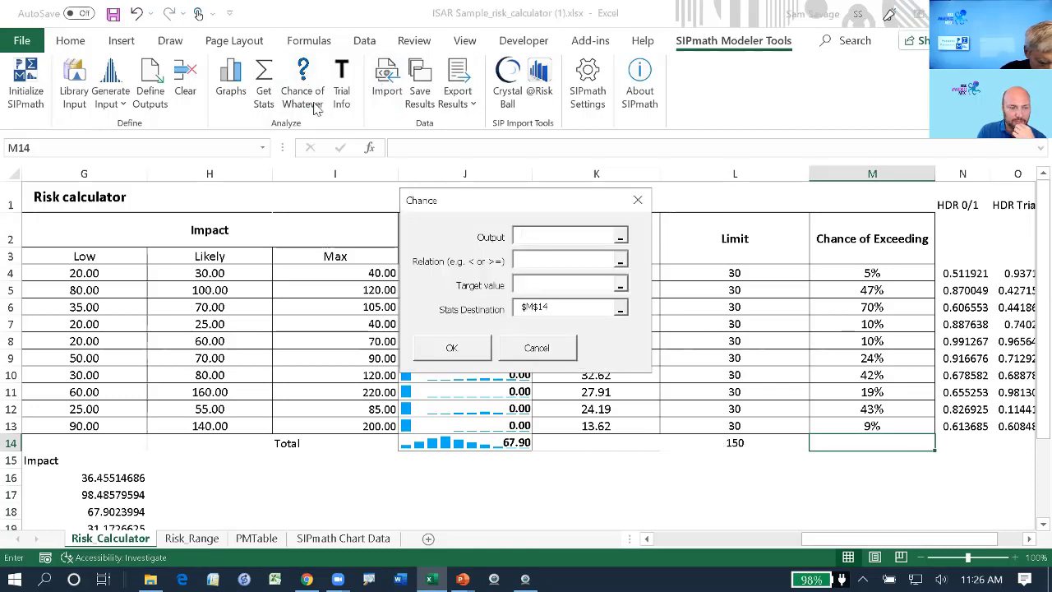
left_click(448, 444)
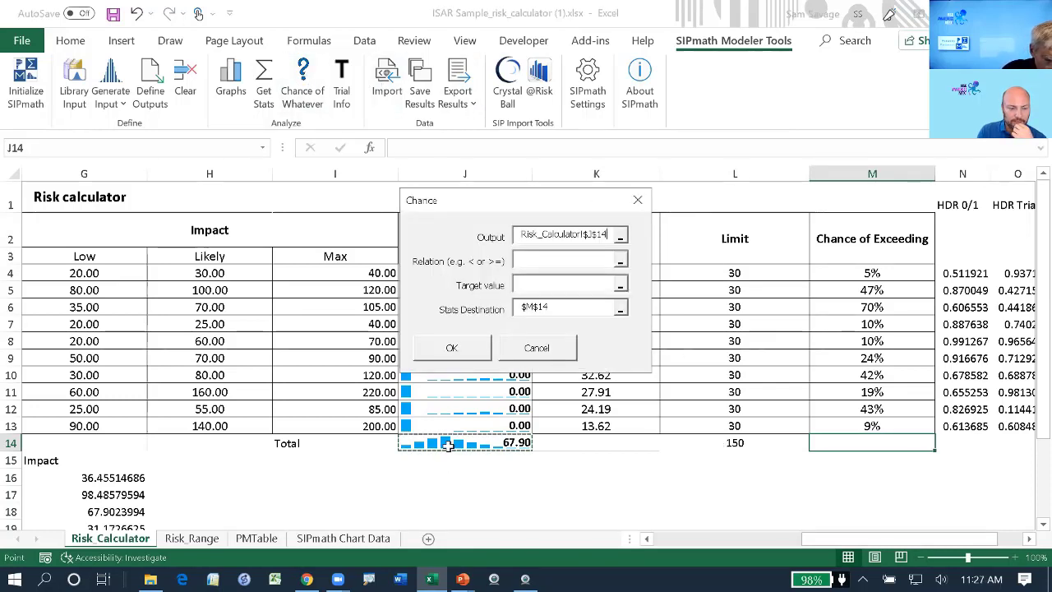
left_click(538, 259)
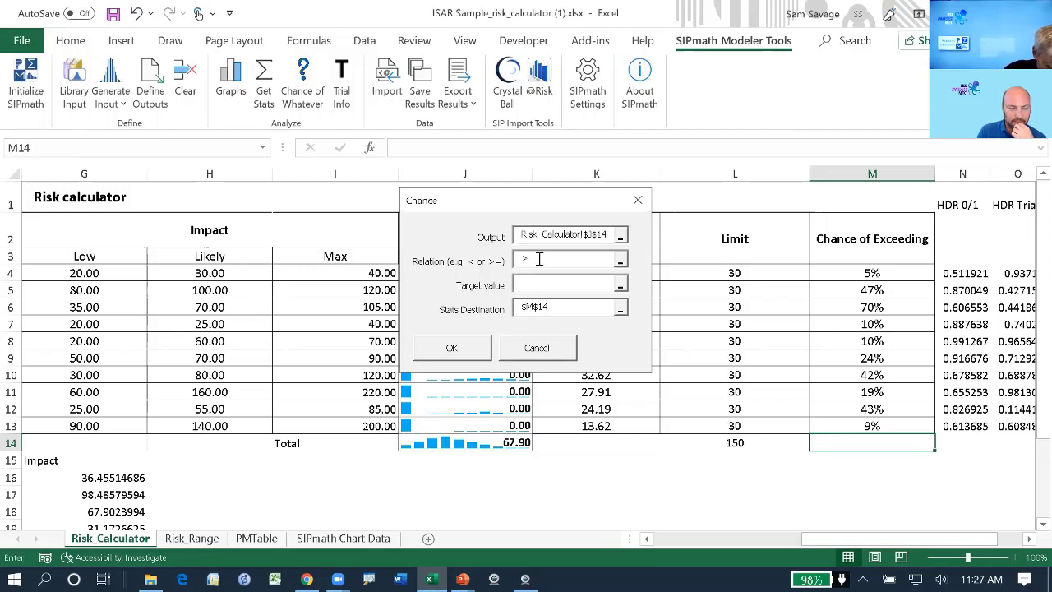
type(">")
left_click(738, 443)
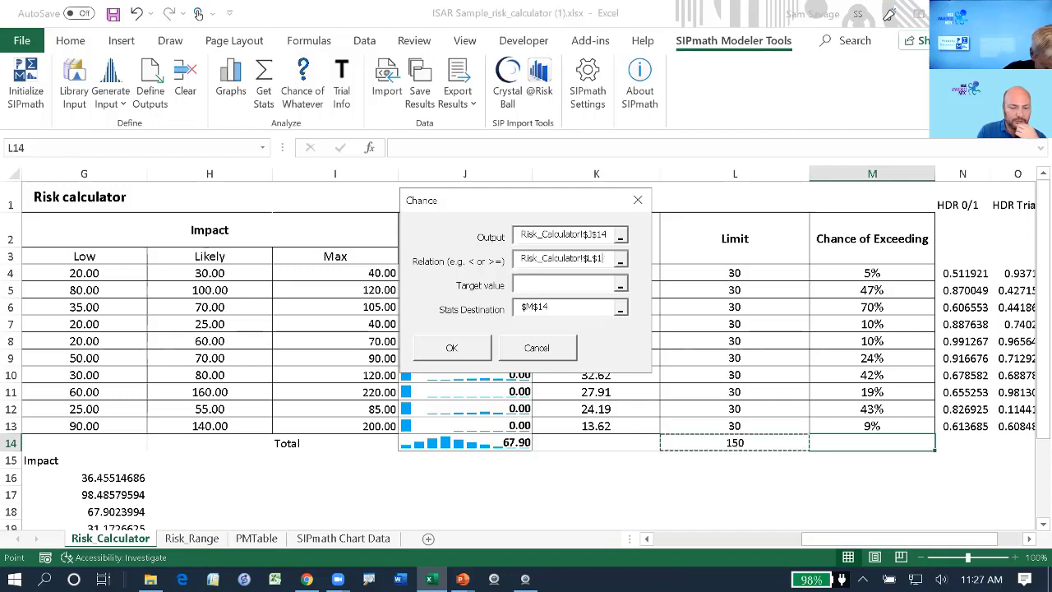
key("BackSpace")
key("BackSpace")
key("BackSpace")
key("BackSpace")
key("BackSpace")
key("BackSpace")
key("BackSpace")
key("BackSpace")
key("BackSpace")
key("BackSpace")
key("BackSpace")
key("BackSpace")
key("BackSpace")
key("BackSpace")
key("BackSpace")
key("BackSpace")
key("BackSpace")
key("BackSpace")
key("BackSpace")
key("BackSpace")
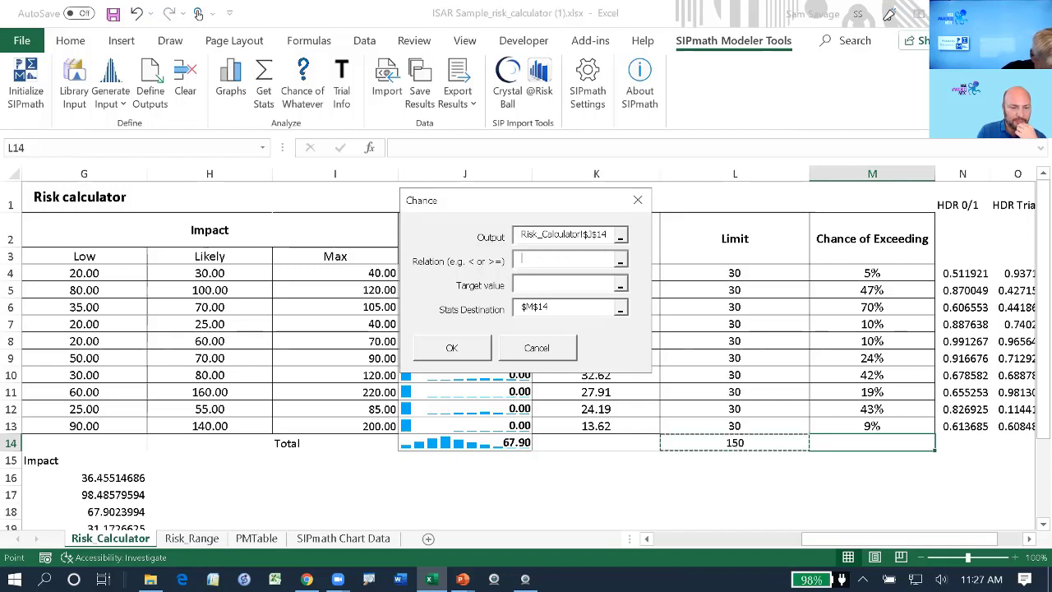
Use L14 as the target value and generate the total's chance of exceeding in M14.
left_click(548, 284)
left_click(718, 443)
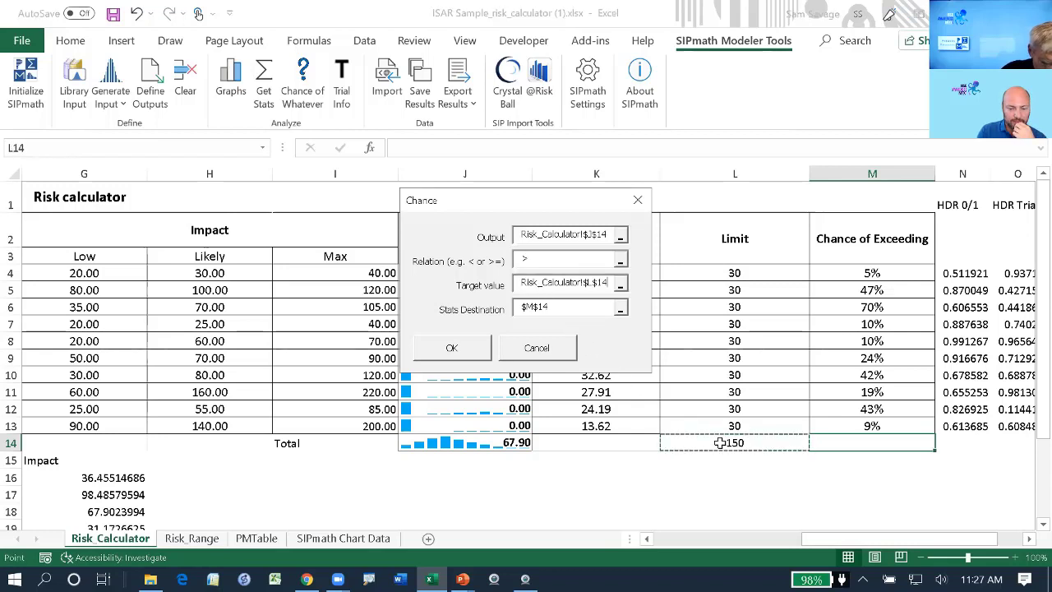
left_click(453, 348)
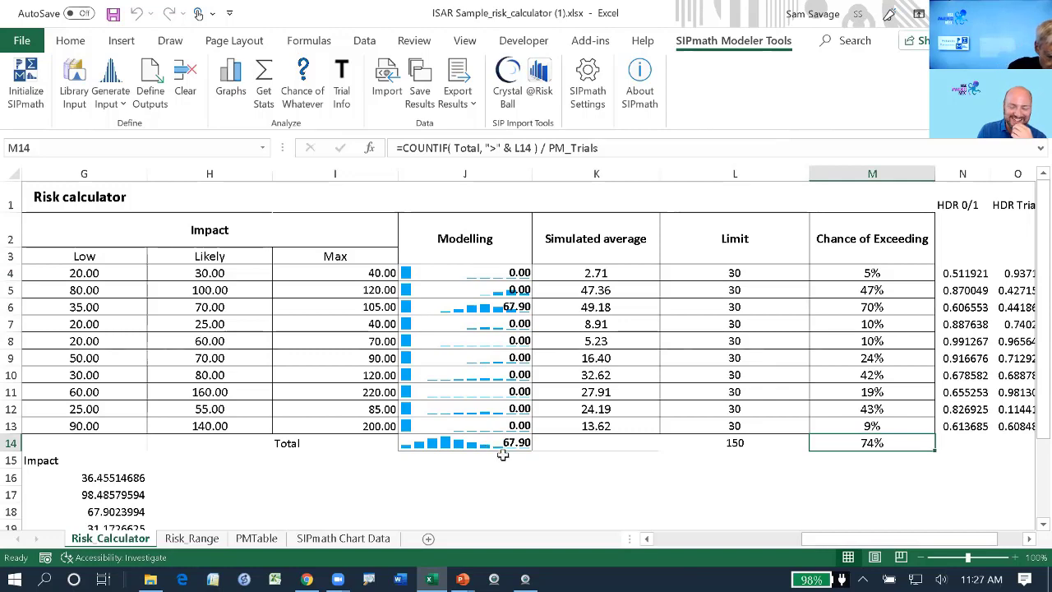
Save a copy of the workbook as ISAR Sample_risk_calculator SS in the same folder.
left_click(21, 43)
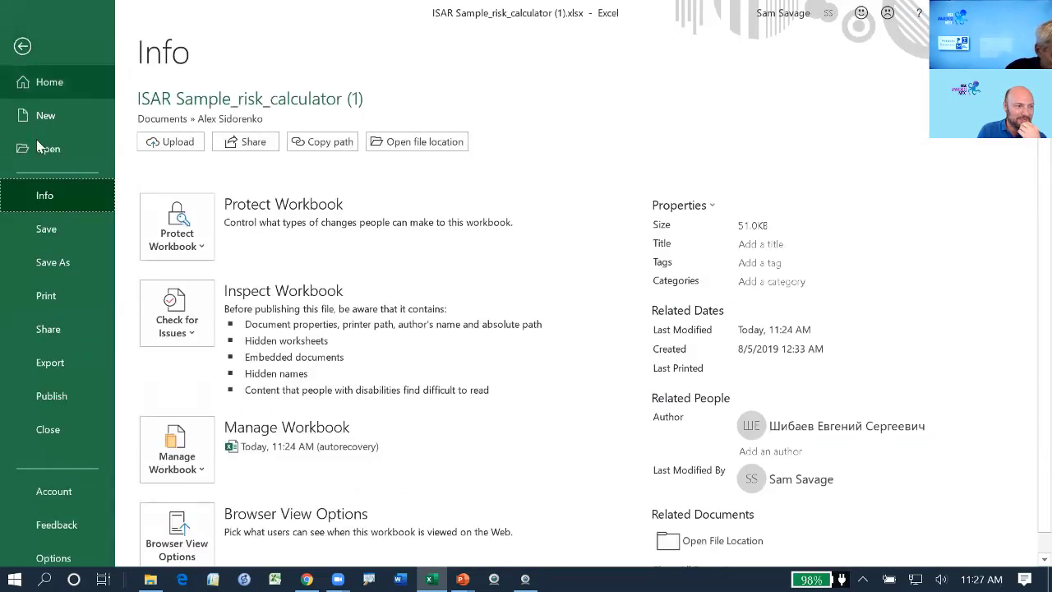
left_click(50, 265)
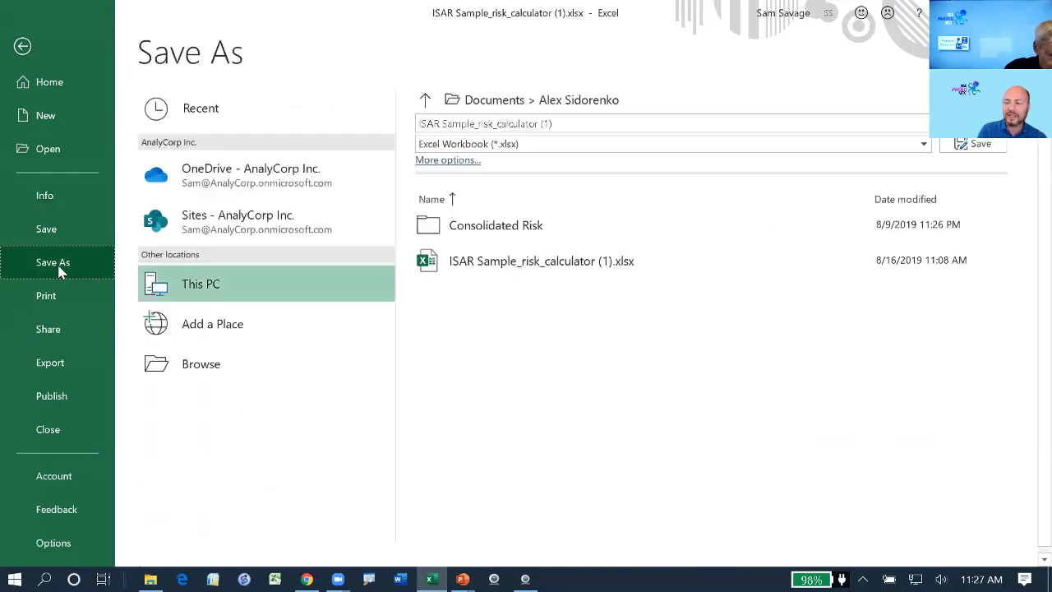
left_click(583, 119)
left_click(582, 121)
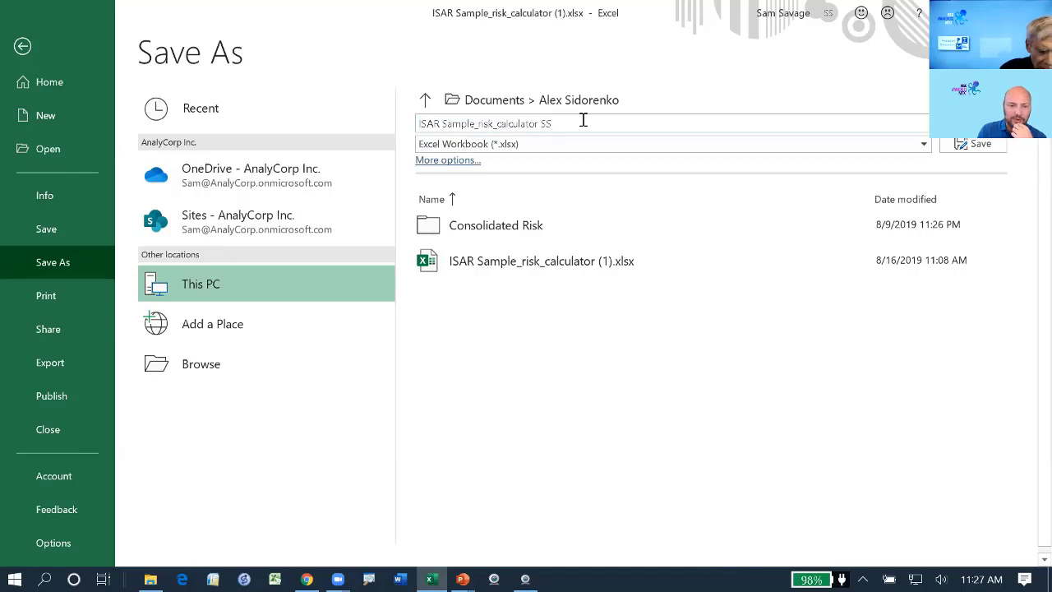
left_click(977, 146)
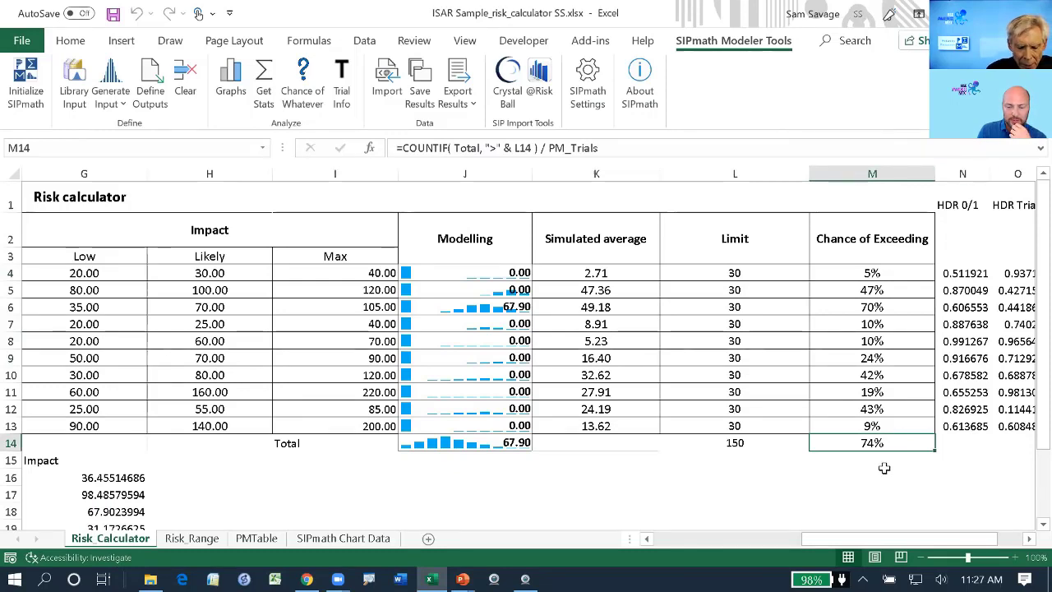
Insert a new column between Limit and Chance of Exceeding, and narrow it to less than half its width.
left_click(849, 172)
right_click(852, 176)
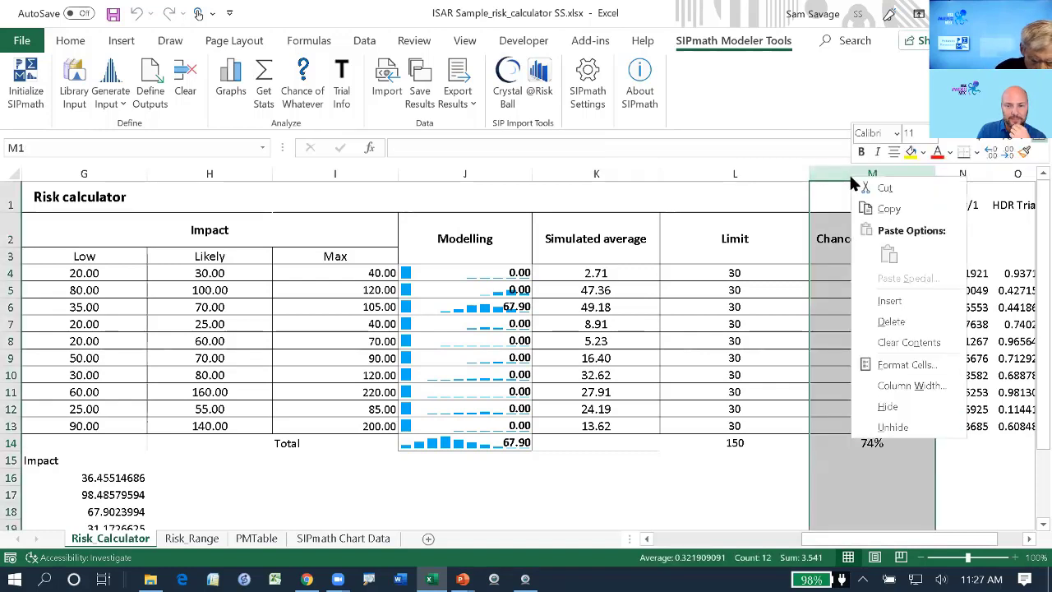
left_click(888, 301)
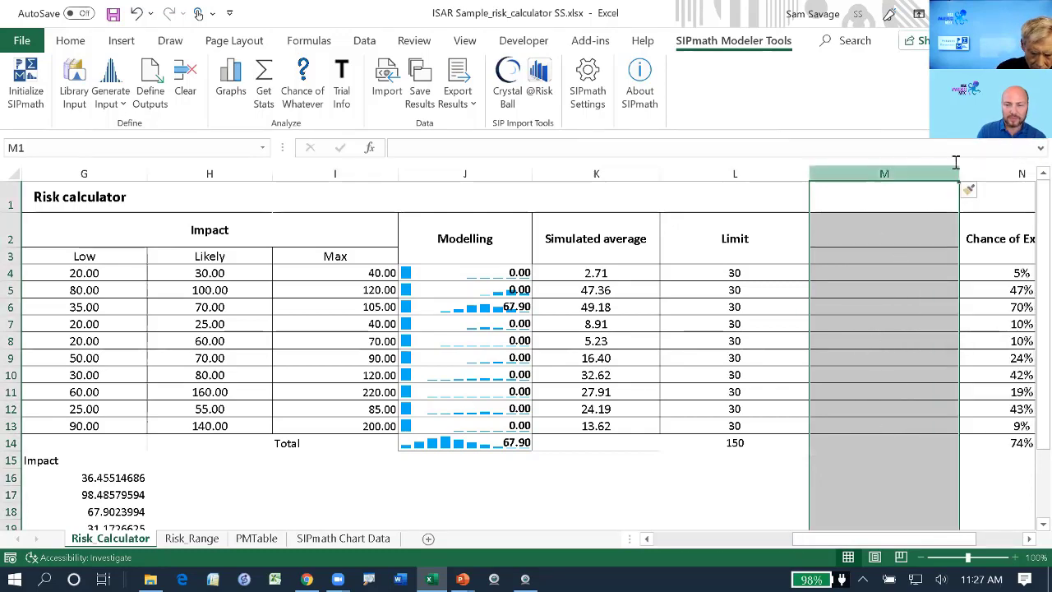
left_click_drag(958, 173, 862, 184)
left_click(814, 247)
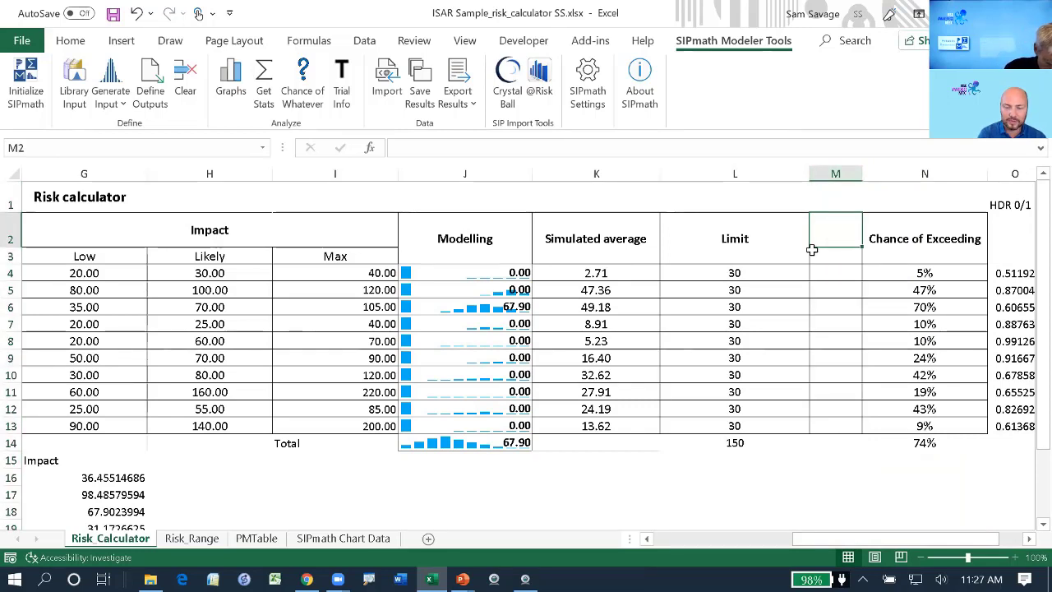
Enter 95% in M2 as the percentile level heading the new column.
type("95%")
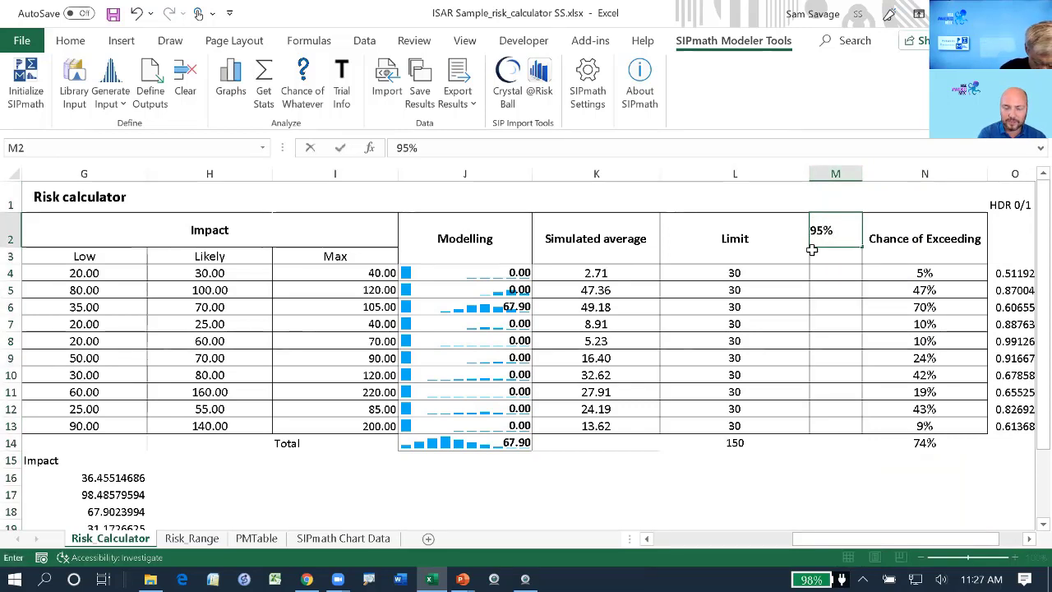
key("ctrl+Return")
Enter =PERCENTILE(J4,$M$2) in M4, with the reference to the percentile level made absolute.
key("Down")
key("Down")
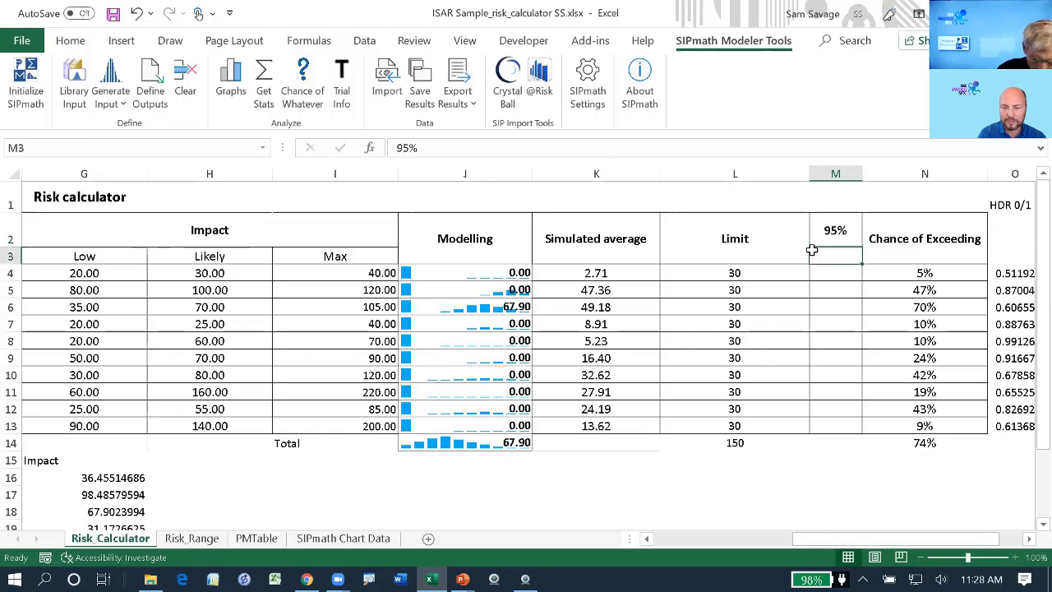
type("=")
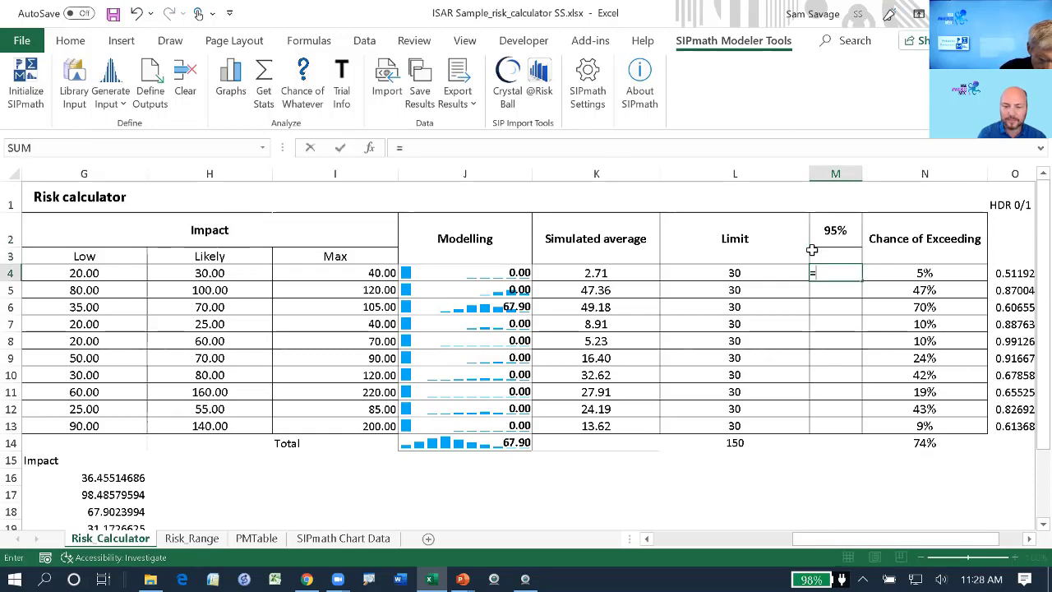
type("percenti")
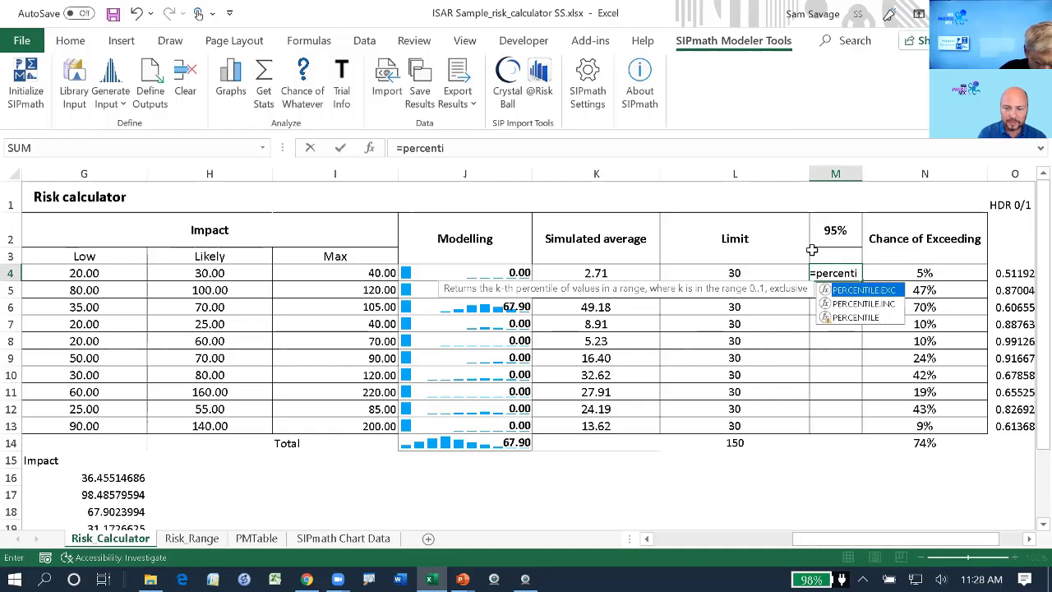
type("le")
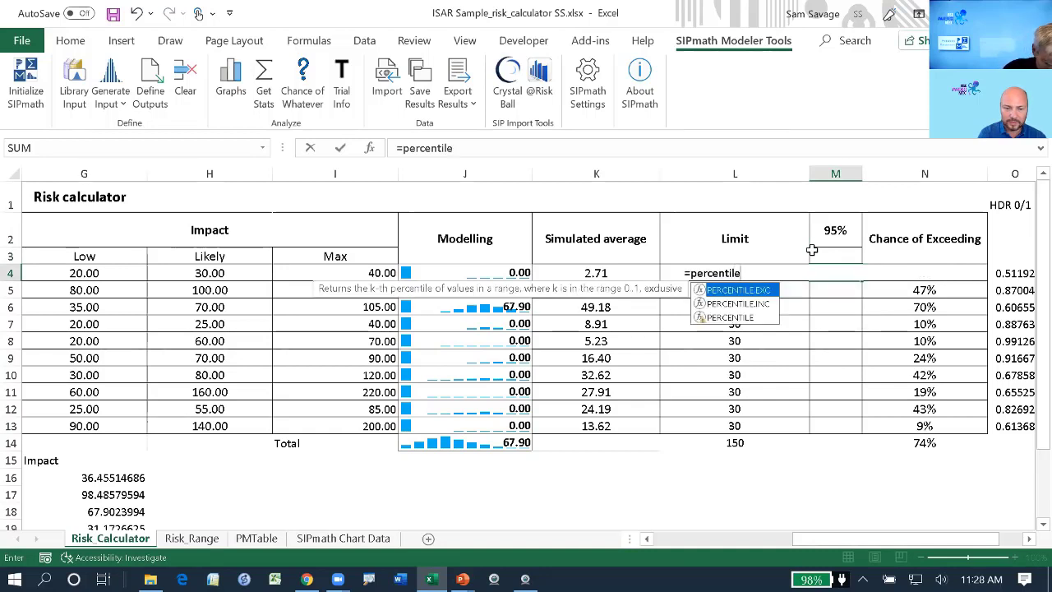
type("(")
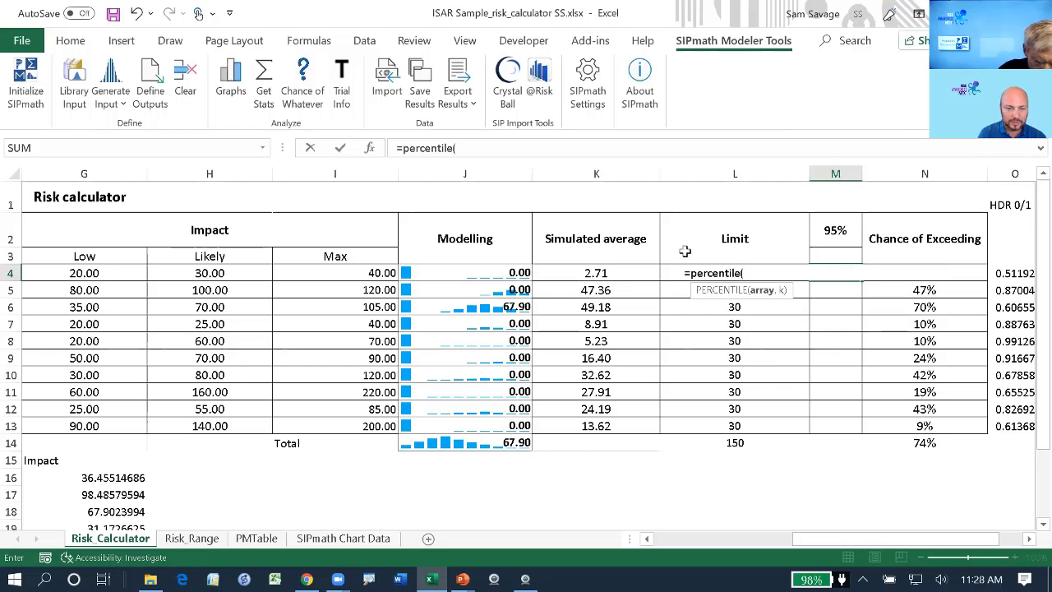
left_click(478, 271)
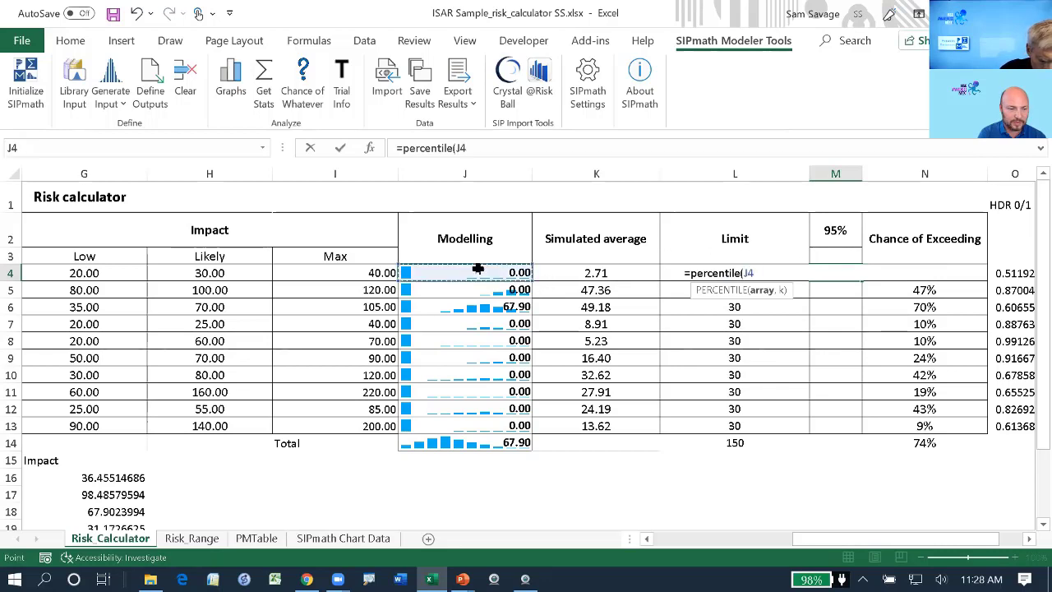
type(",")
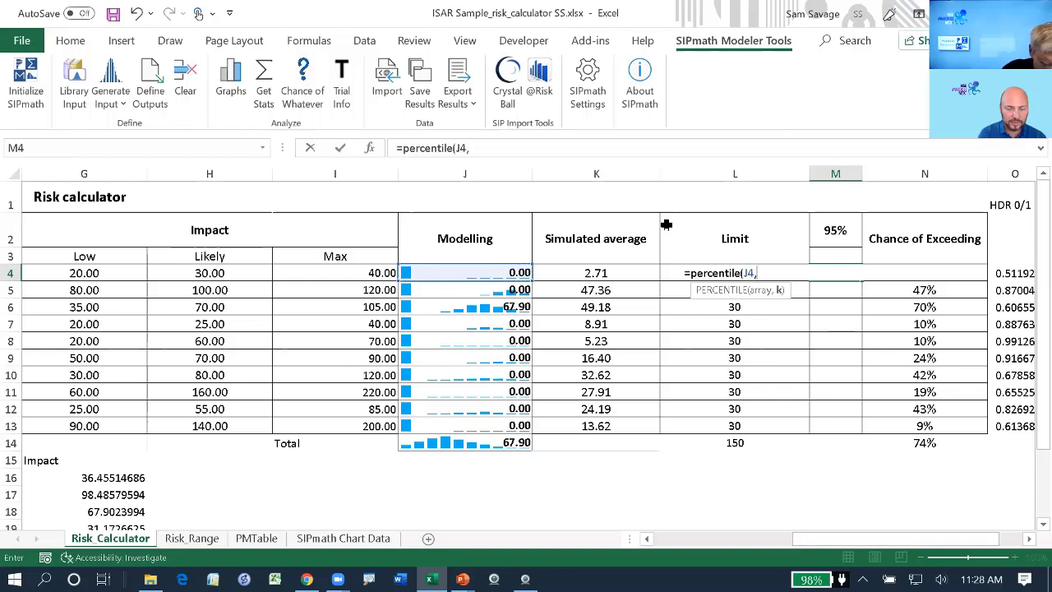
left_click(844, 235)
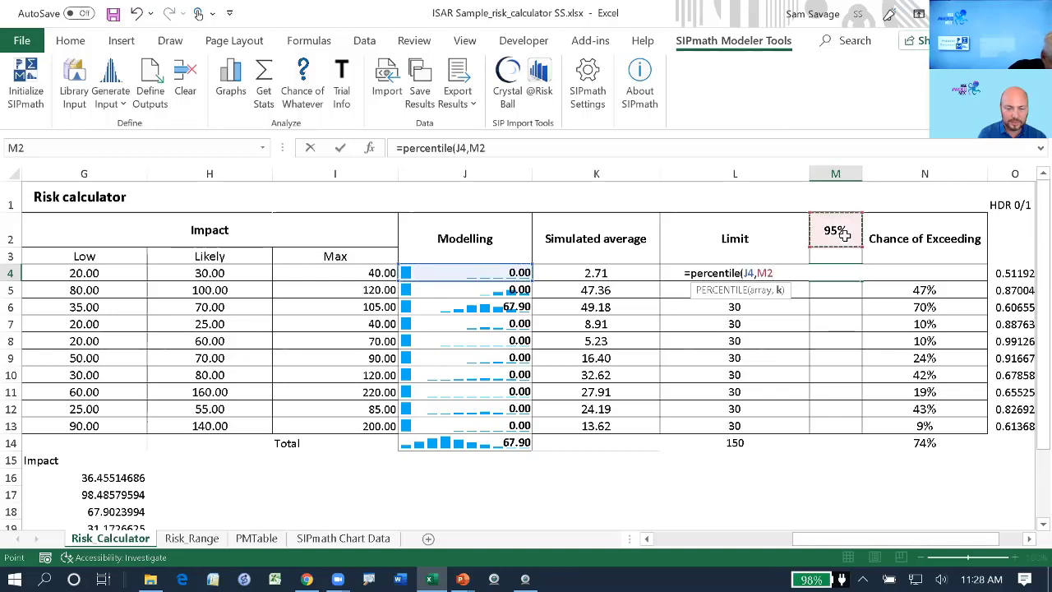
key("F4")
key("ctrl+Return")
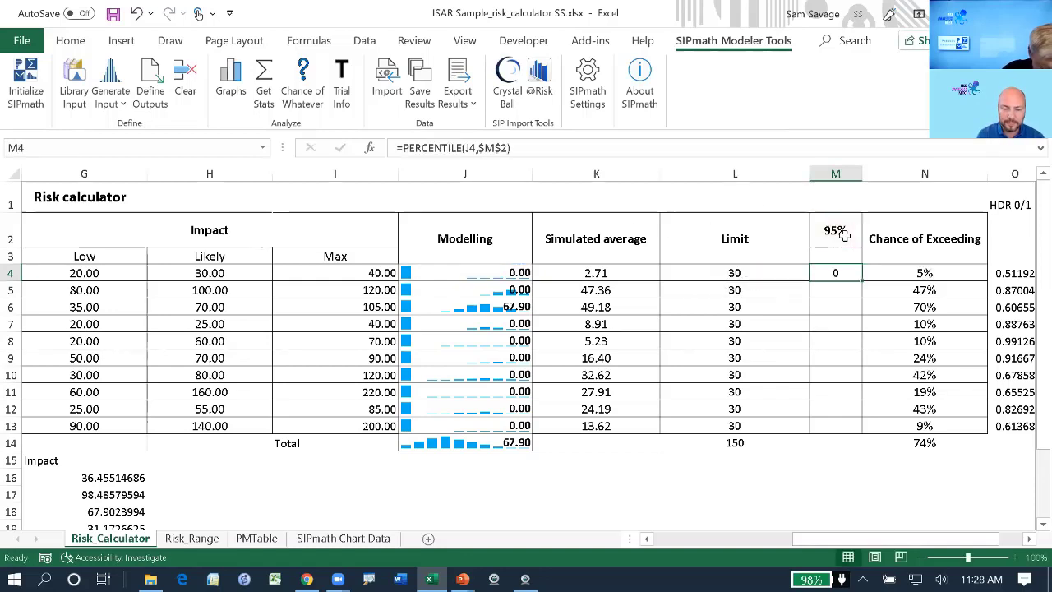
Fill the percentile formula from M4 down to M13 and run Get Stats on the range.
left_click_drag(859, 273, 857, 426)
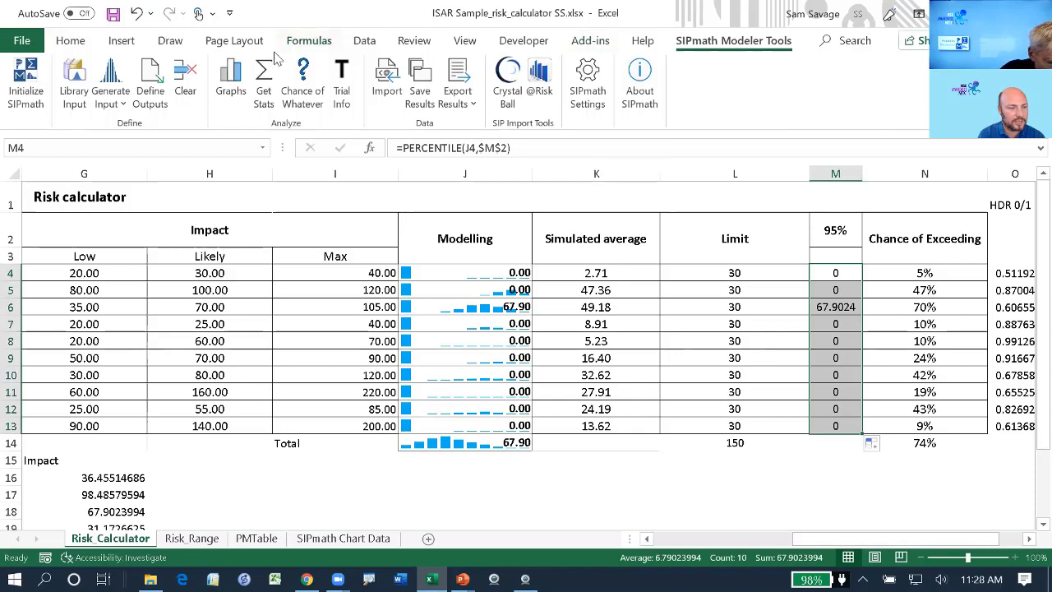
left_click(266, 78)
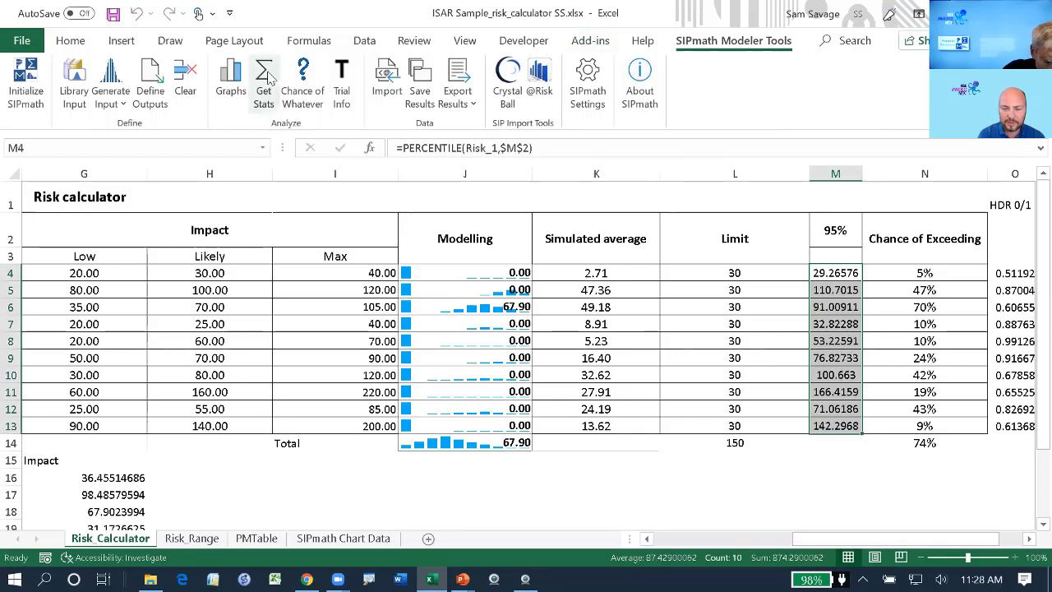
Format the percentile results in M4:M13 with no decimal places and deselect the range.
left_click(71, 46)
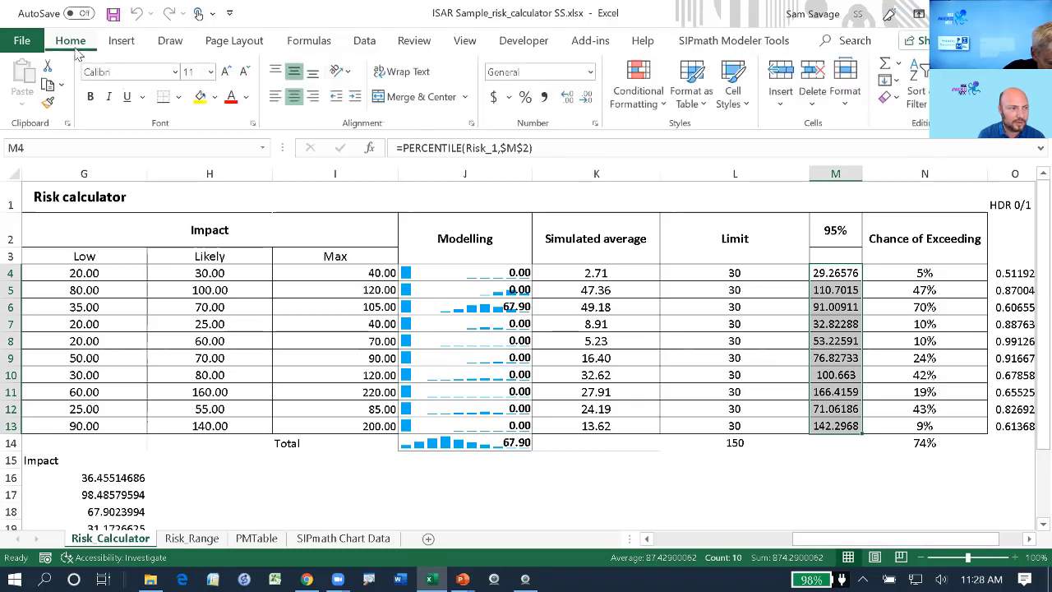
left_click(589, 97)
left_click(588, 97)
left_click(588, 97)
left_click(588, 97)
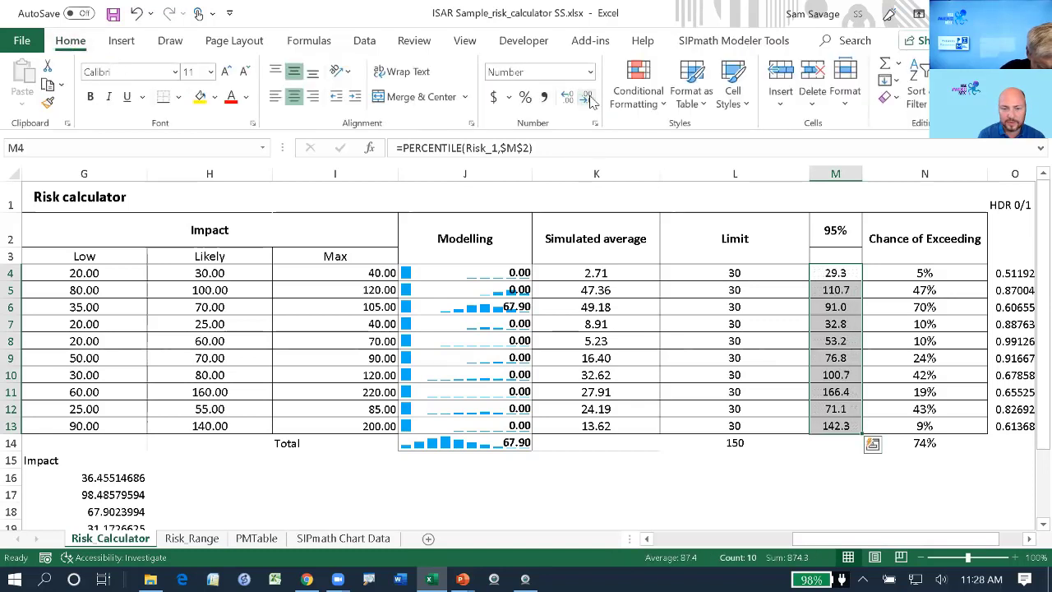
left_click(588, 97)
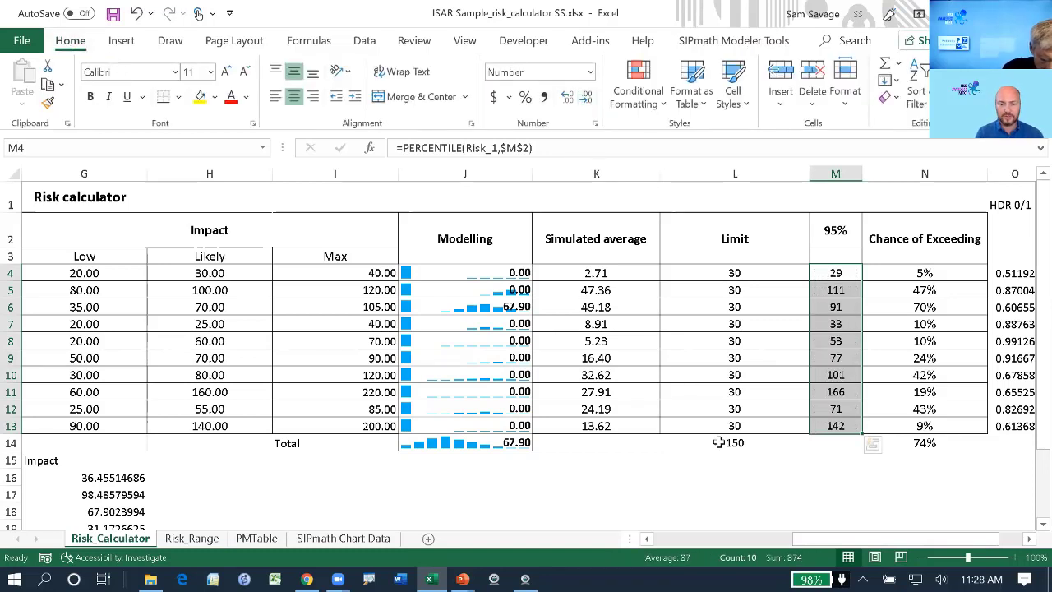
left_click(746, 507)
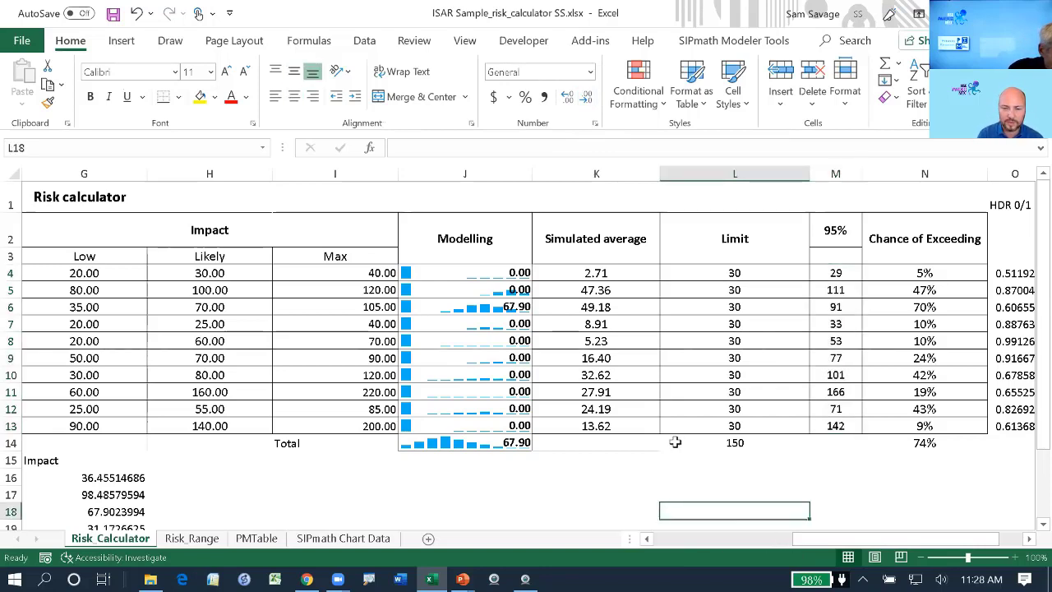